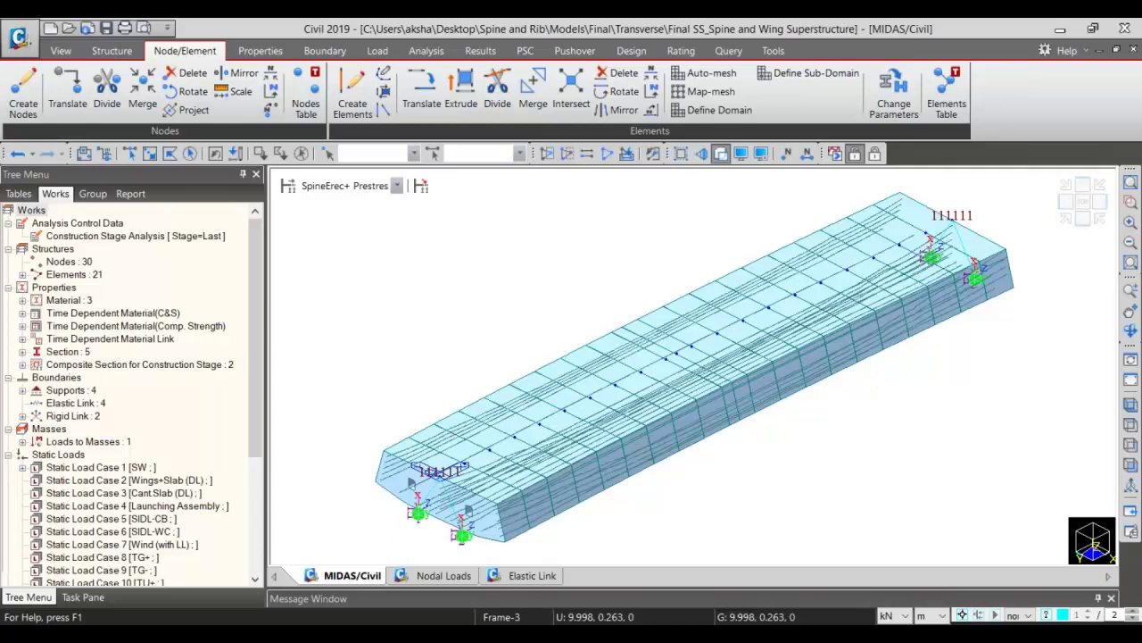
Open the SpineErec+ Prestressing construction stage and review its activated element, boundary and load groups
click(1062, 212)
click(286, 188)
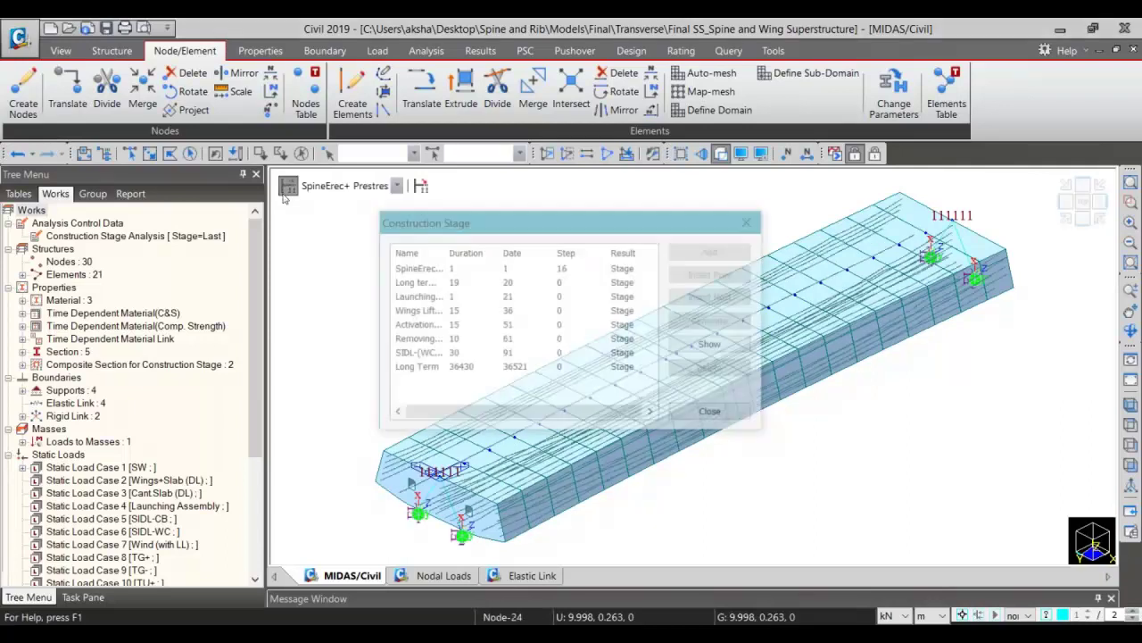
click(453, 268)
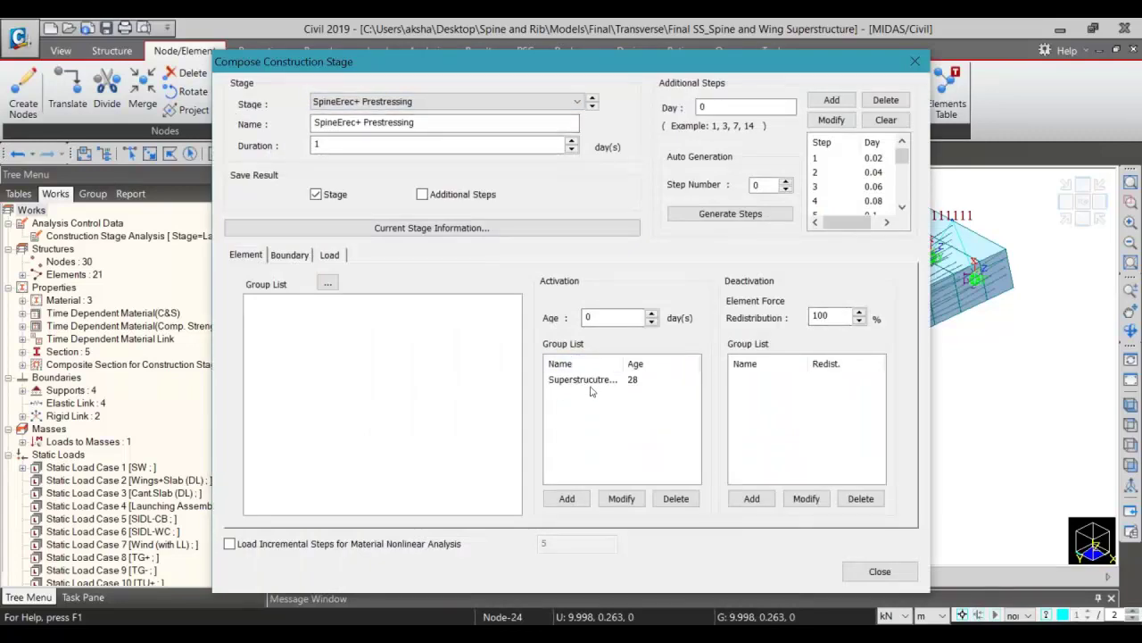
click(596, 385)
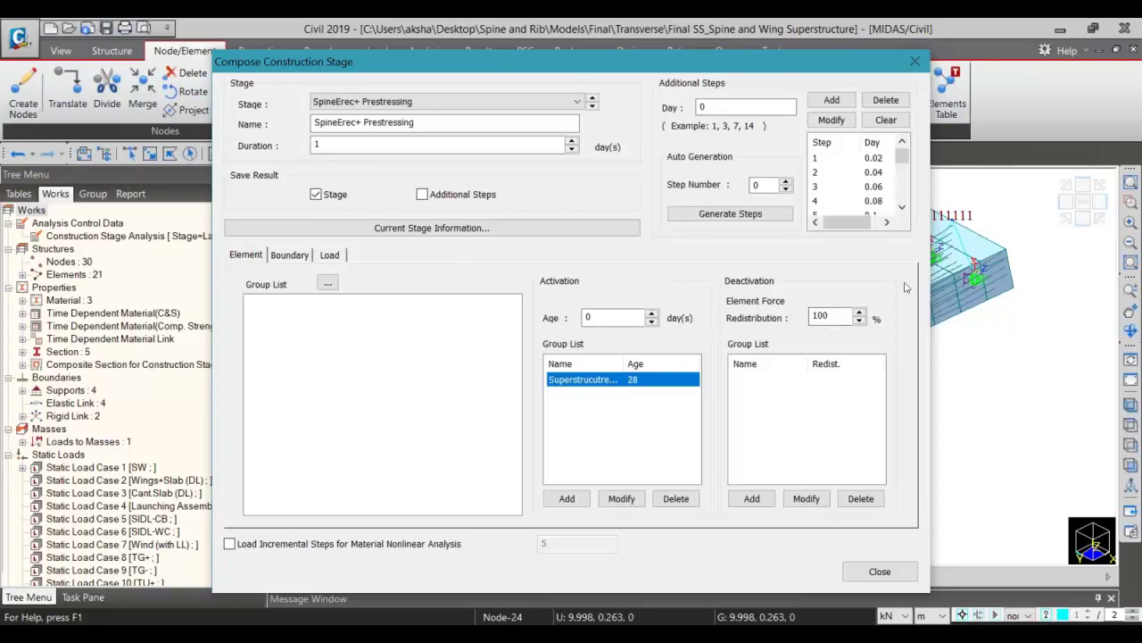
click(287, 256)
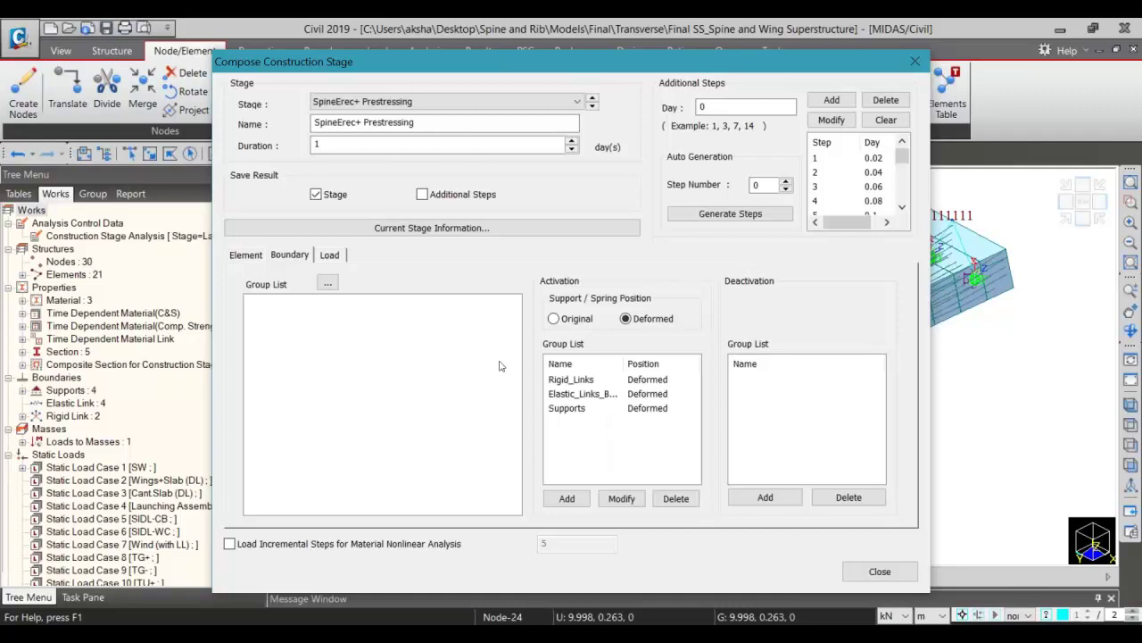
click(331, 256)
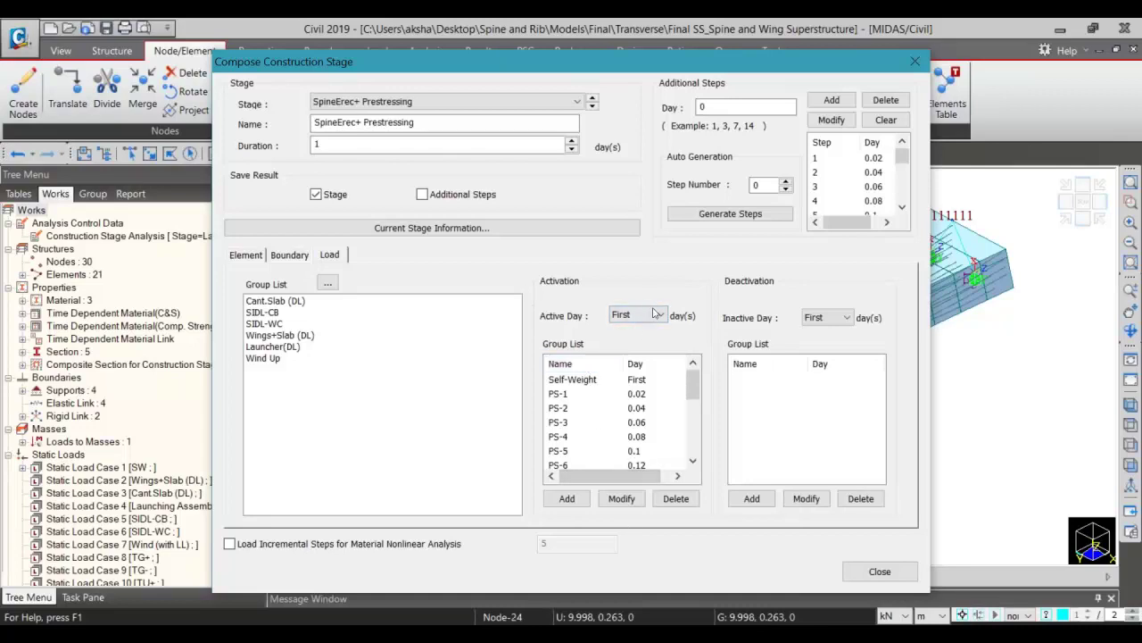
click(257, 261)
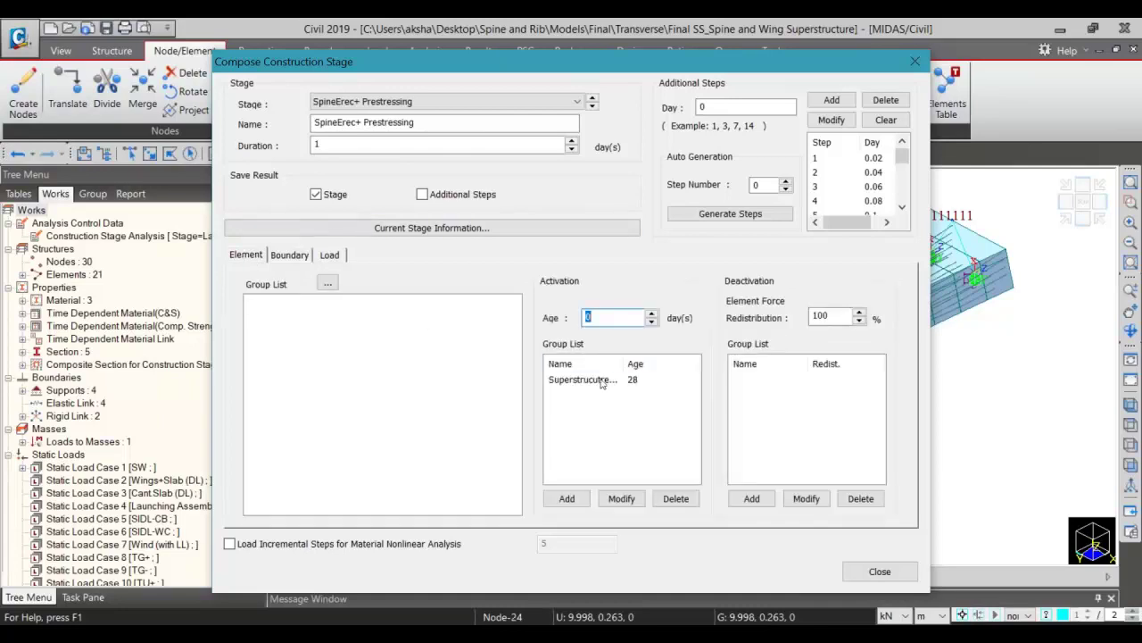
click(329, 255)
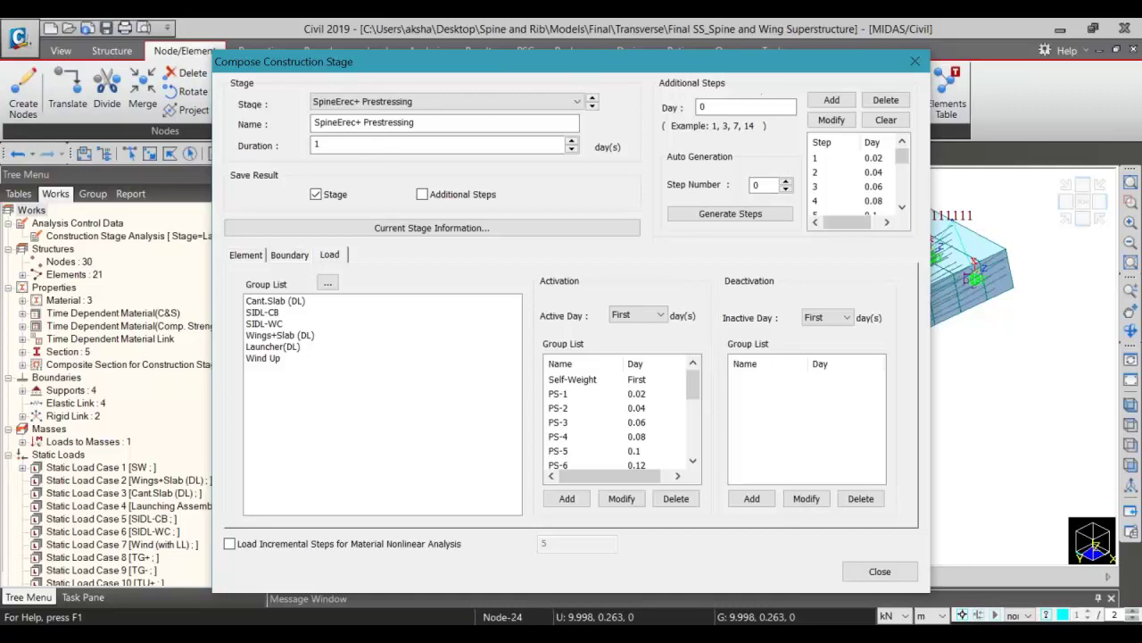
Check the SpineErec+ Prestressing stage duration and examine the complete list of load groups it activates
double_click(314, 145)
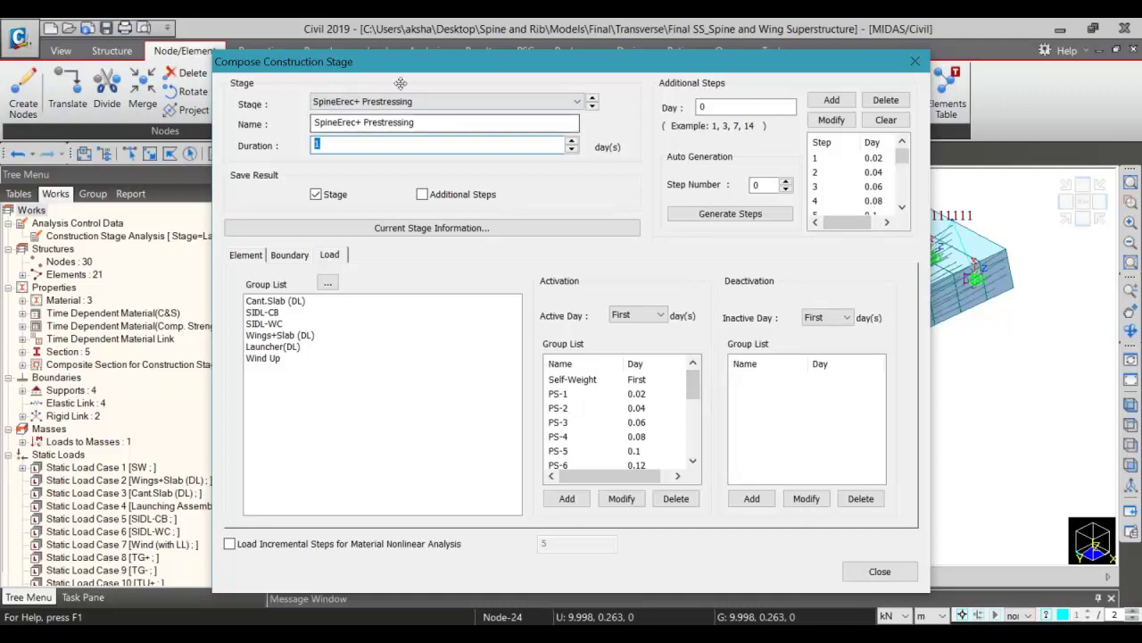
click(692, 460)
click(693, 461)
click(693, 461)
click(693, 461)
click(692, 460)
click(692, 461)
click(692, 460)
click(692, 461)
click(693, 461)
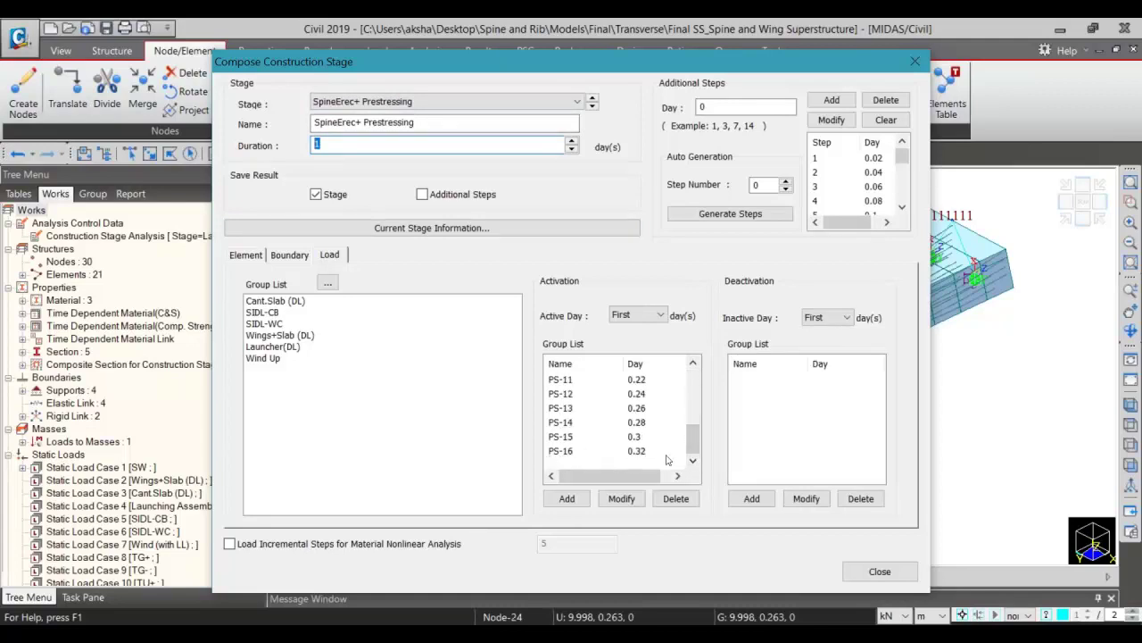
drag(694, 438, 693, 370)
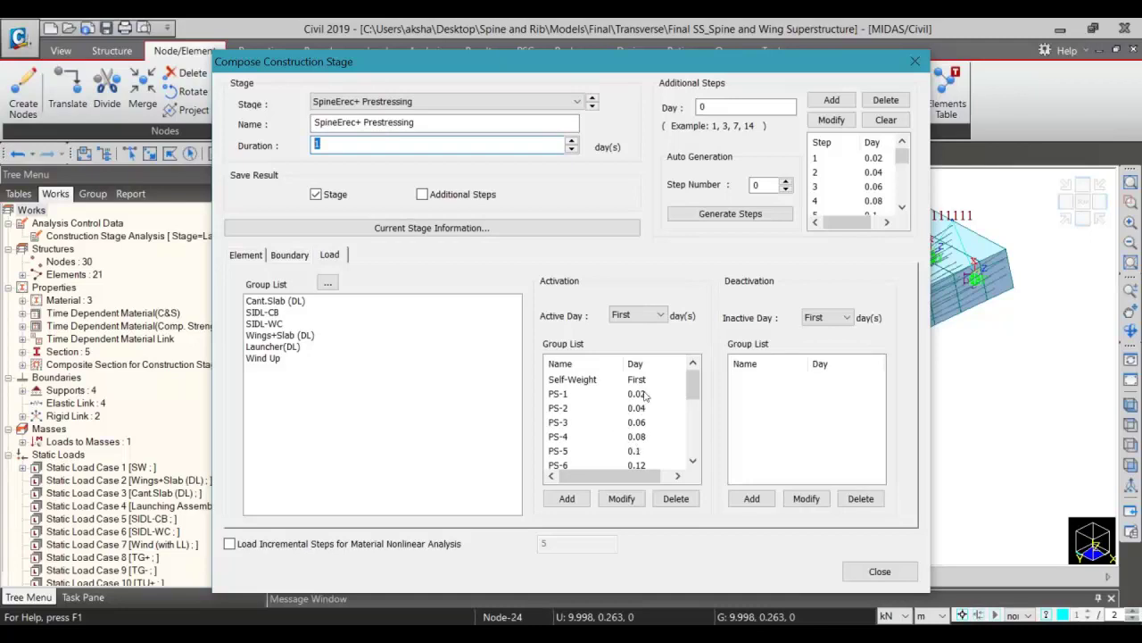
Examine the activation days of load groups PS-1 to PS-4 and close the construction stage definitions
click(641, 395)
click(637, 410)
click(641, 421)
click(638, 437)
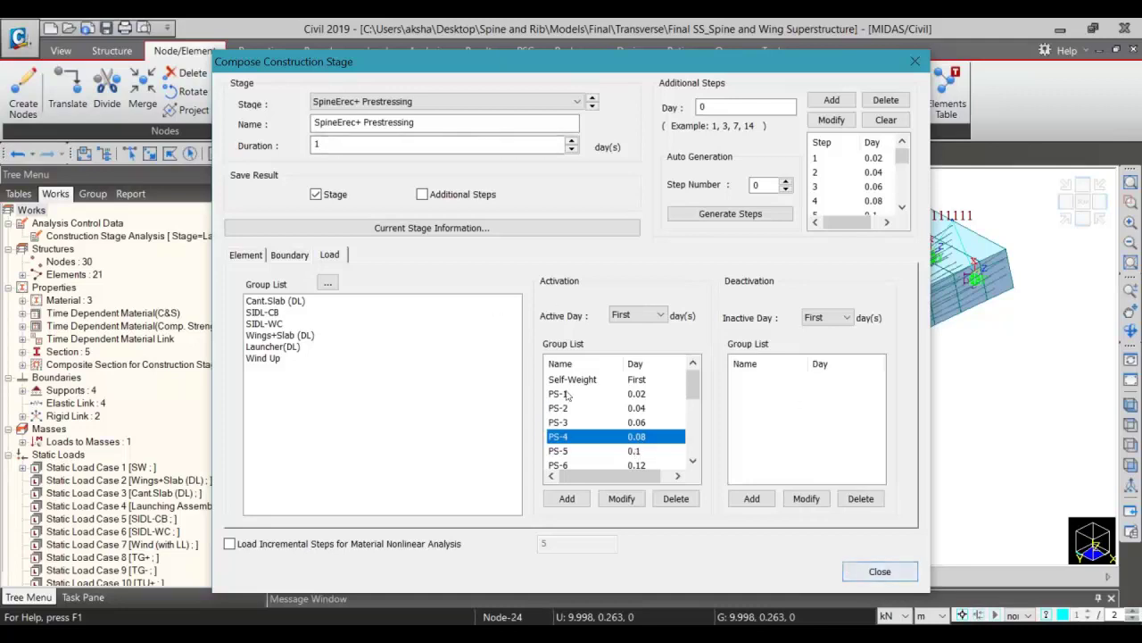
click(871, 569)
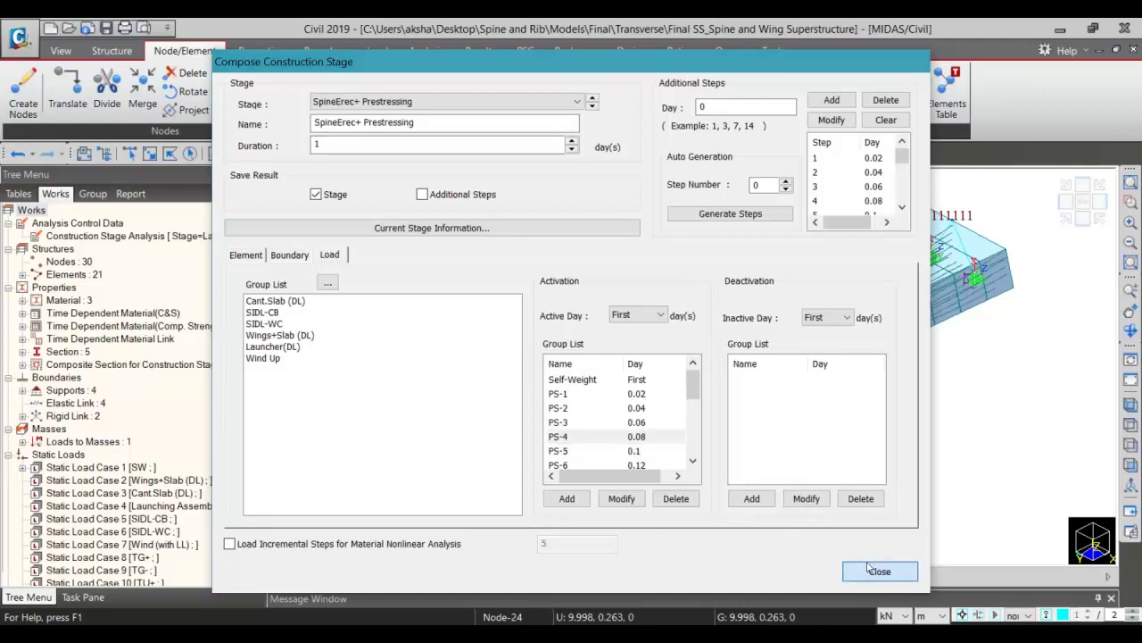
click(870, 569)
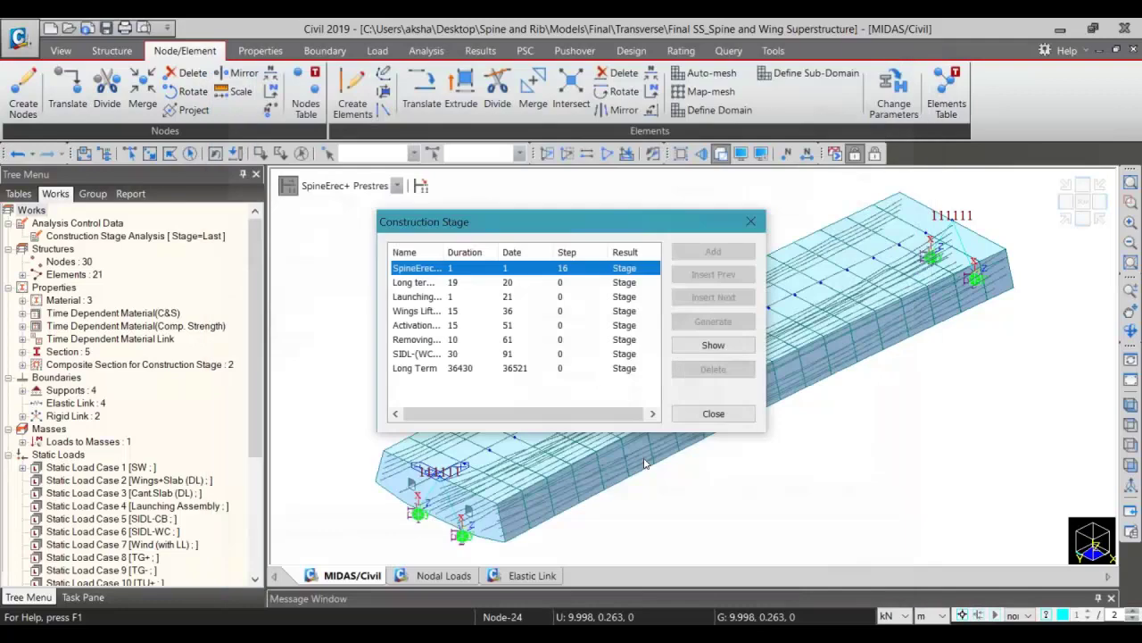
click(707, 415)
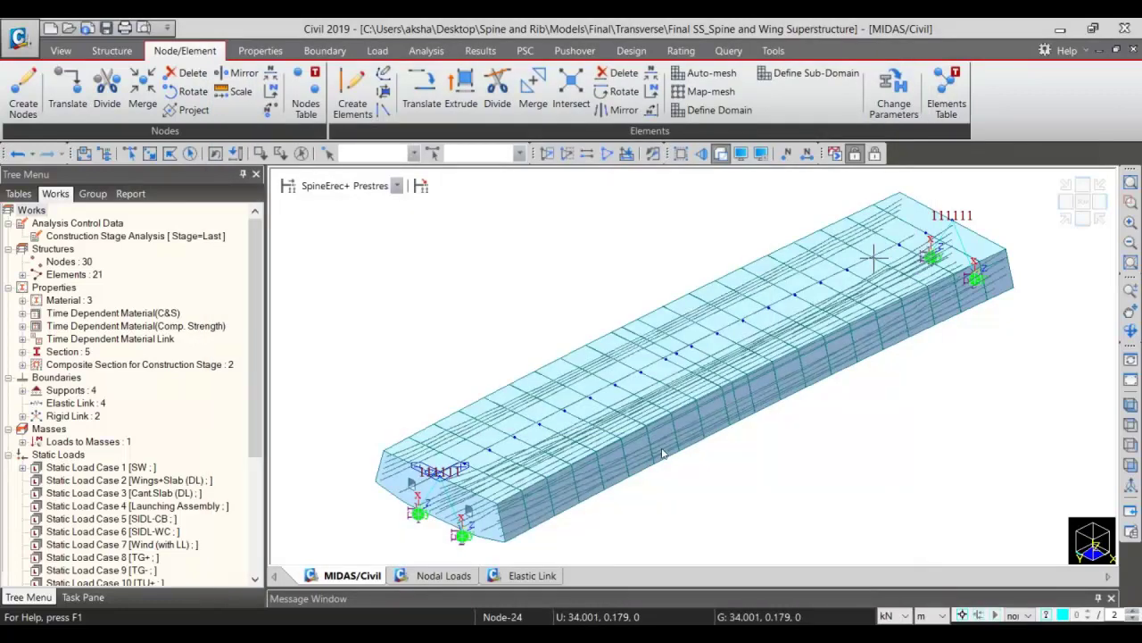
Switch the model display to the Long term Loss stage and open that stage's definition
click(356, 188)
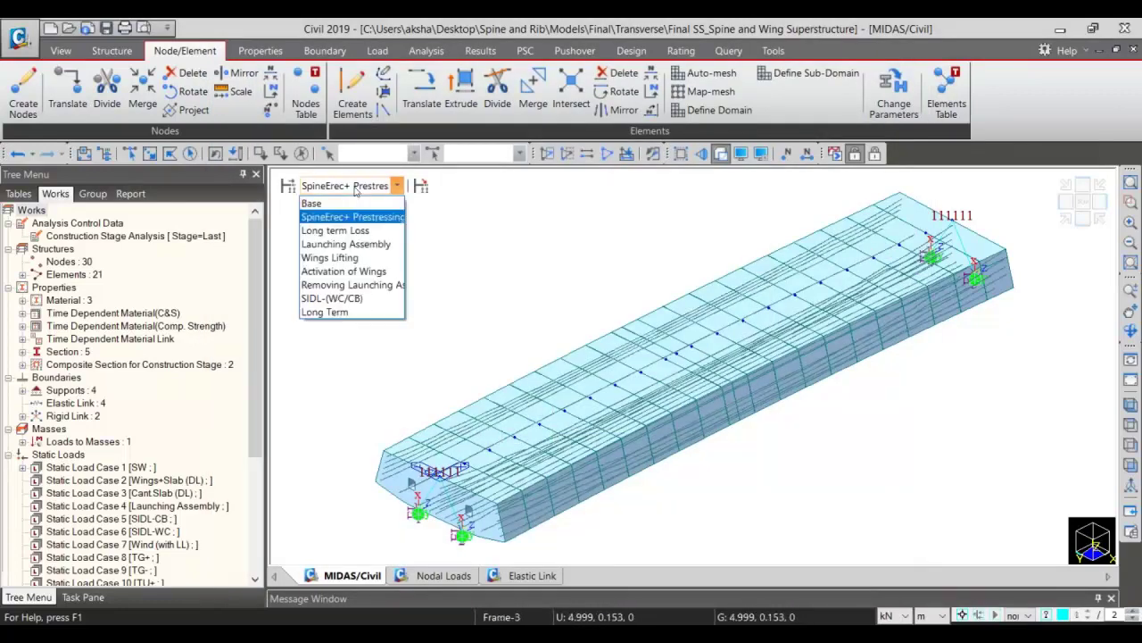
click(348, 230)
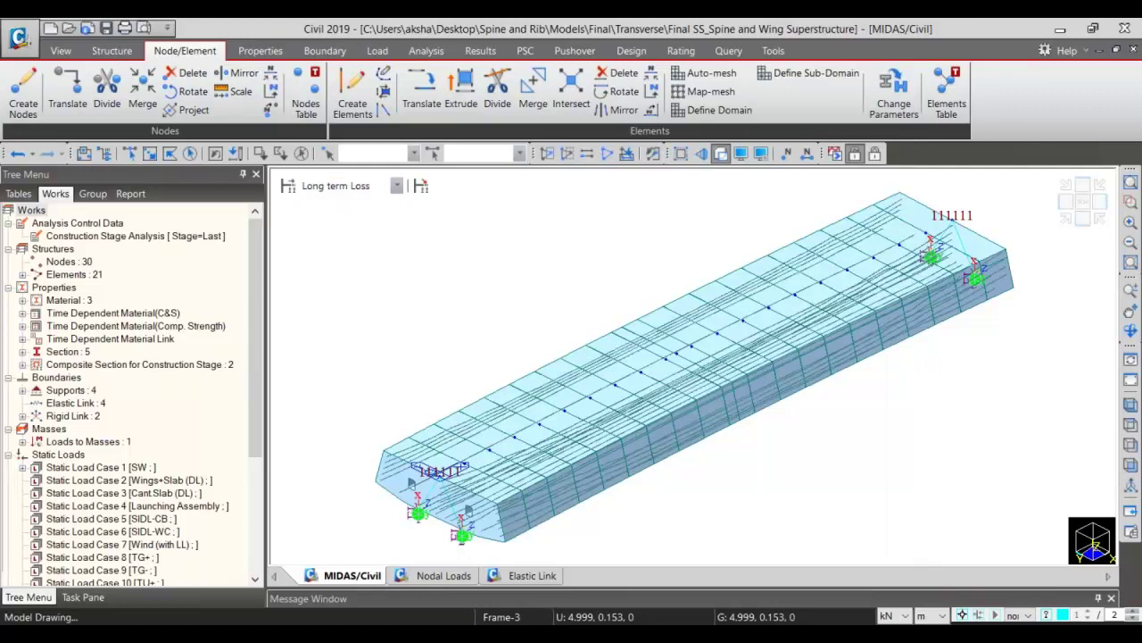
click(288, 187)
click(428, 282)
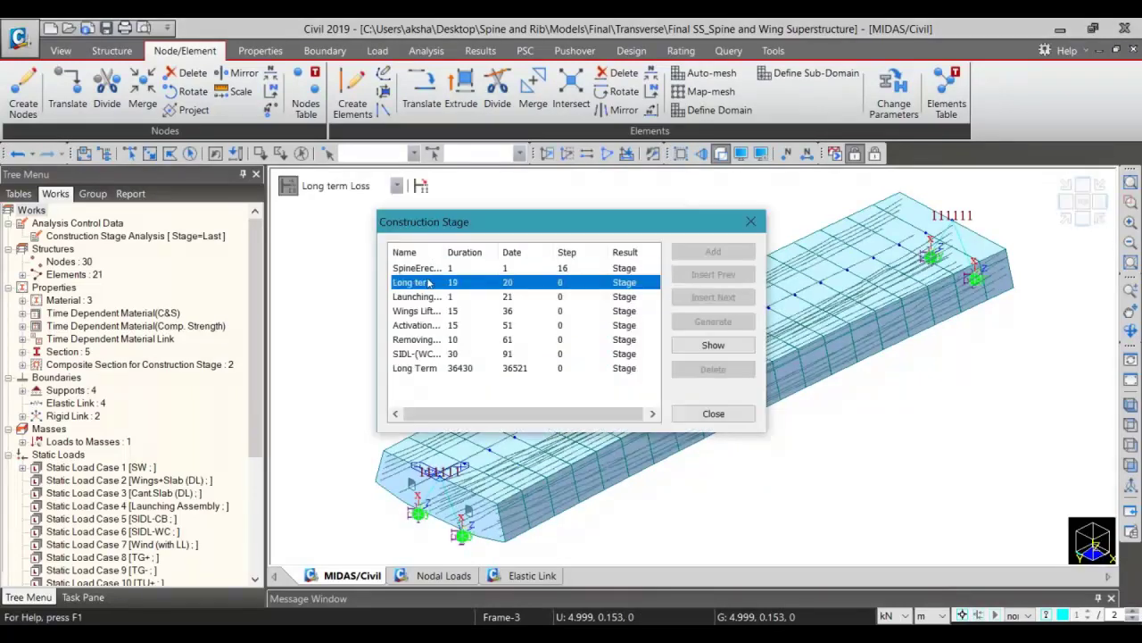
double_click(429, 282)
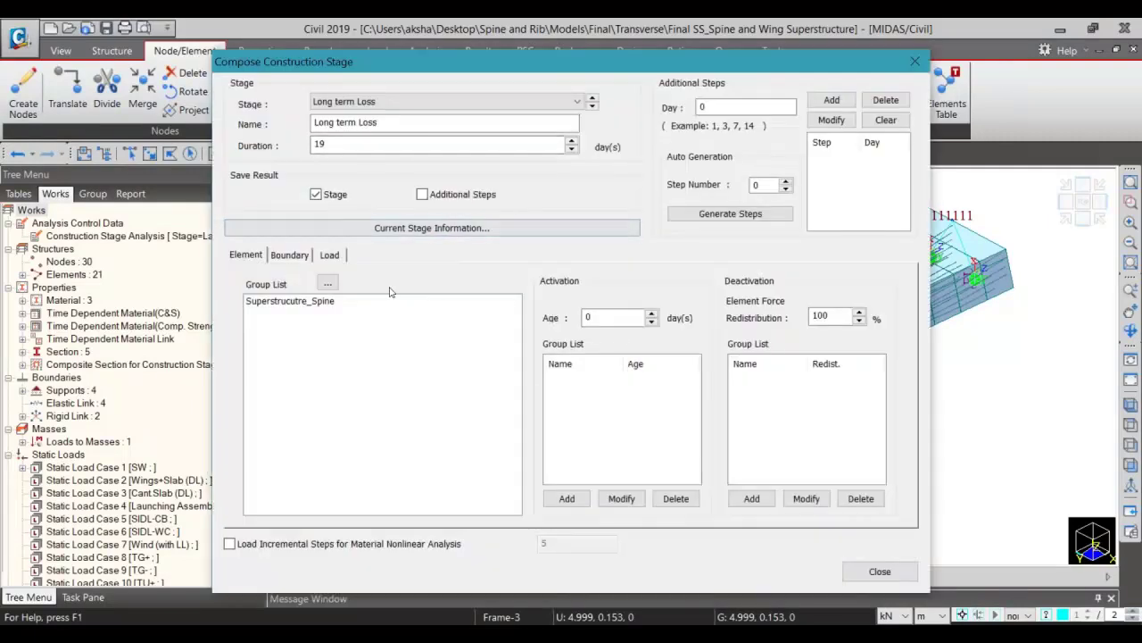
Review the boundary groups, load groups and duration of the Long term Loss stage and close its definition
click(287, 256)
click(332, 256)
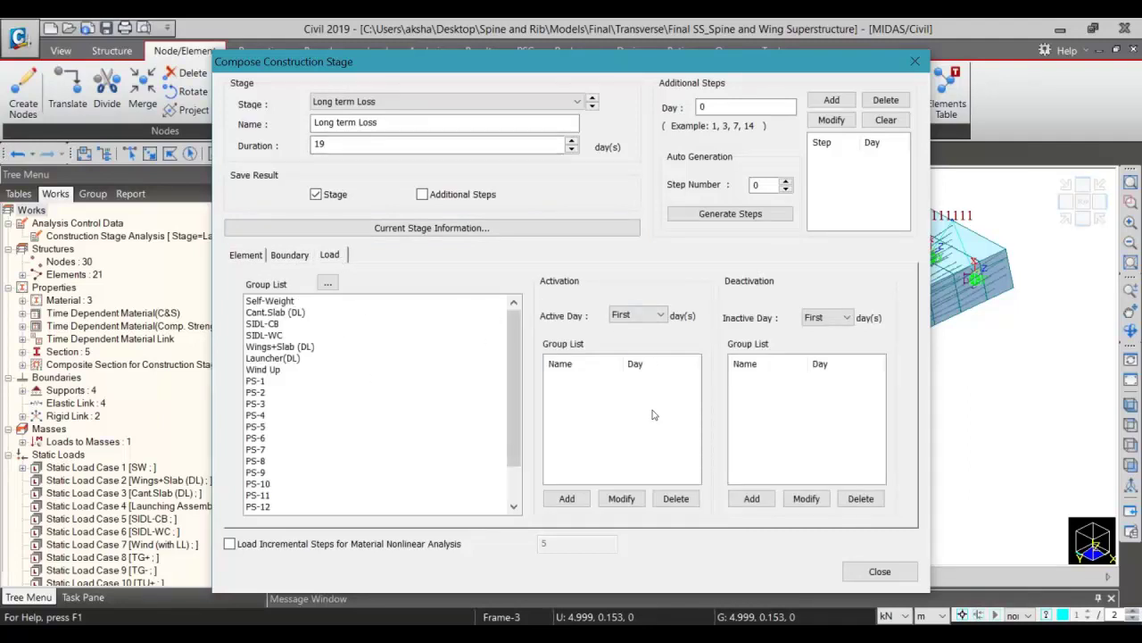
click(289, 256)
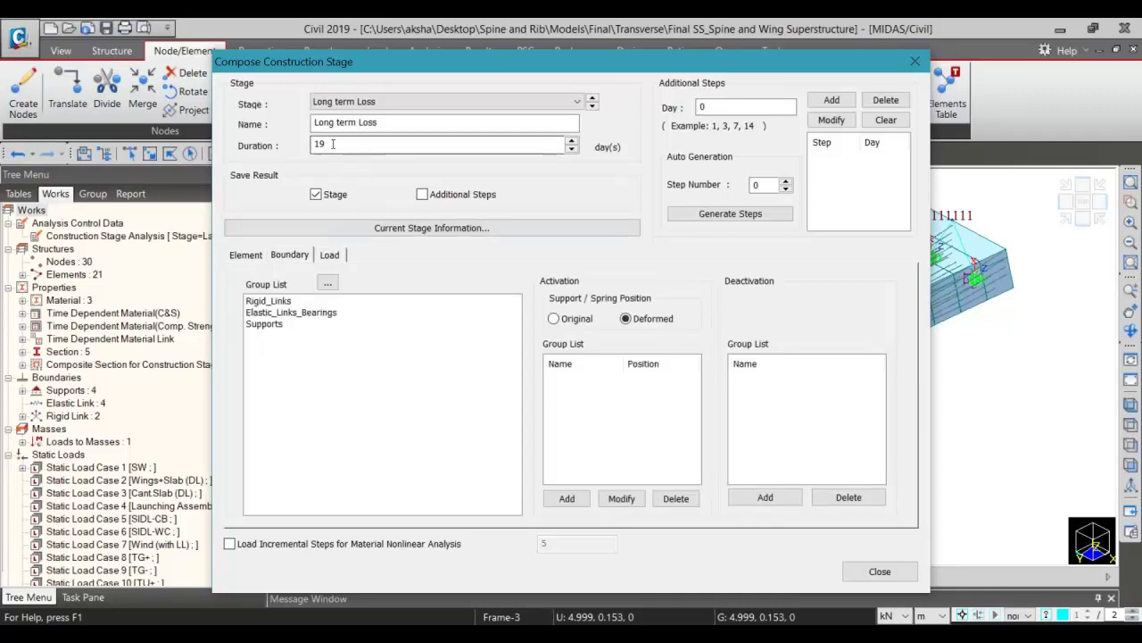
drag(345, 146, 305, 143)
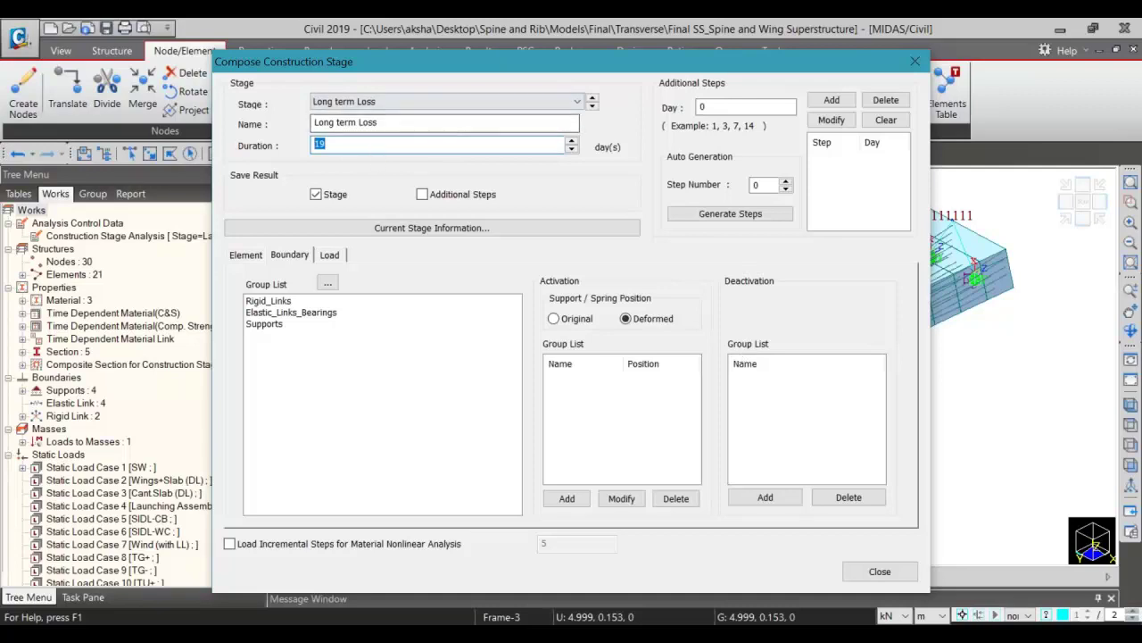
click(900, 576)
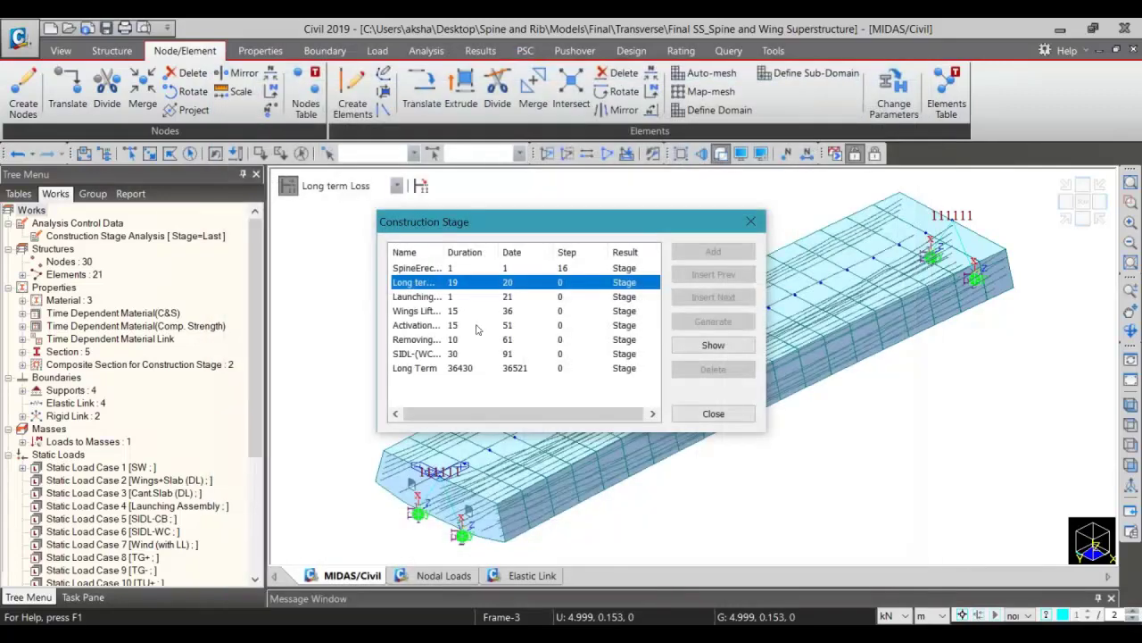
Widen the stage list to show full names and review the Launching Assembly stage's boundary and load groups
drag(444, 252, 504, 256)
click(463, 300)
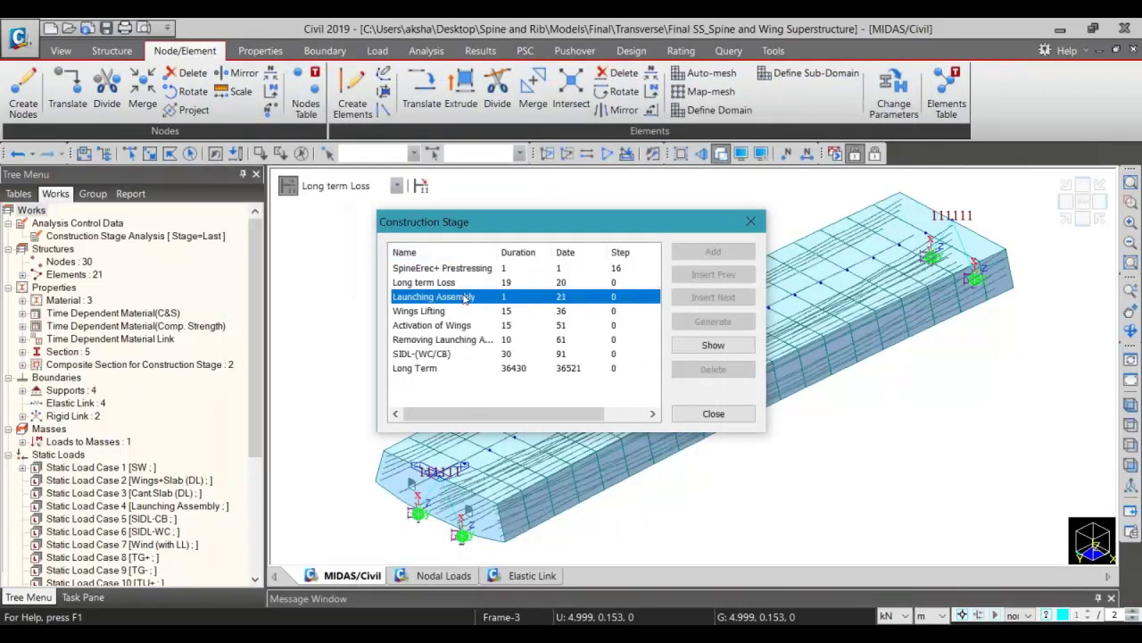
double_click(464, 298)
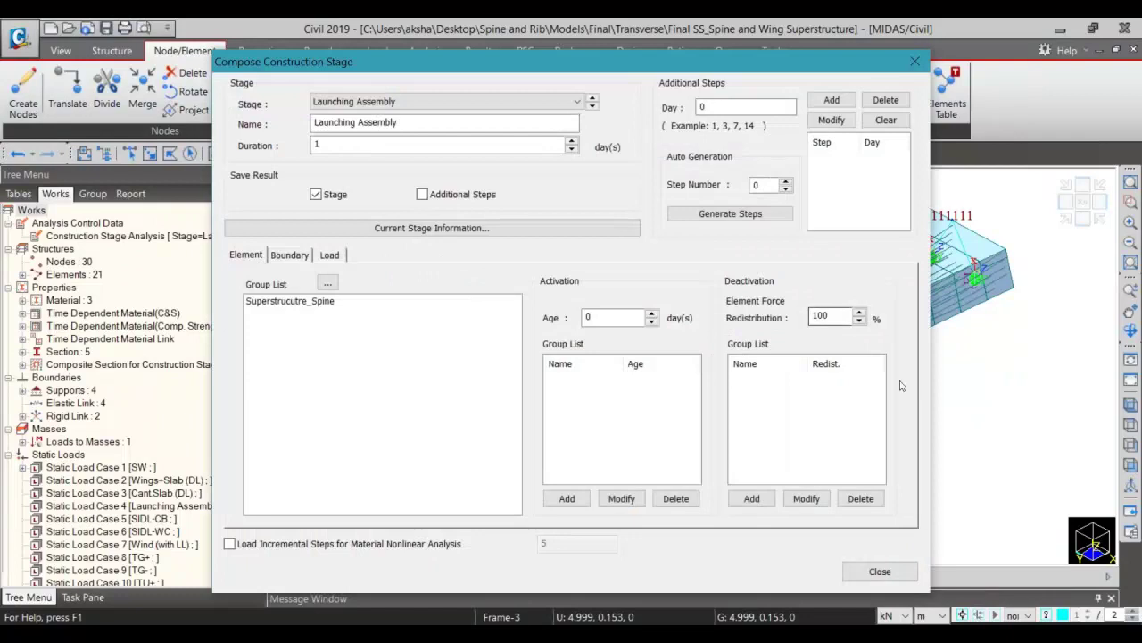
click(297, 257)
click(329, 256)
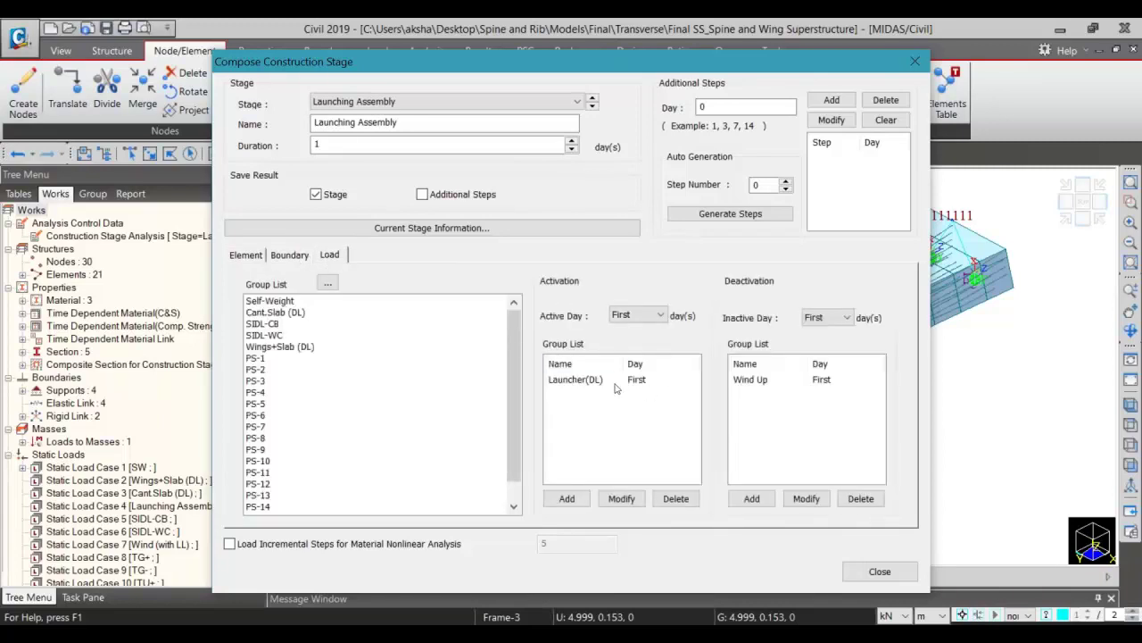
click(615, 382)
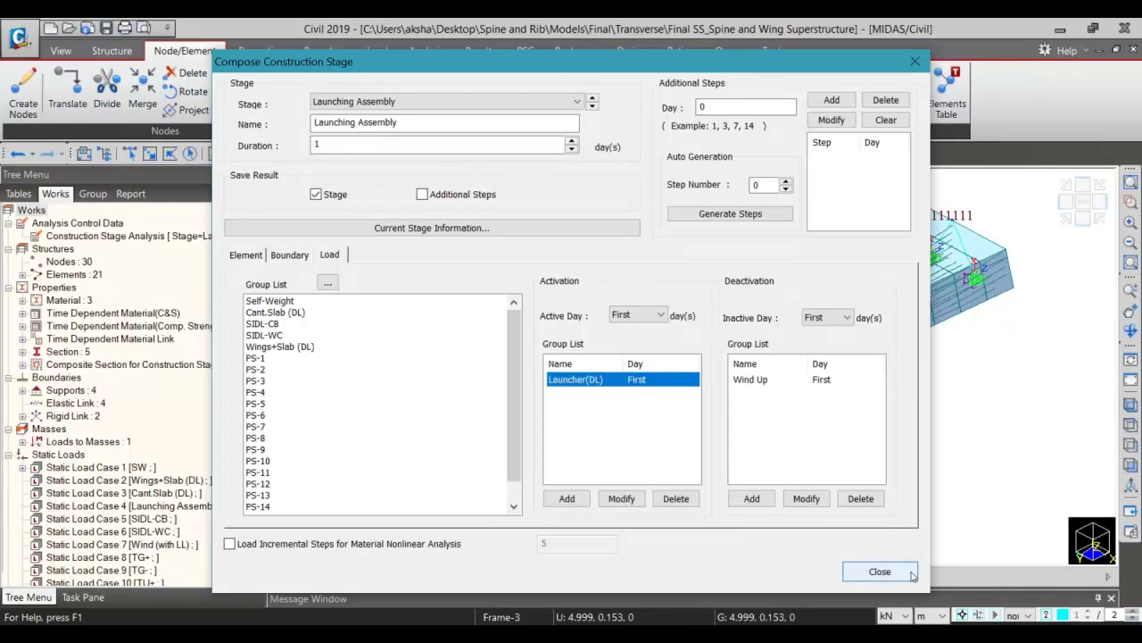
click(910, 576)
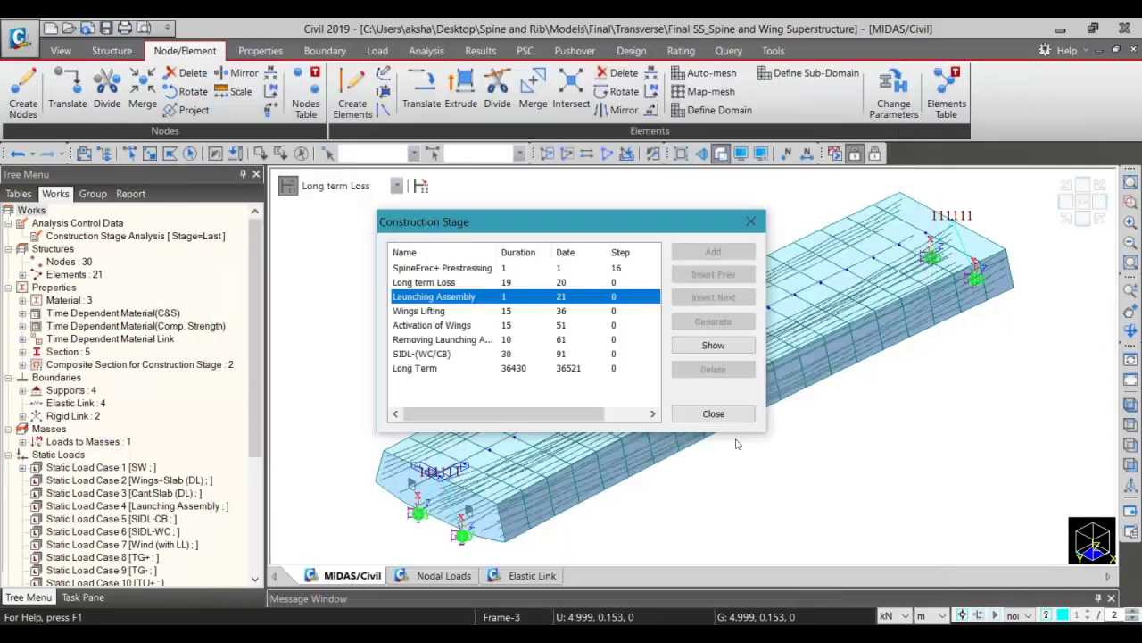
click(714, 414)
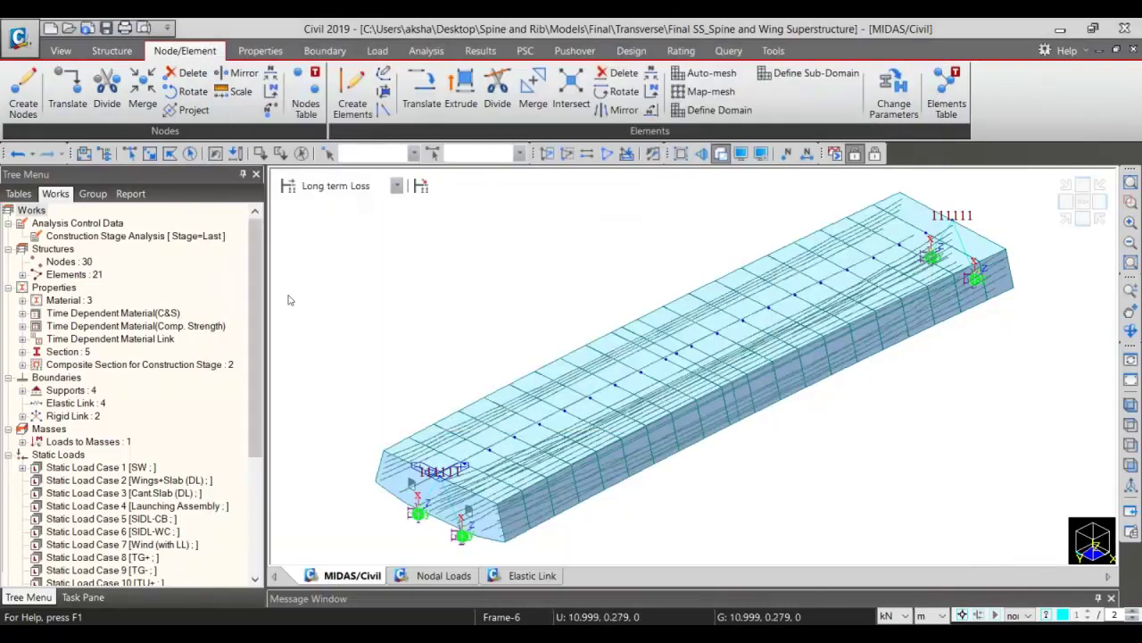
click(108, 479)
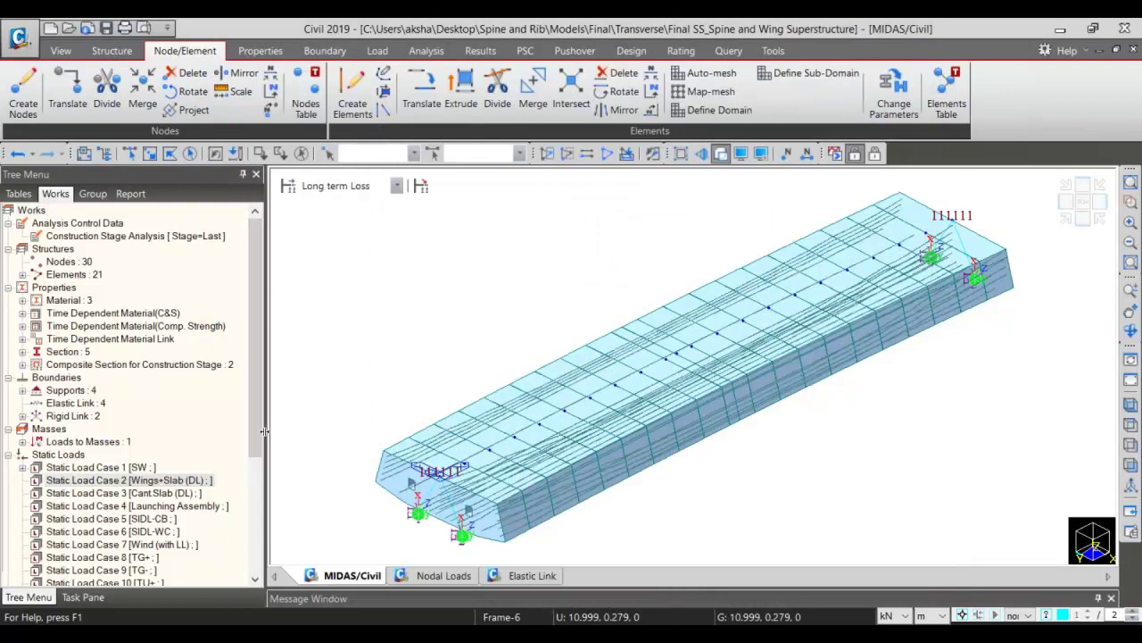
double_click(191, 507)
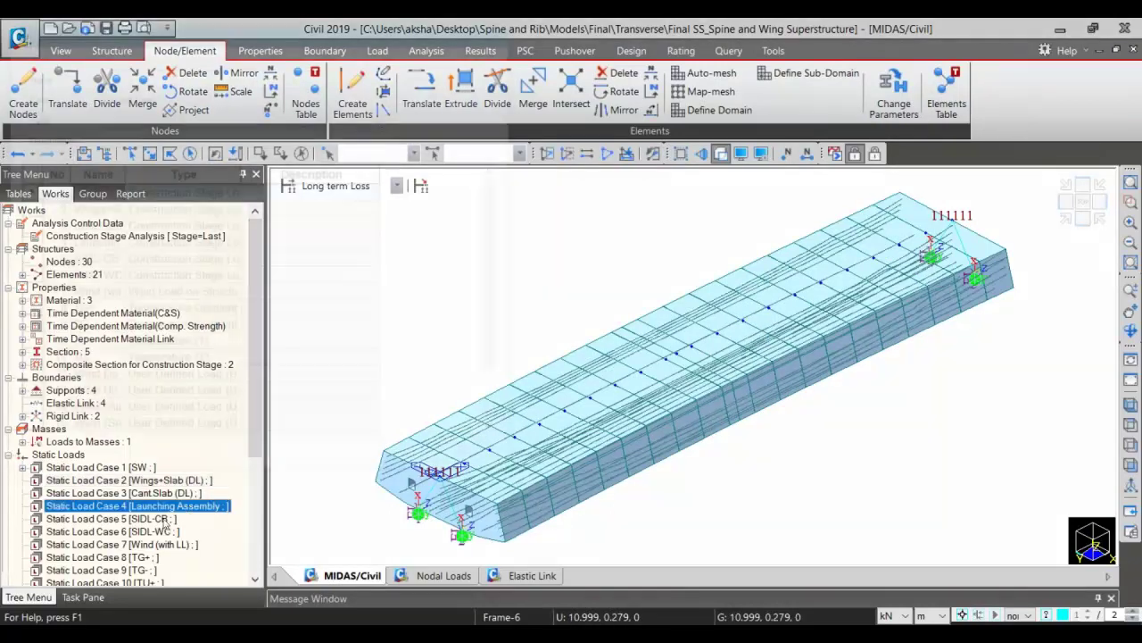
click(492, 464)
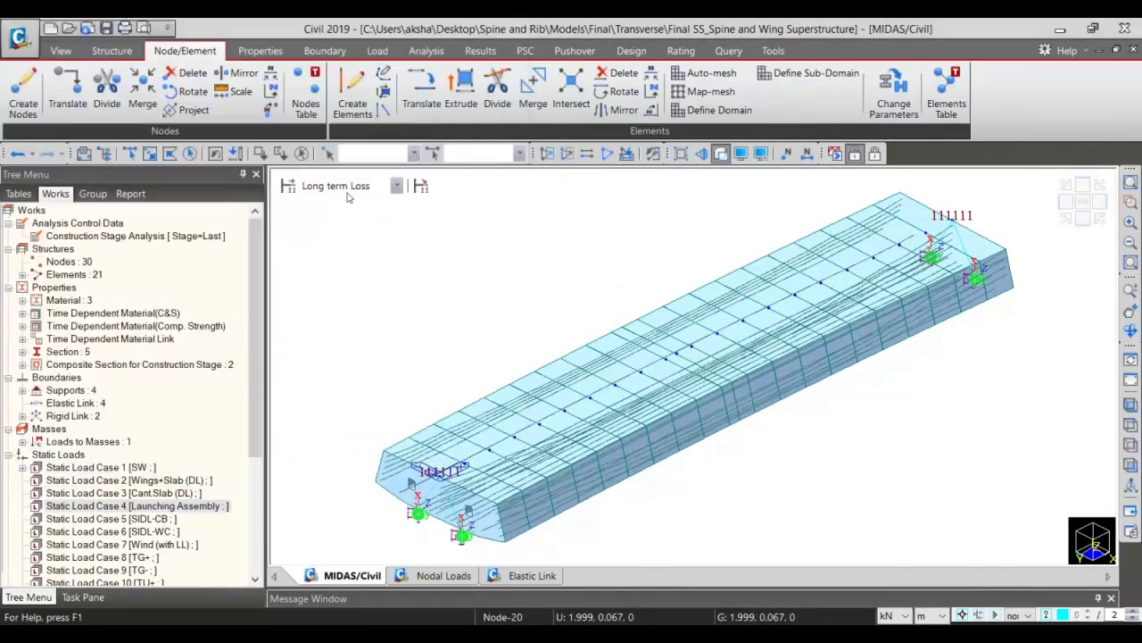
Switch the model display to the Base stage and expand the Cant.Slab (DL) static load case
click(402, 184)
click(337, 203)
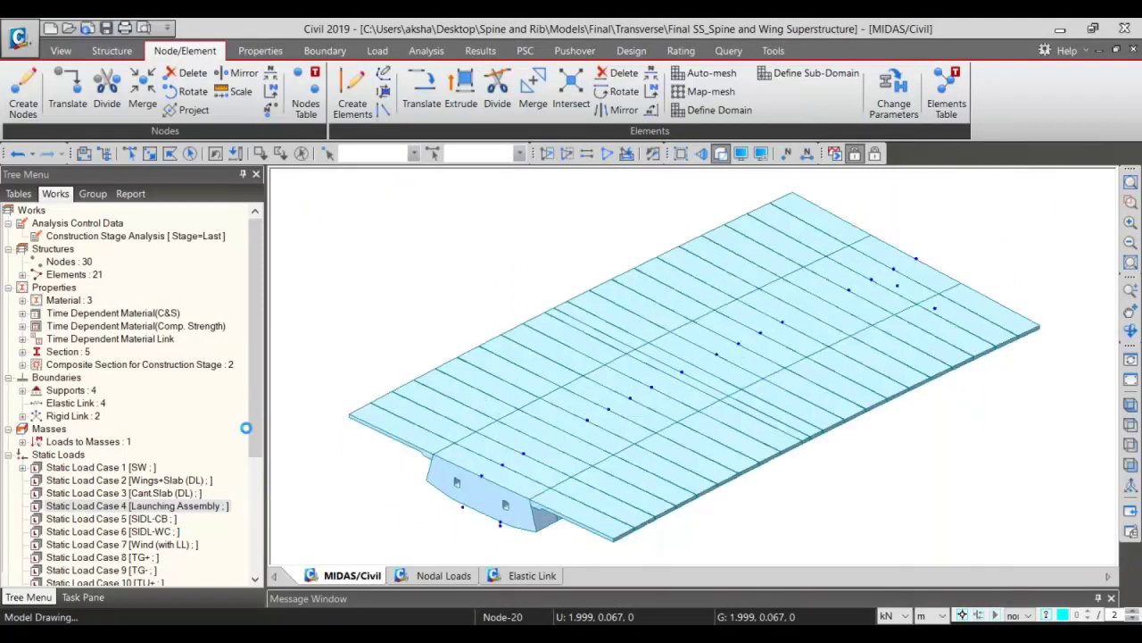
scroll(116, 357, down, 4)
click(115, 355)
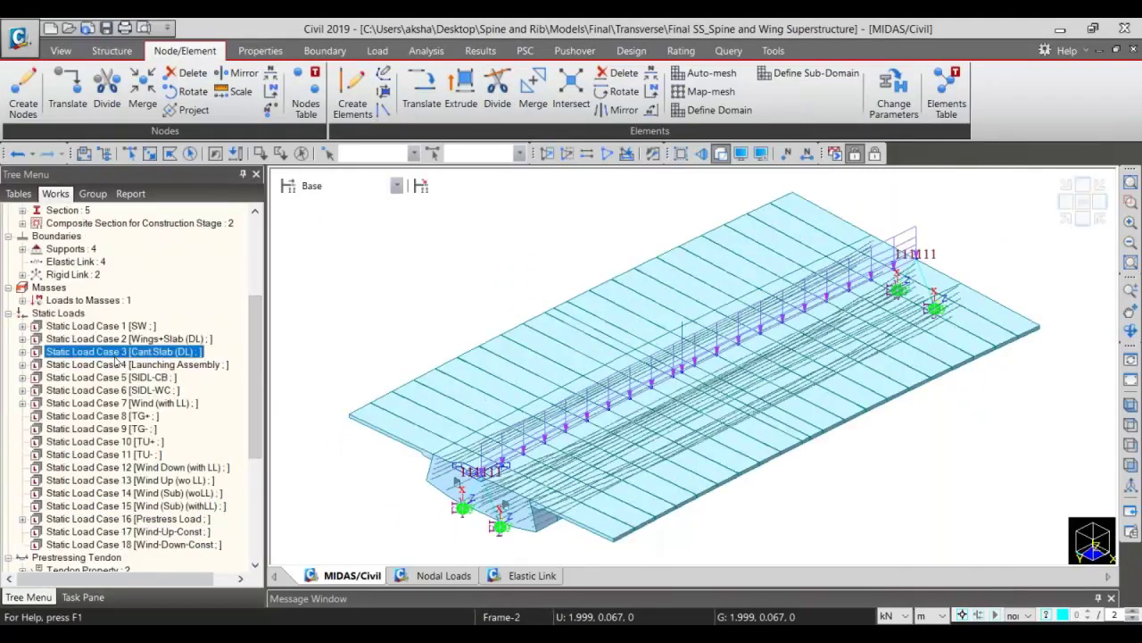
double_click(116, 354)
Expand the Launching Assembly static load case and display its element beam loads, followed by its nodal load, on the Base model
double_click(125, 379)
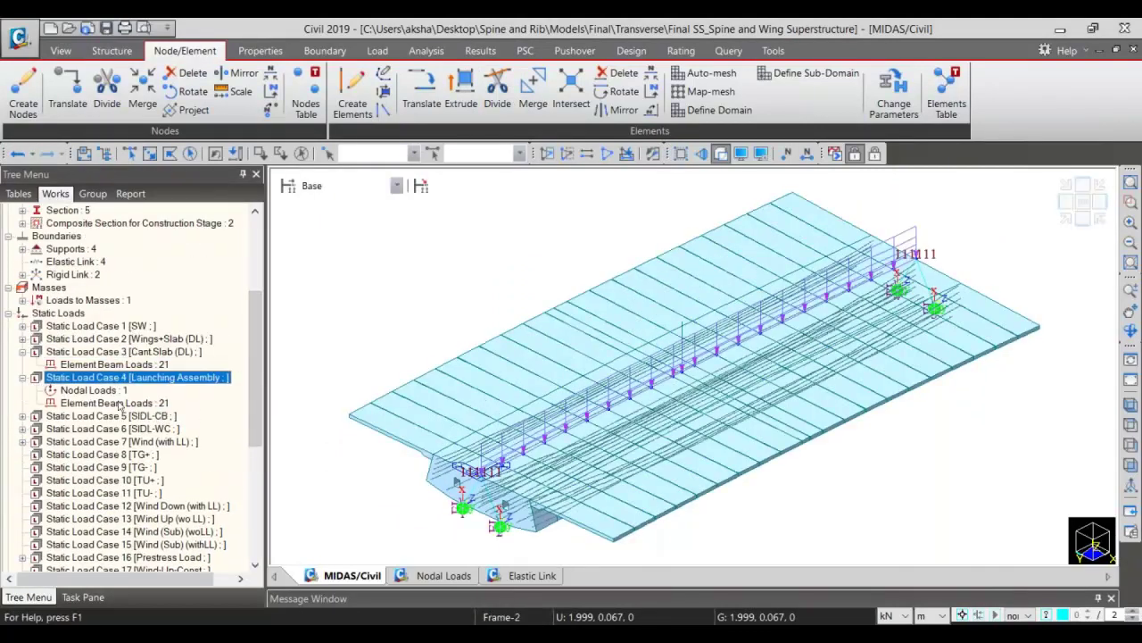
right_click(76, 402)
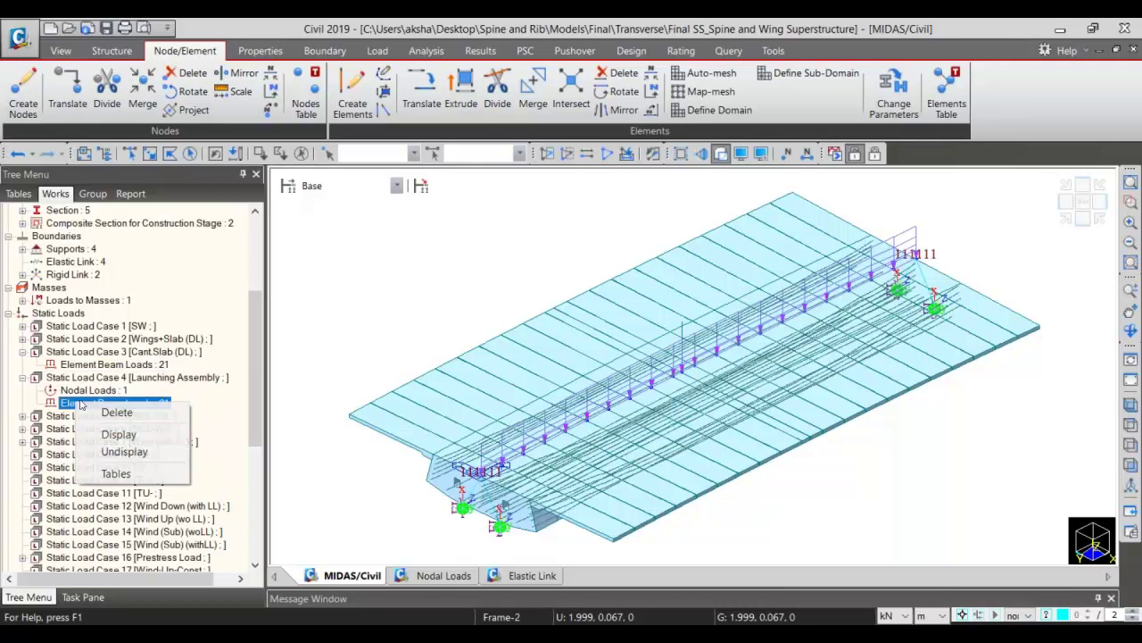
click(123, 434)
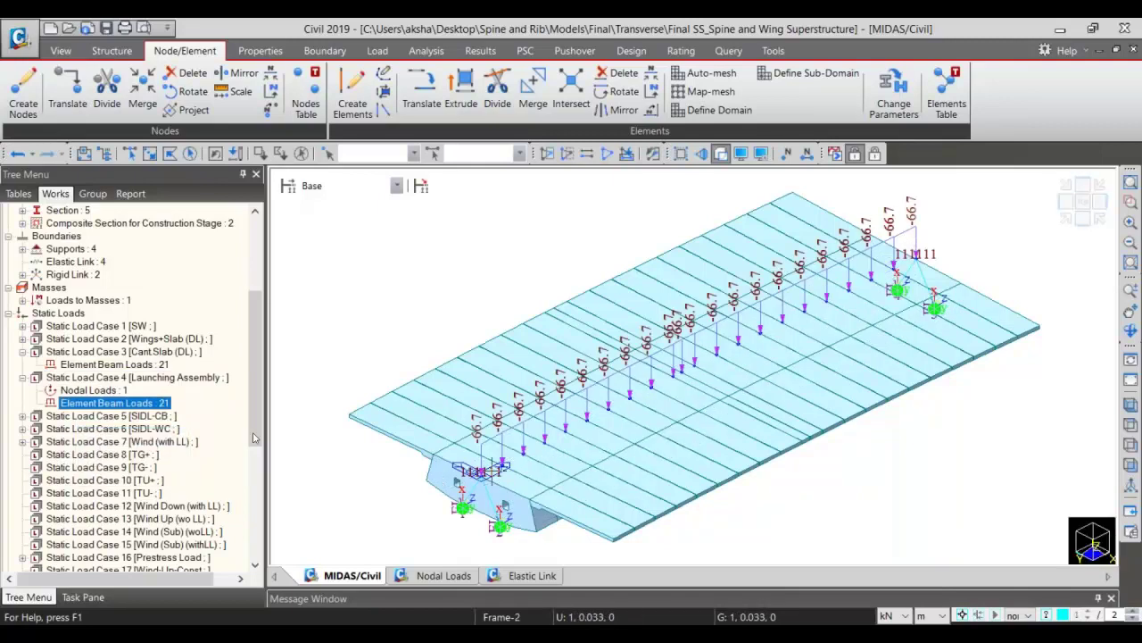
right_click(98, 390)
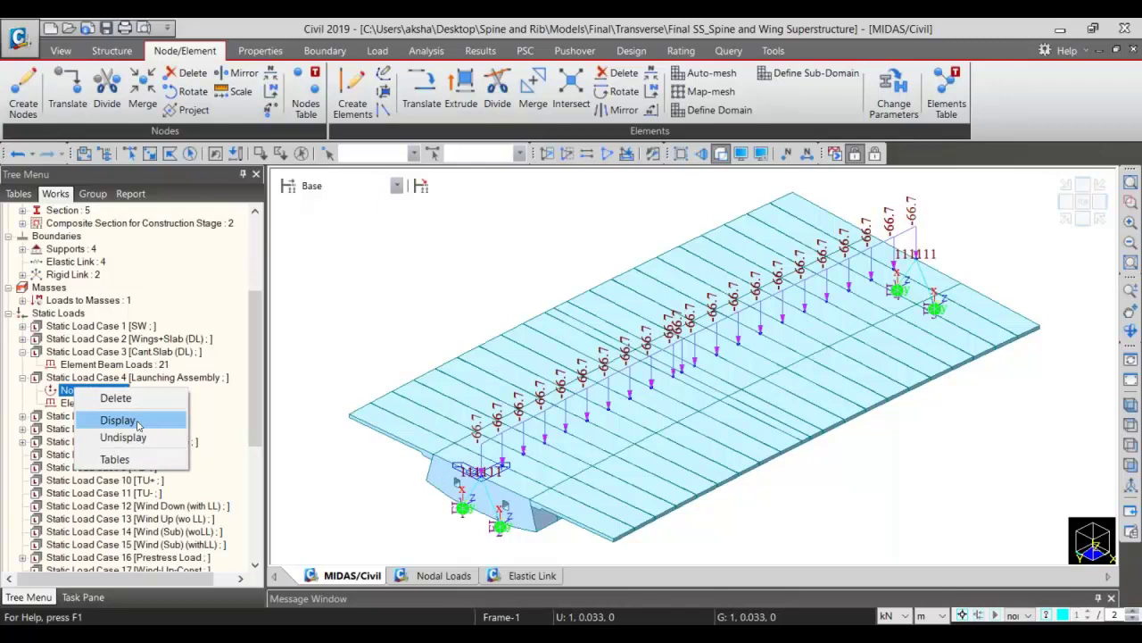
click(136, 422)
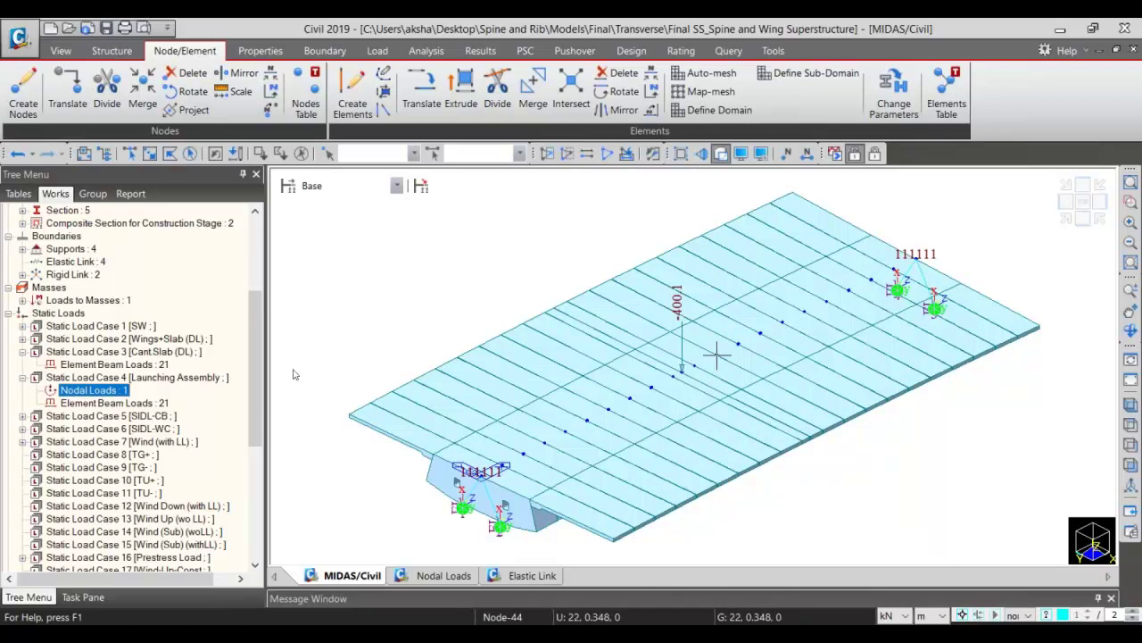
click(347, 185)
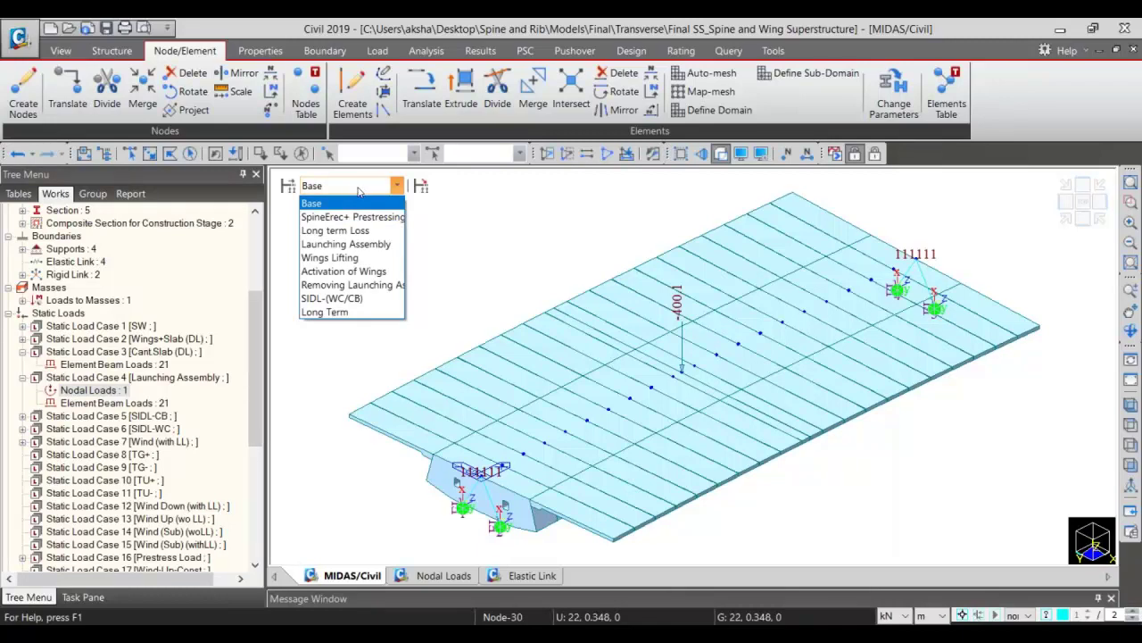
click(360, 191)
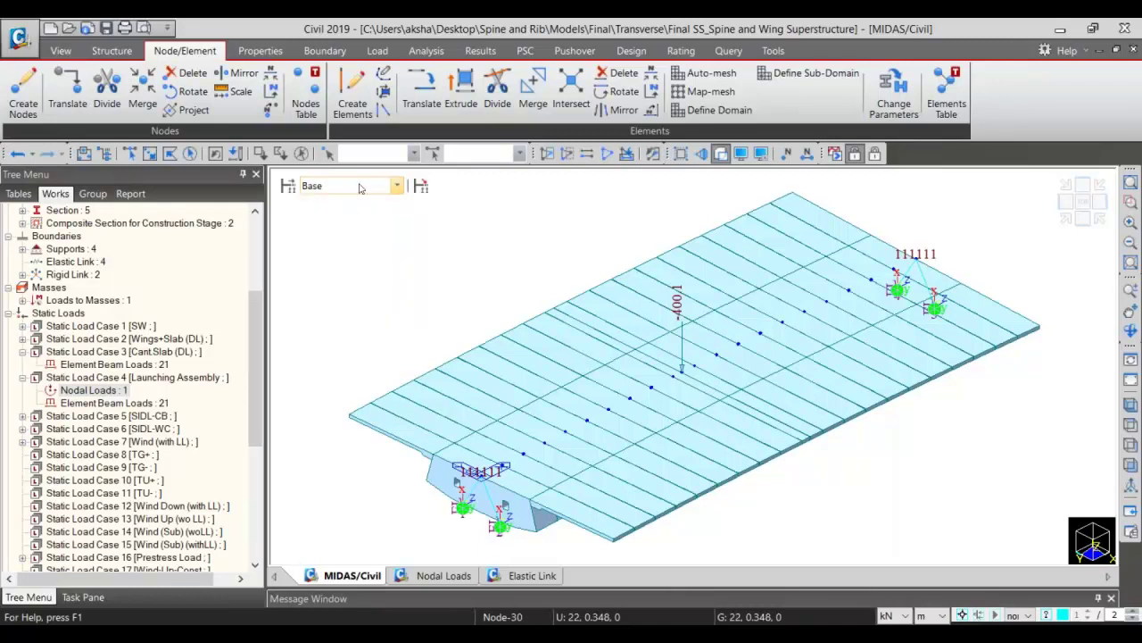
click(139, 404)
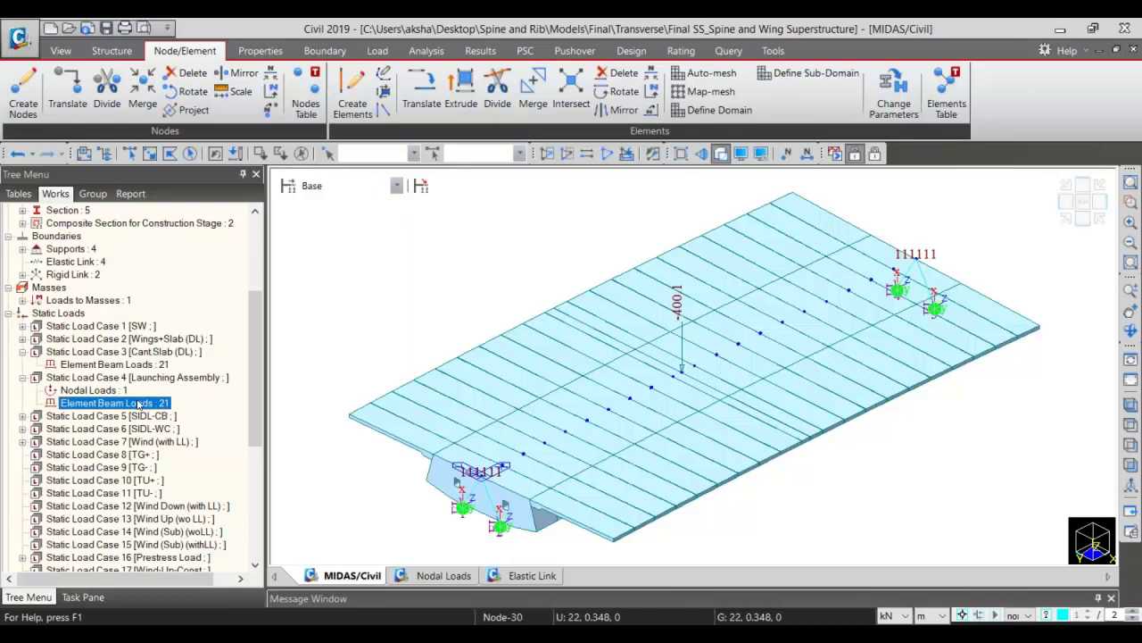
right_click(139, 405)
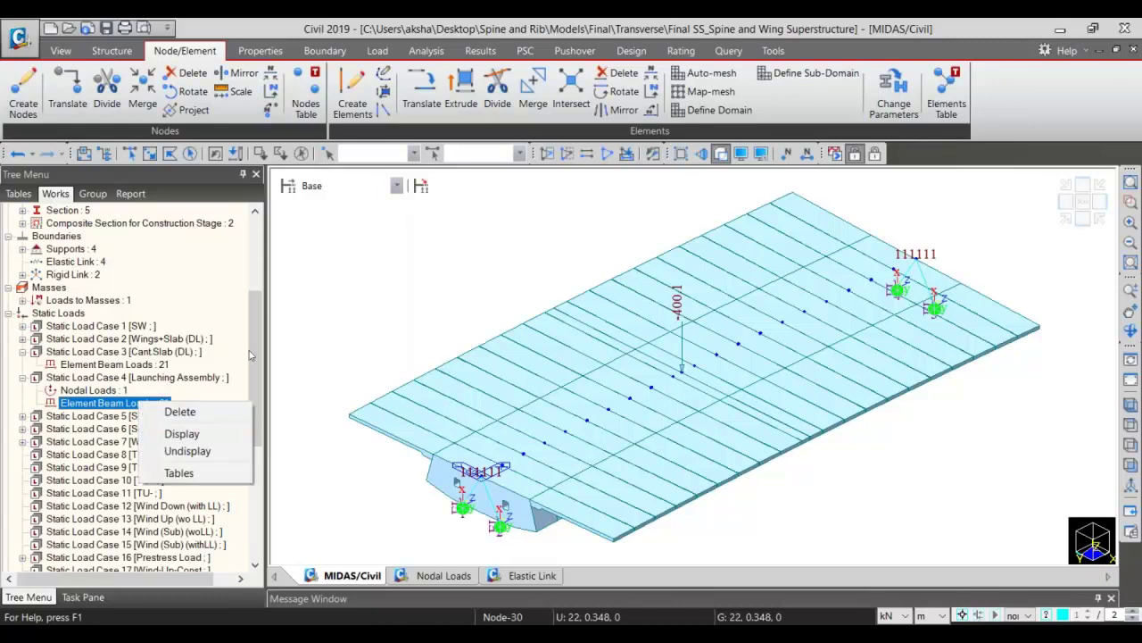
Switch the model display to the Launching Assembly stage
click(352, 186)
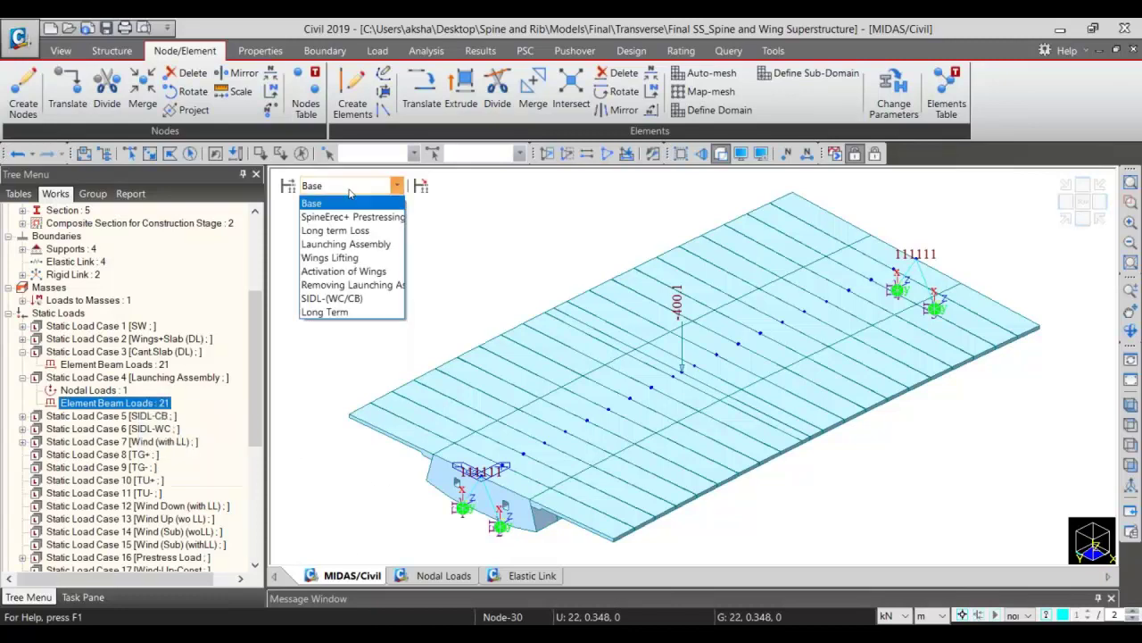
click(361, 245)
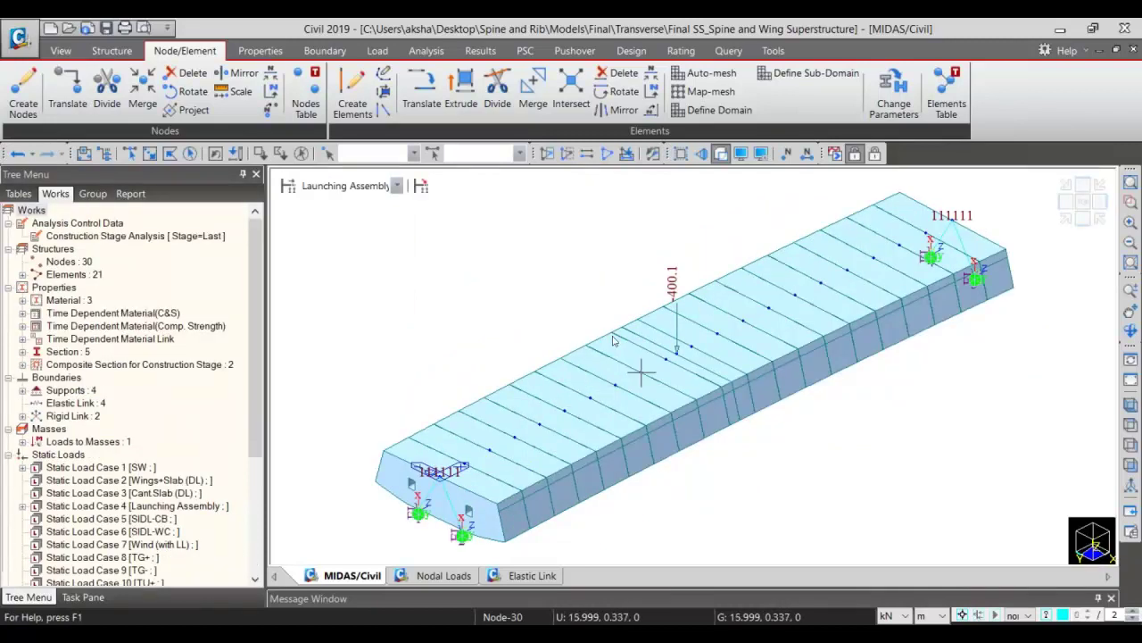
click(347, 186)
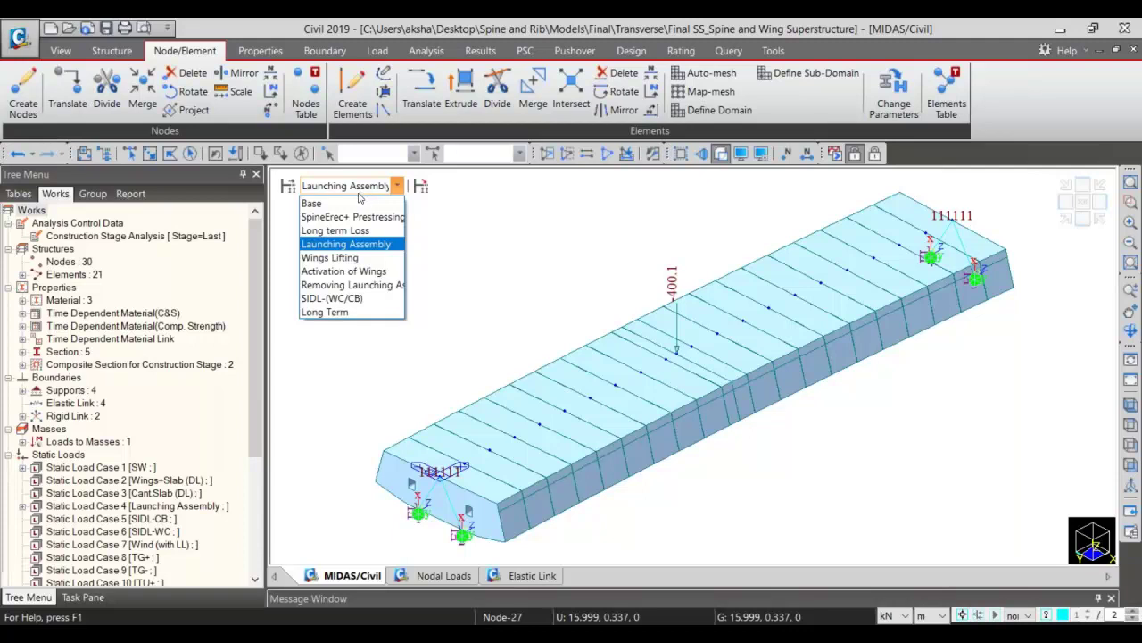
click(379, 244)
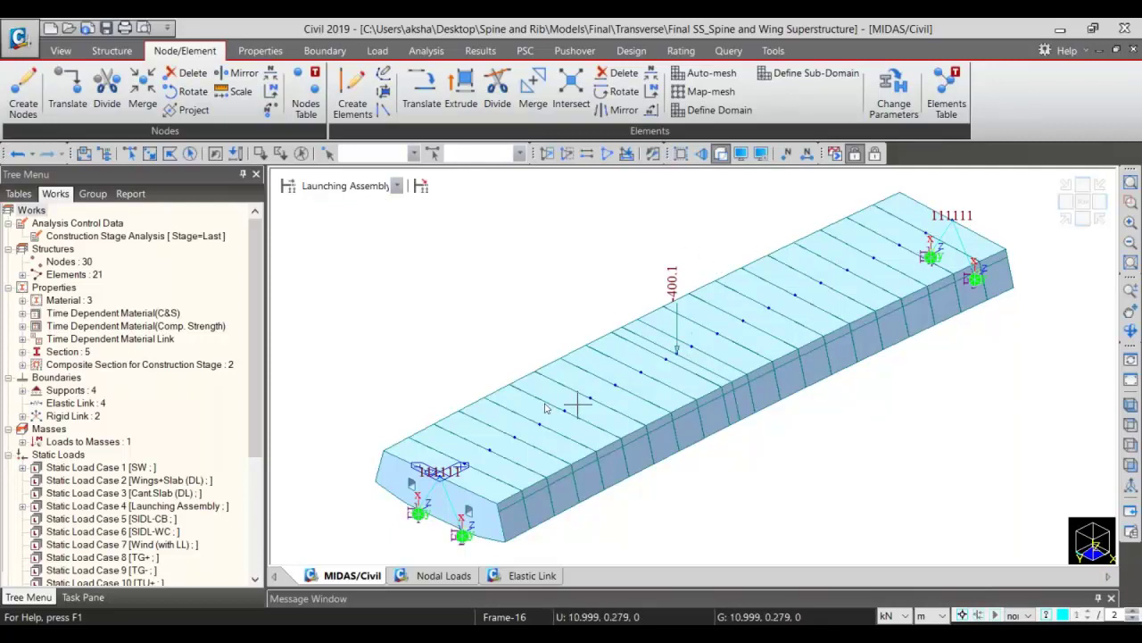
Bring up the list of construction stages and open the Launching Assembly stage's definition
click(357, 189)
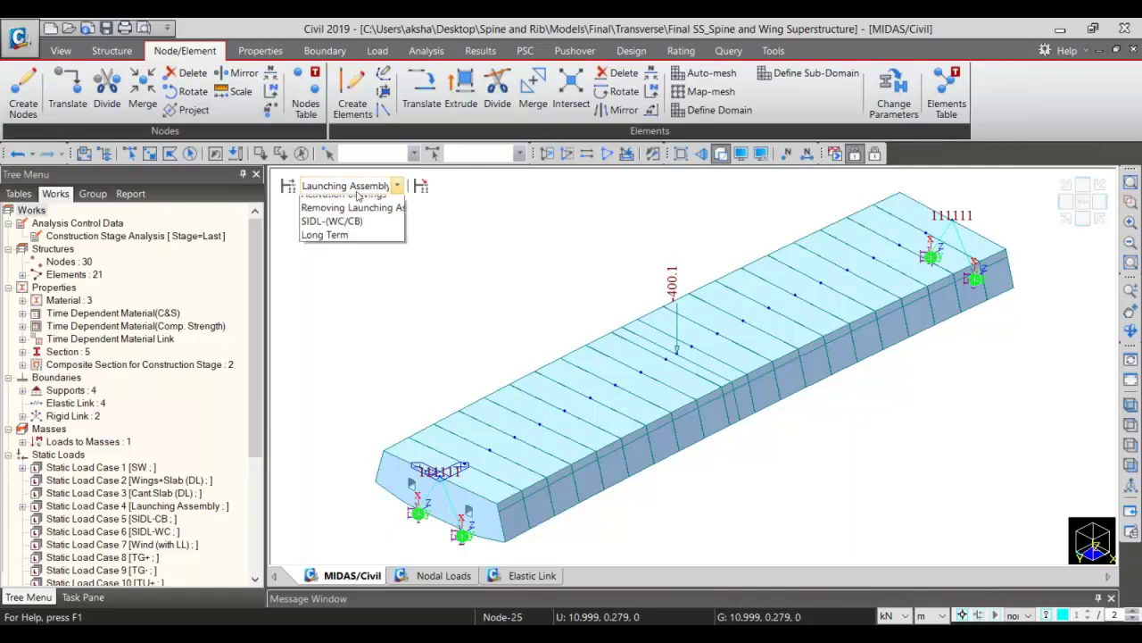
click(358, 194)
click(357, 189)
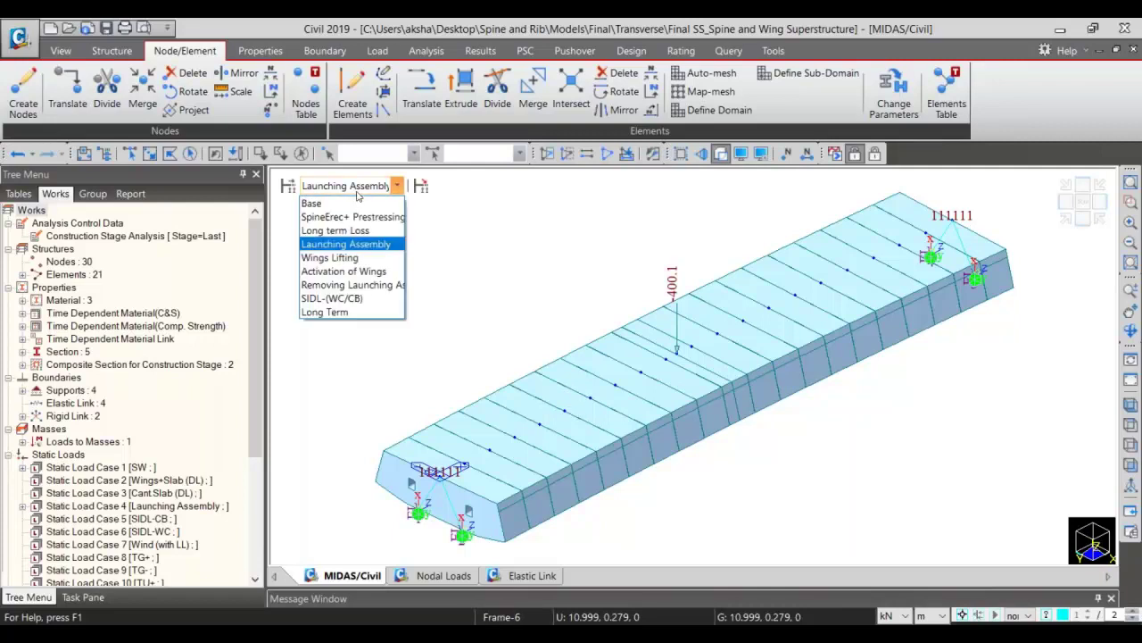
click(285, 195)
click(286, 189)
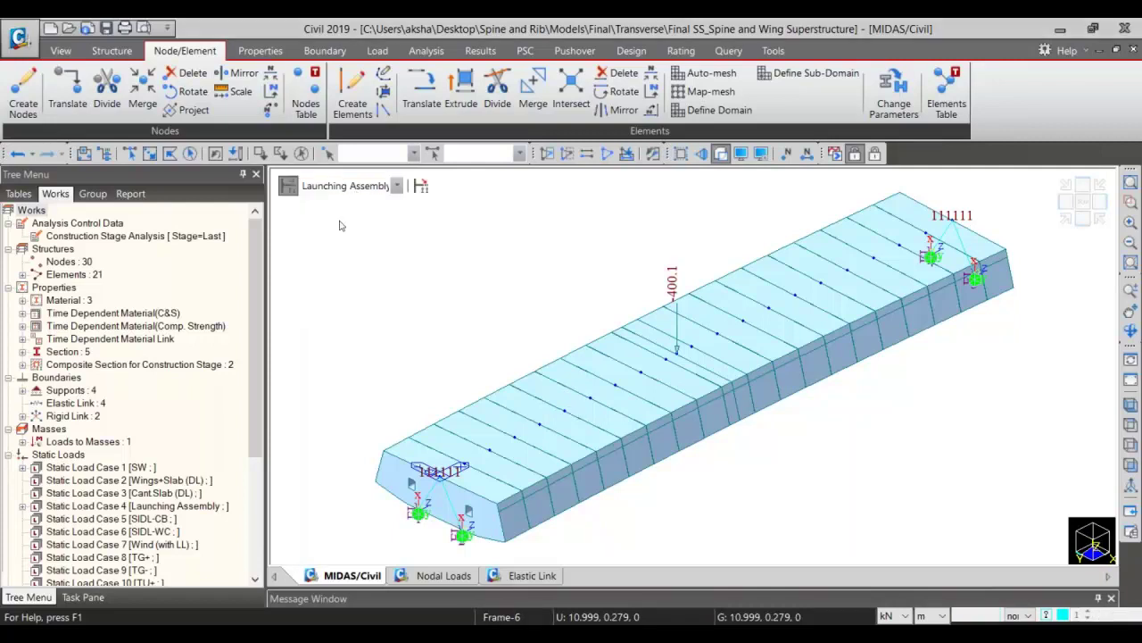
drag(448, 244, 492, 245)
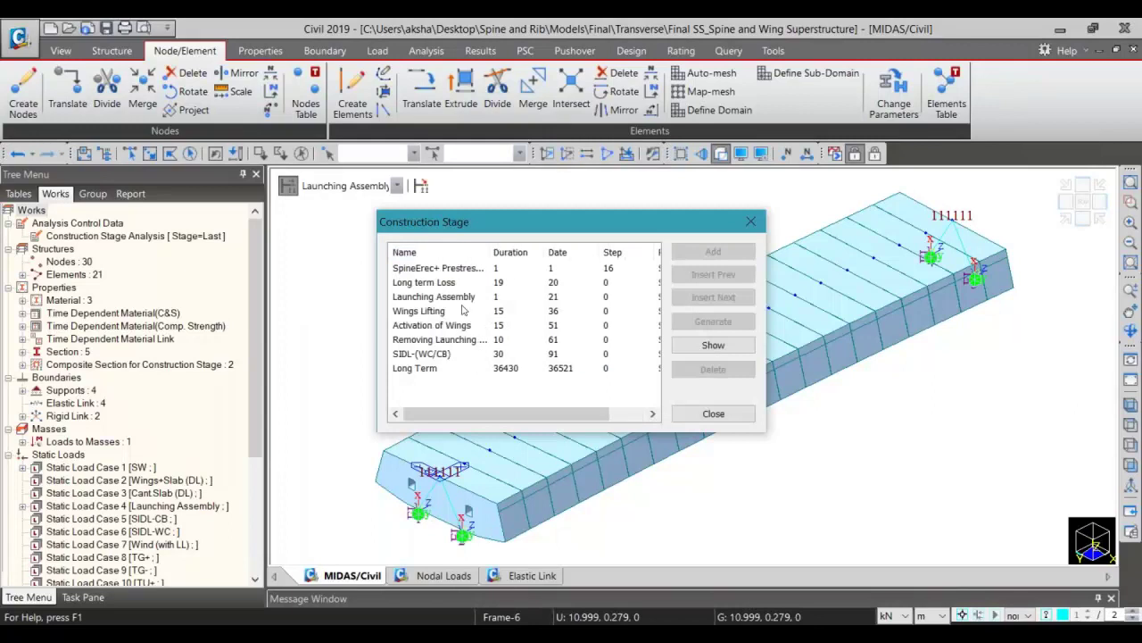
click(457, 299)
double_click(456, 302)
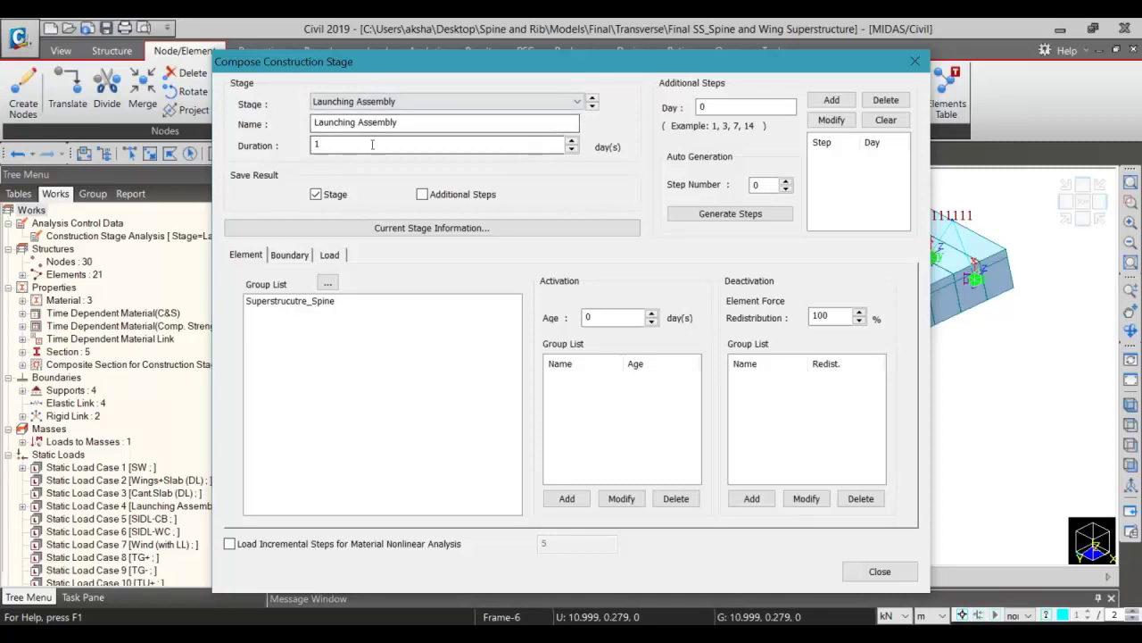
Review the duration and activated load groups of the Wings Lifting stage and close the construction stage definitions
click(390, 104)
click(373, 148)
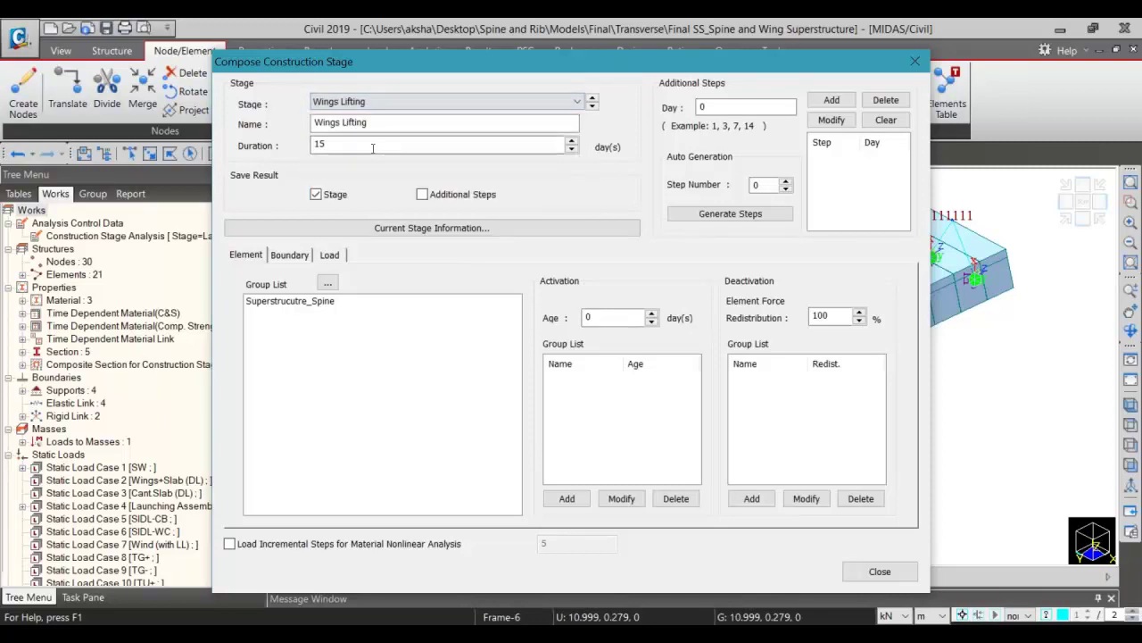
click(329, 255)
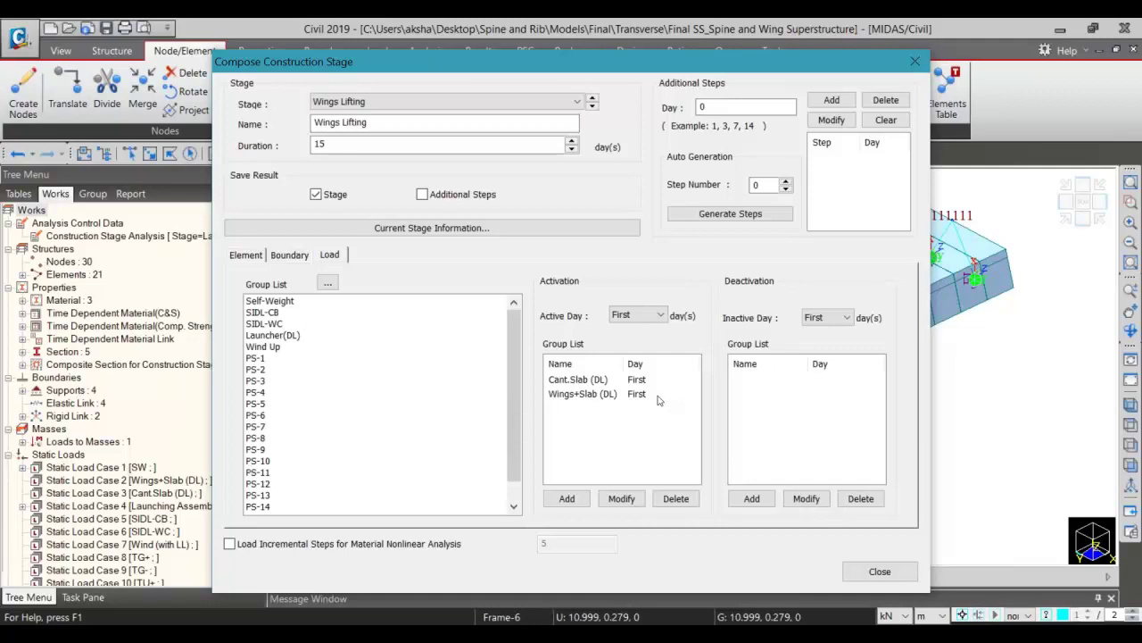
click(602, 403)
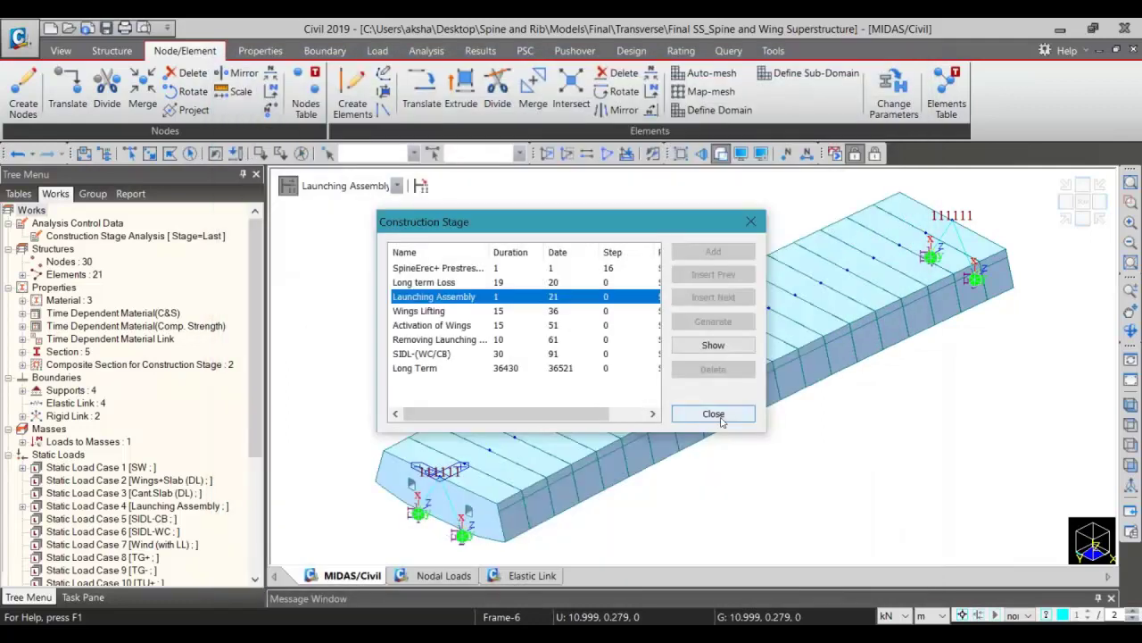
click(713, 413)
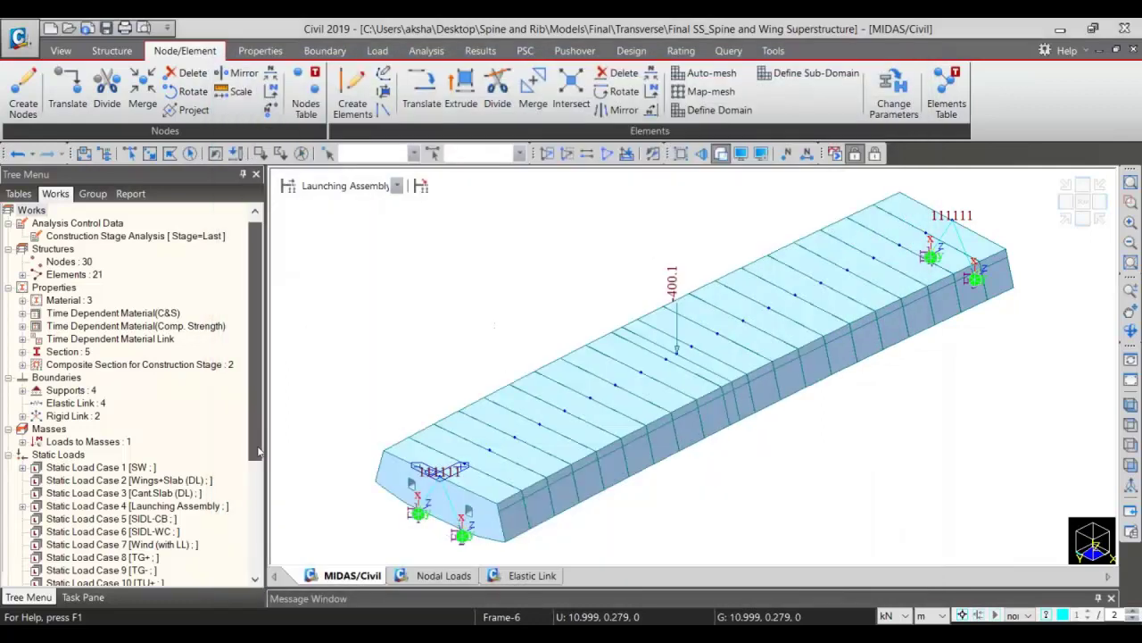
Return the model display to the Base stage and show the element beam loads of the Wings+Slab (DL) load case
scroll(161, 437, down, 2)
double_click(159, 432)
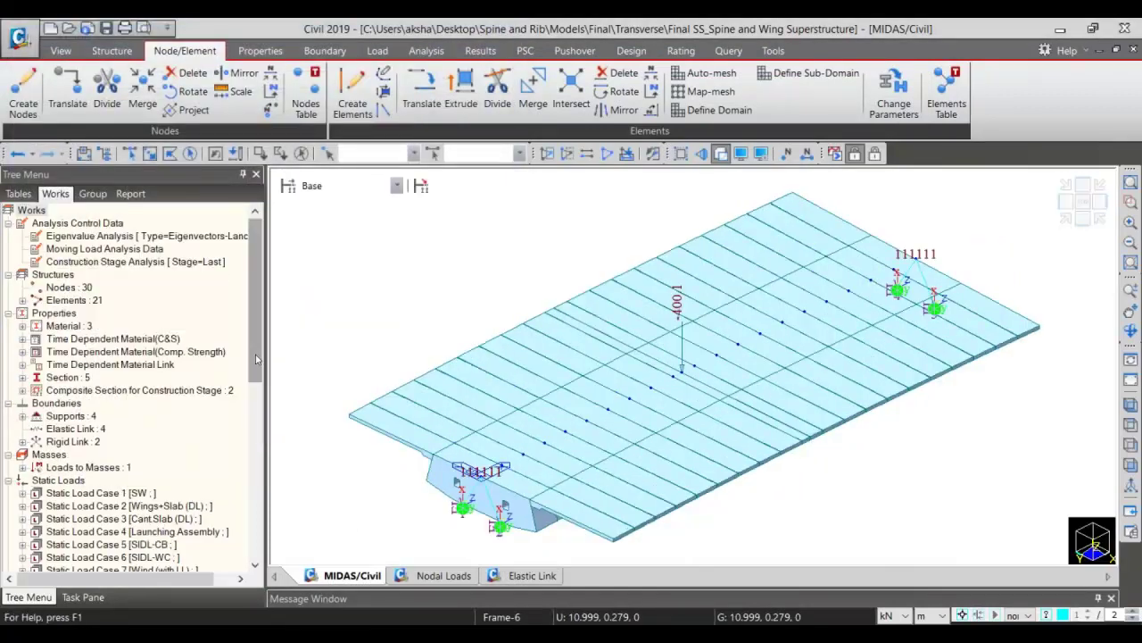
scroll(132, 326, down, 3)
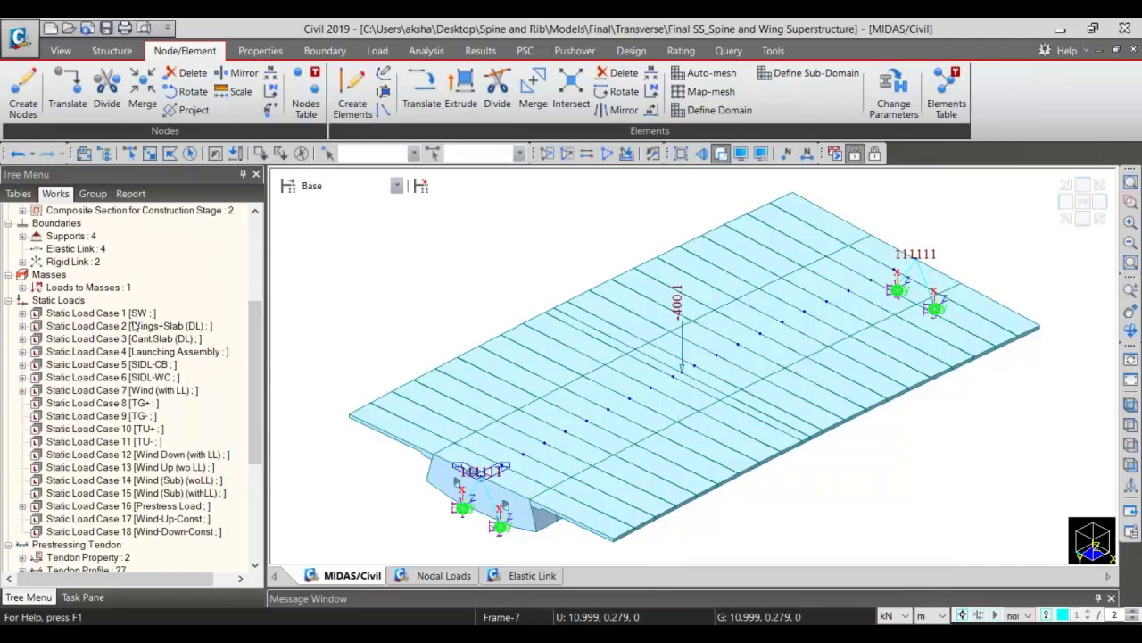
double_click(132, 326)
right_click(135, 338)
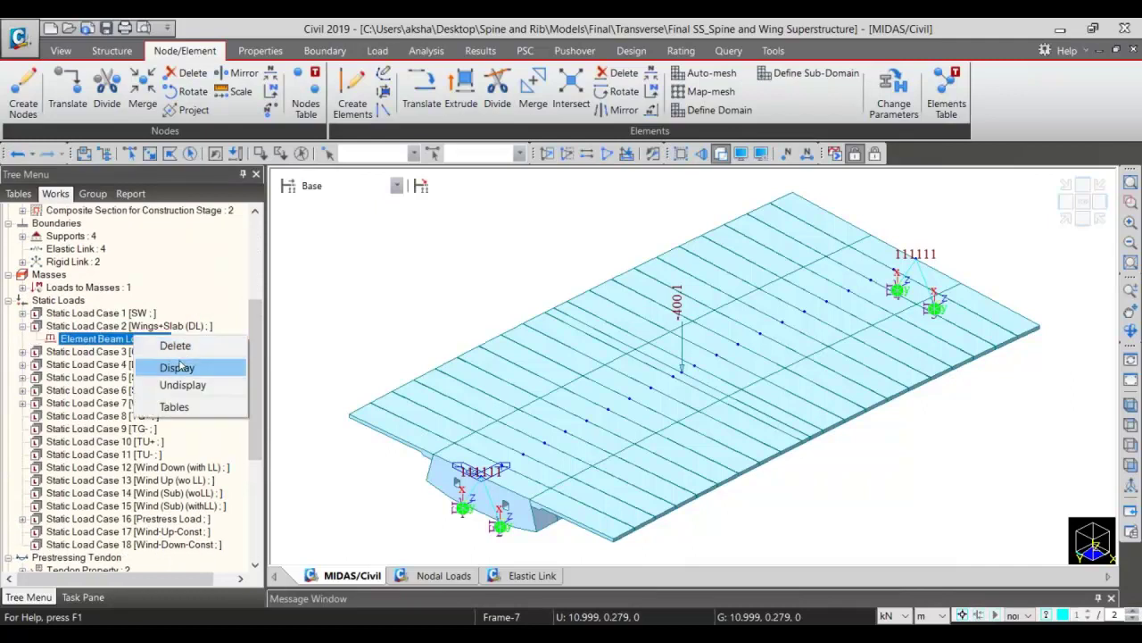
click(178, 367)
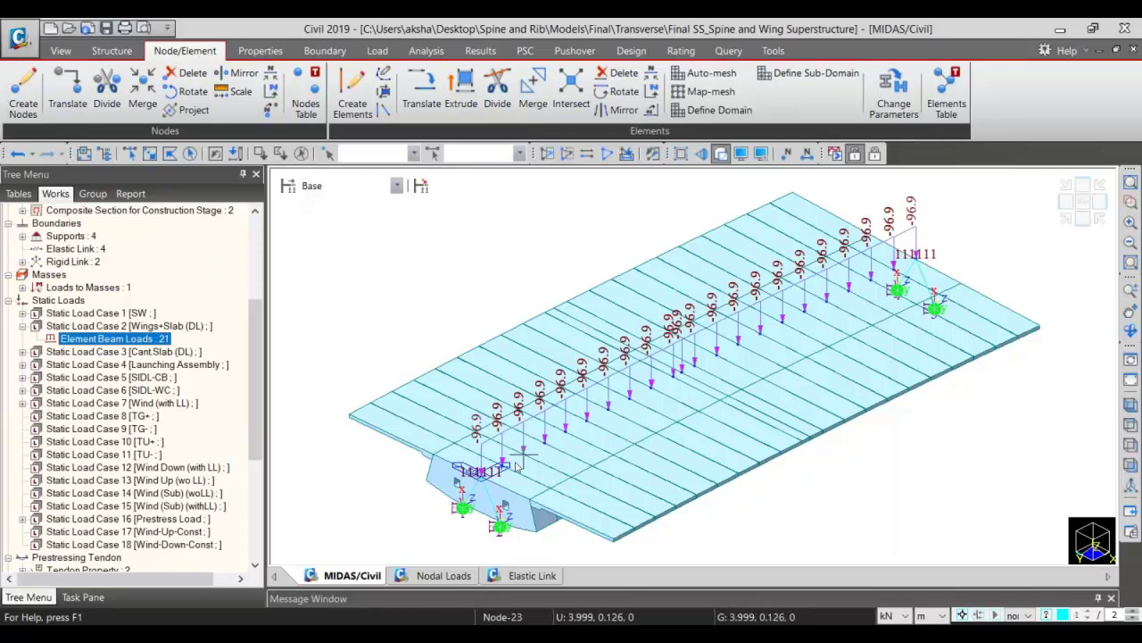
scroll(531, 450, up, 1)
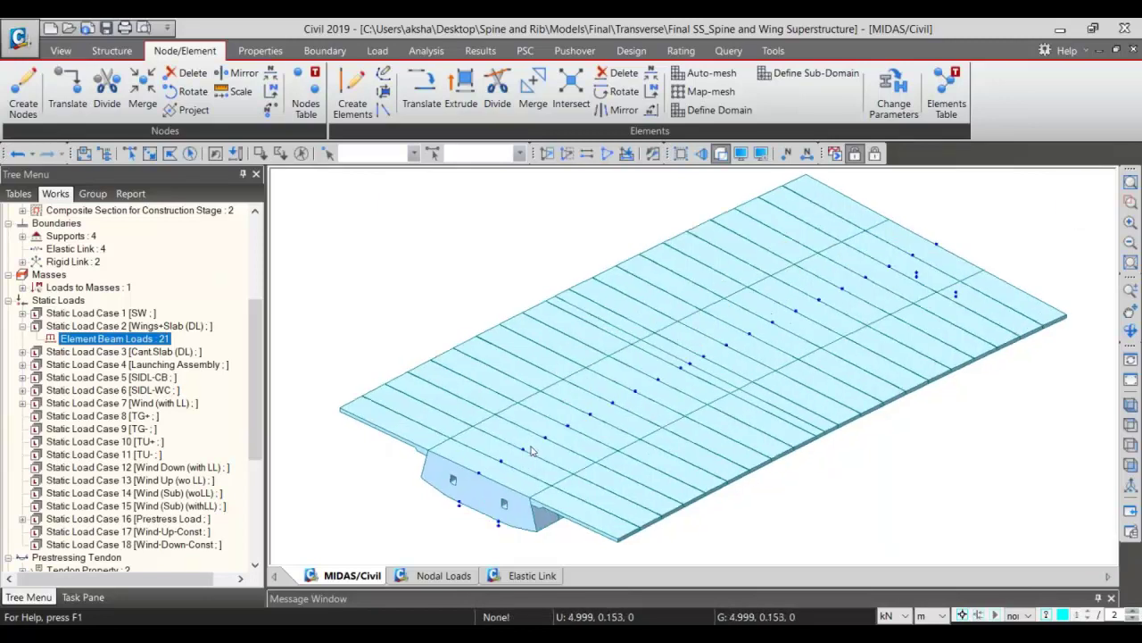
scroll(531, 450, up, 1)
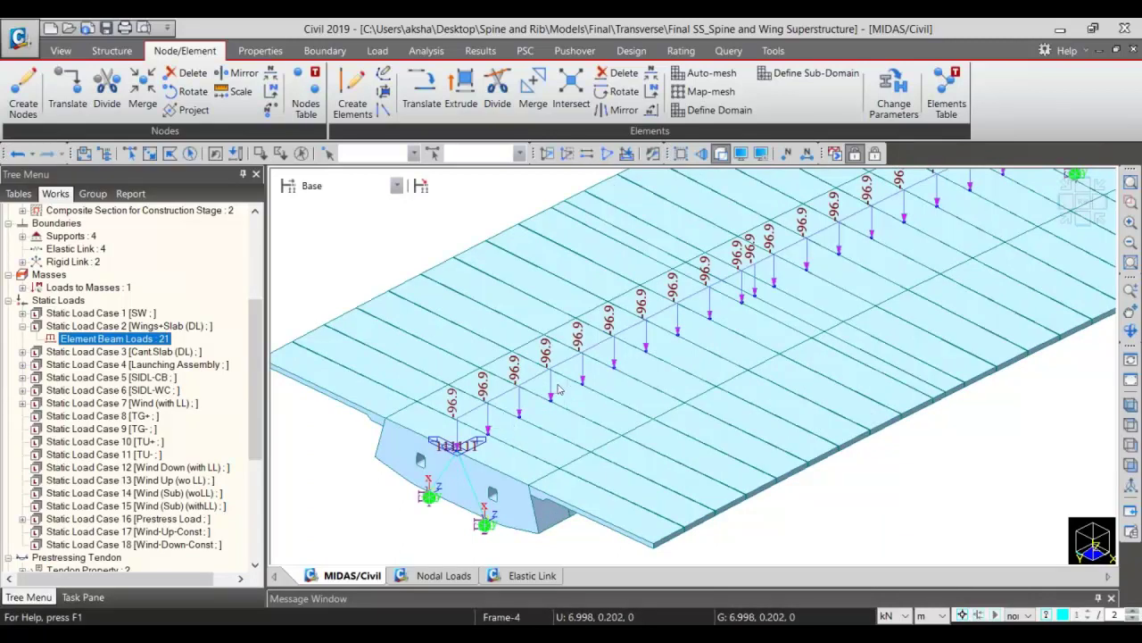
mouse_move(559, 390)
Step the model display through the Launching Assembly stage to the Wings Lifting stage
click(338, 186)
click(346, 245)
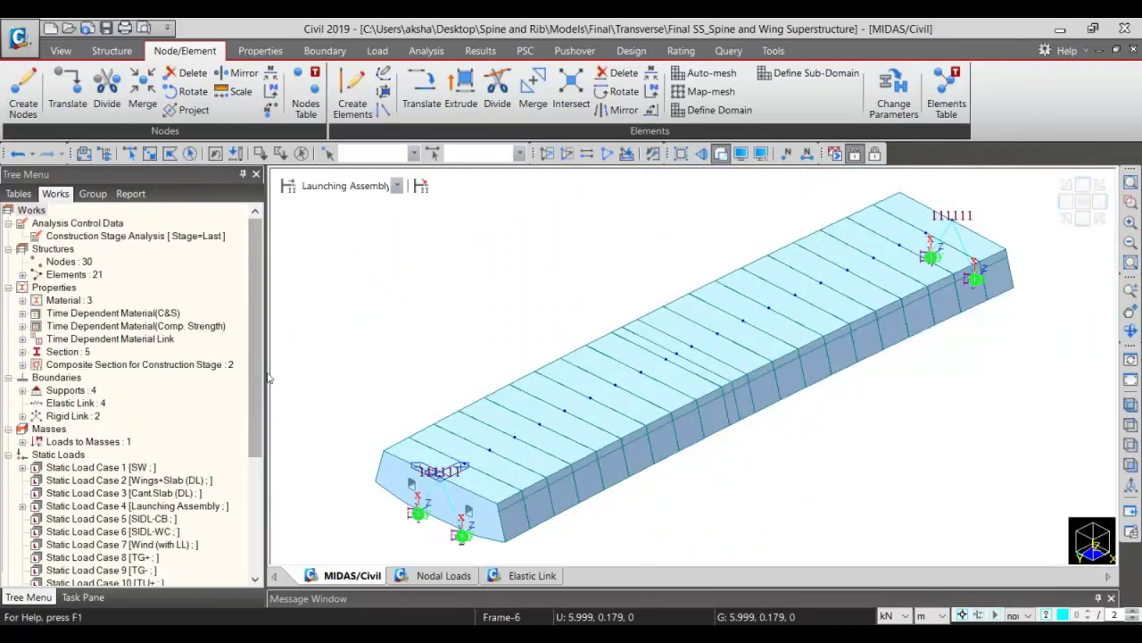
click(338, 189)
click(350, 257)
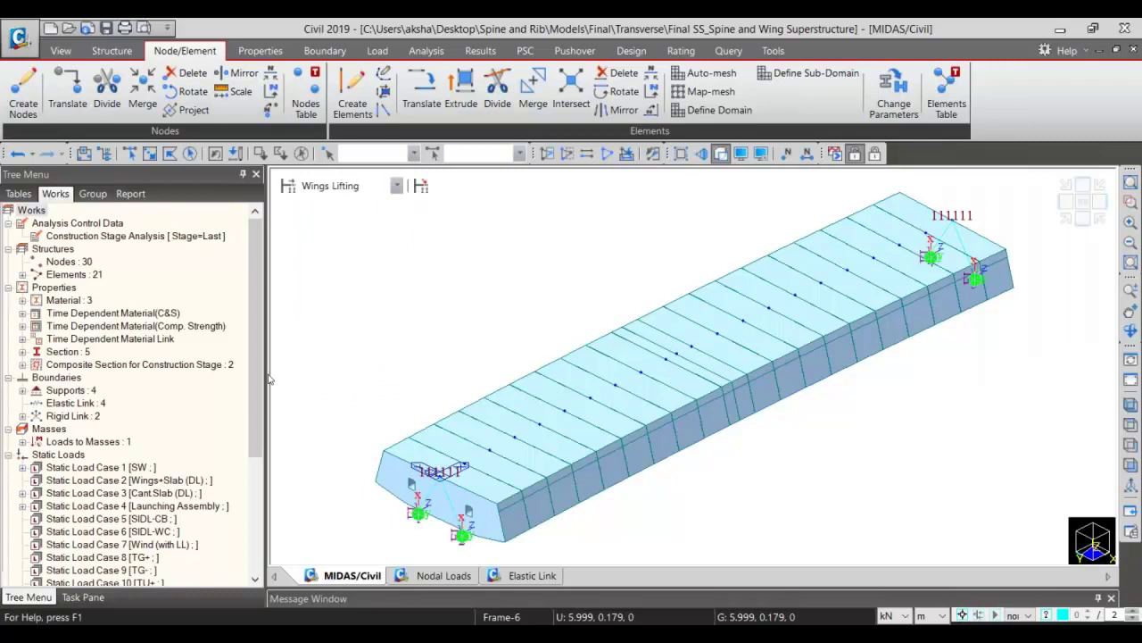
Expand the Launching Assembly and Cant.Slab (DL) load cases and display the Cant.Slab (DL) element beam loads on the Wings Lifting stage
click(161, 506)
double_click(161, 506)
double_click(160, 494)
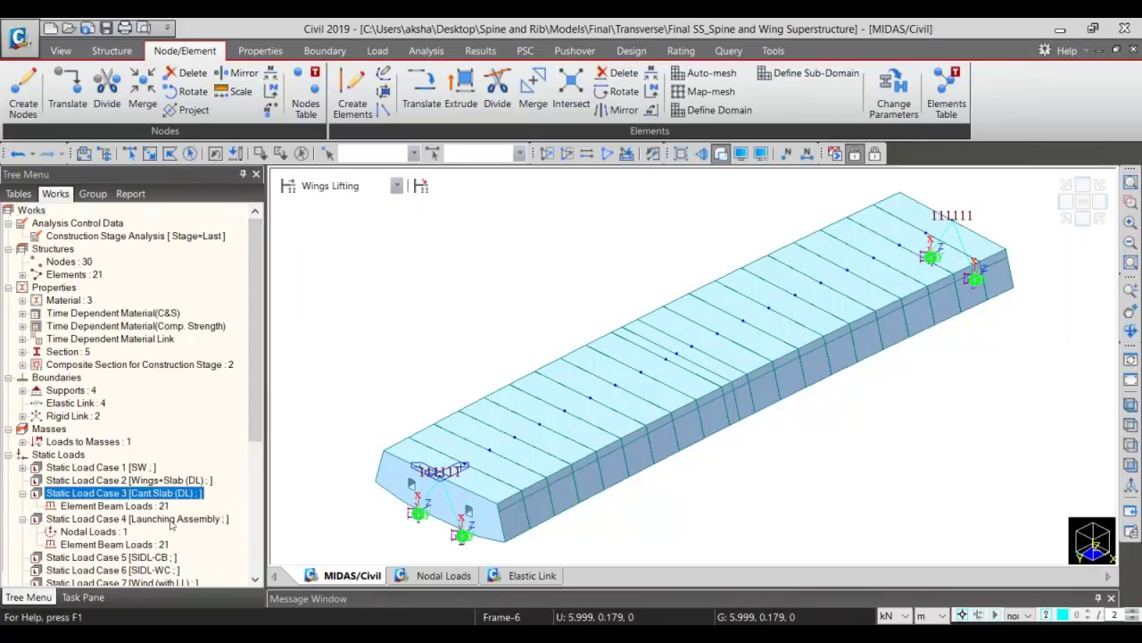
drag(254, 424, 255, 470)
click(114, 430)
right_click(114, 430)
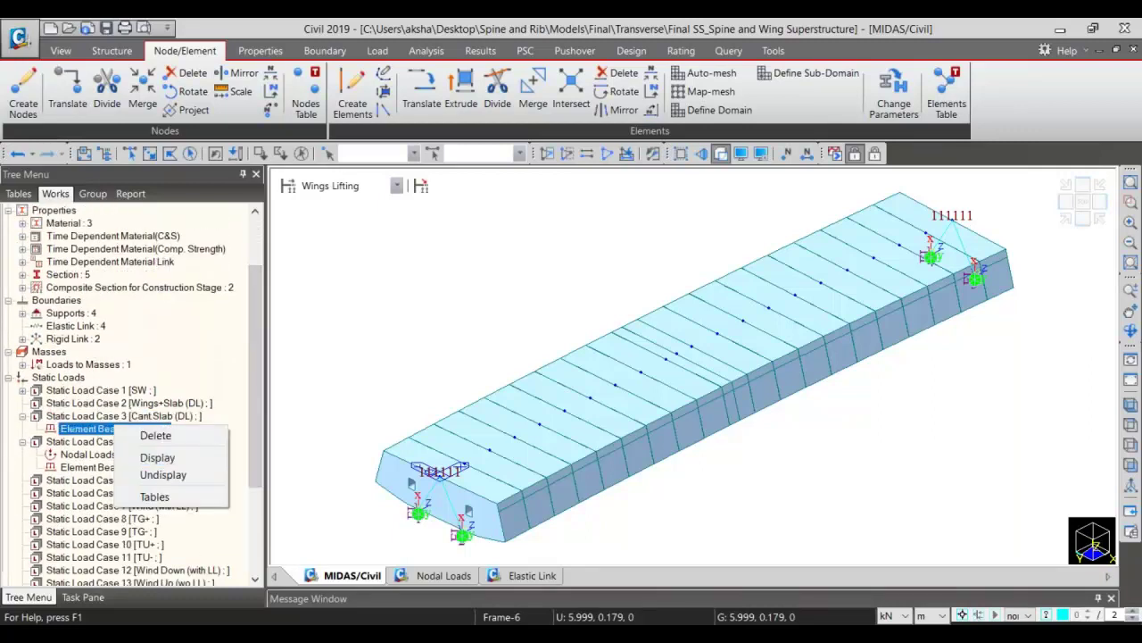
click(148, 456)
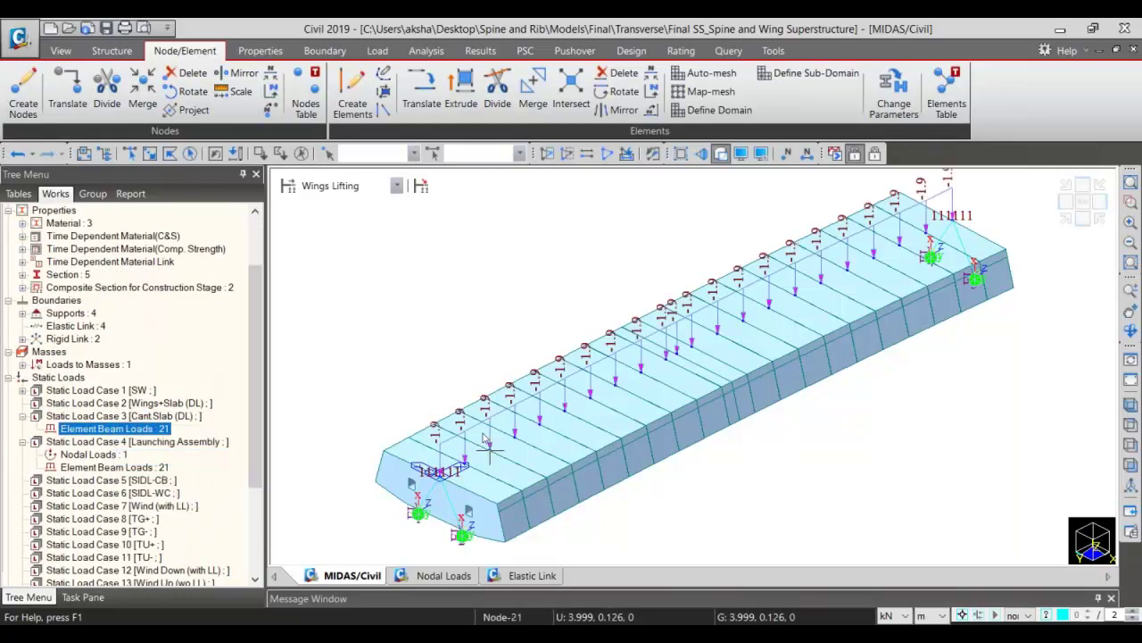
Display the Launching Assembly load case's element beam loads on the model, keeping Wings Lifting as the active stage
right_click(134, 469)
click(192, 507)
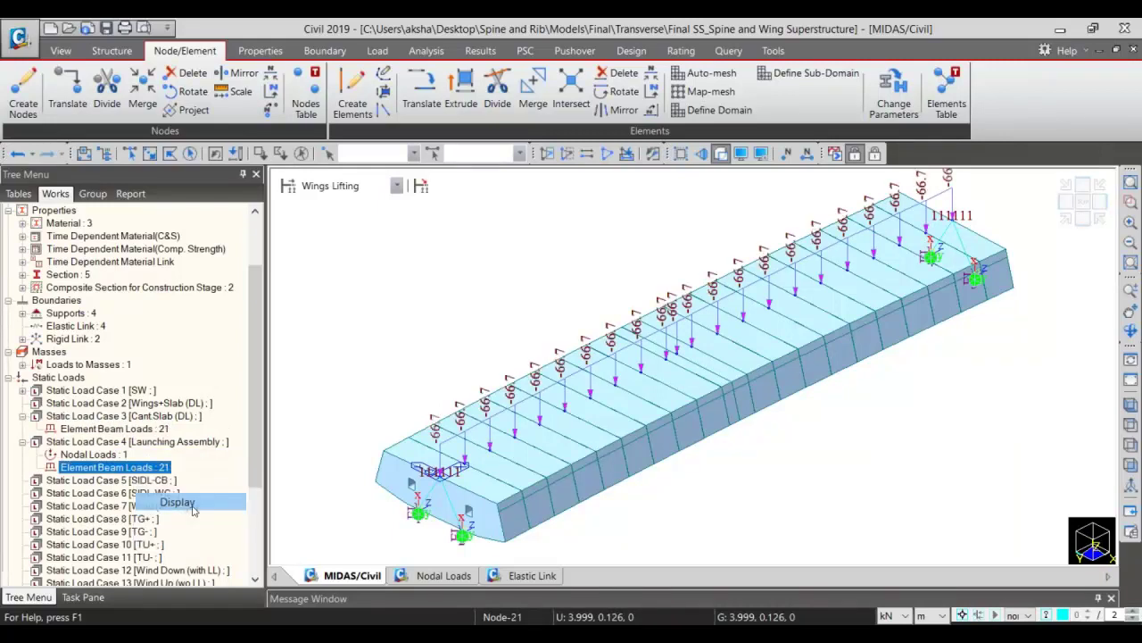
click(327, 184)
click(330, 255)
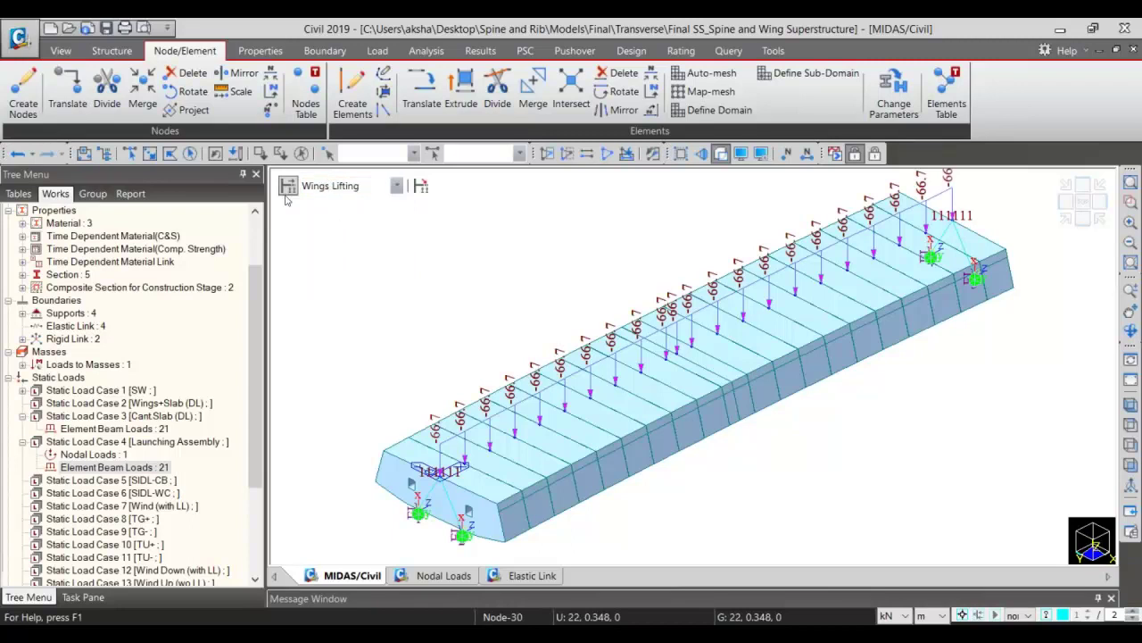
Open the construction stage list with full stage names readable and review the load groups of the Activation of Wings stage
click(287, 188)
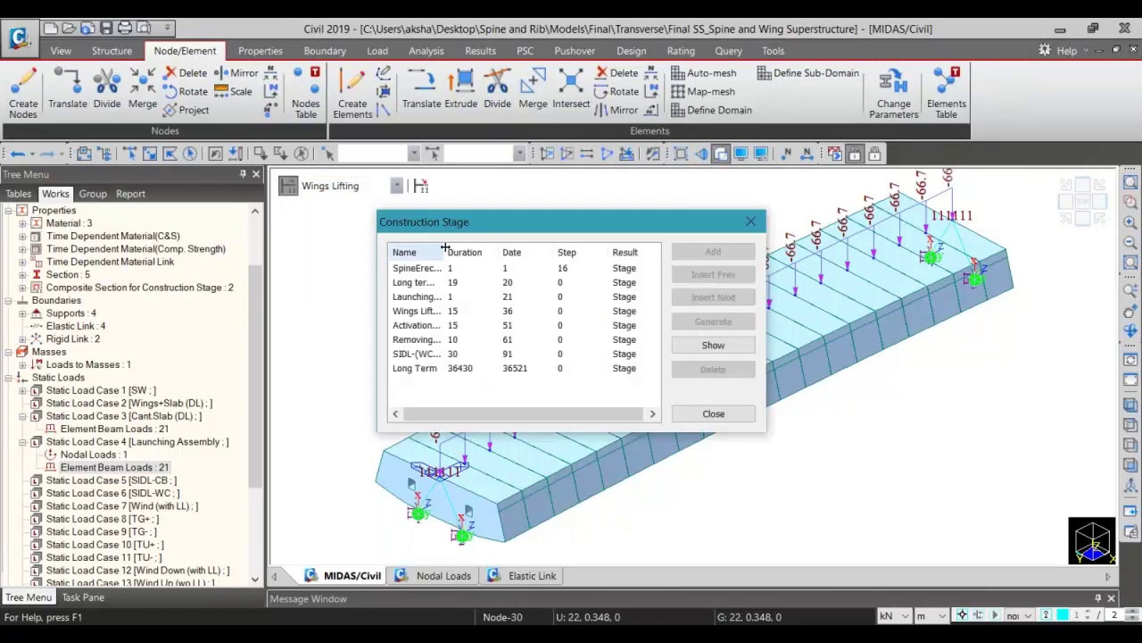
drag(445, 247, 522, 247)
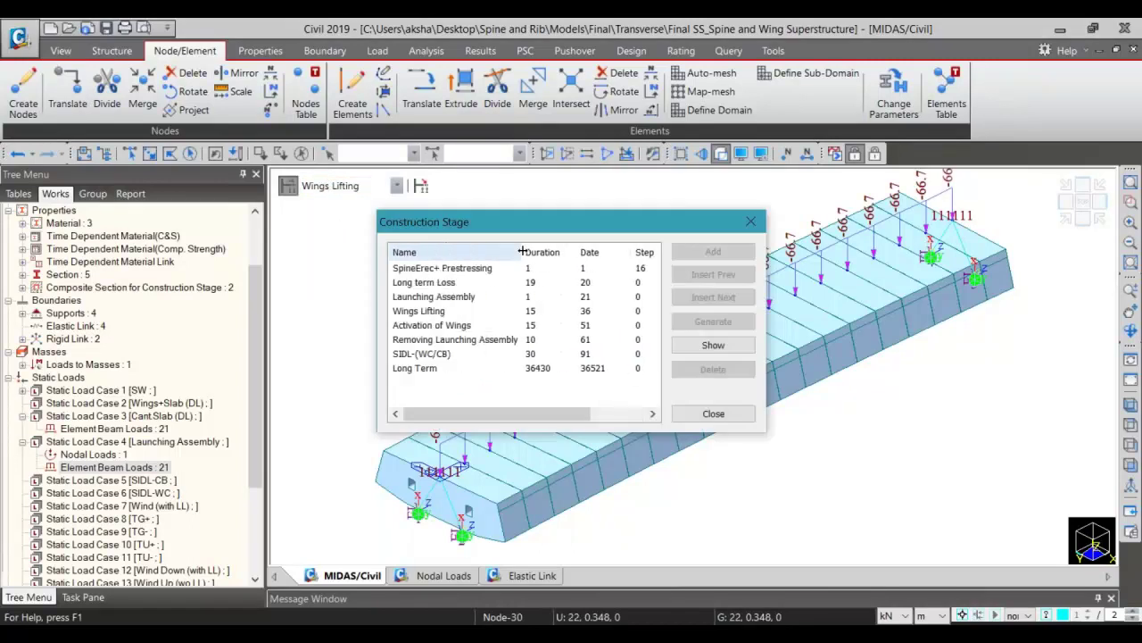
click(457, 326)
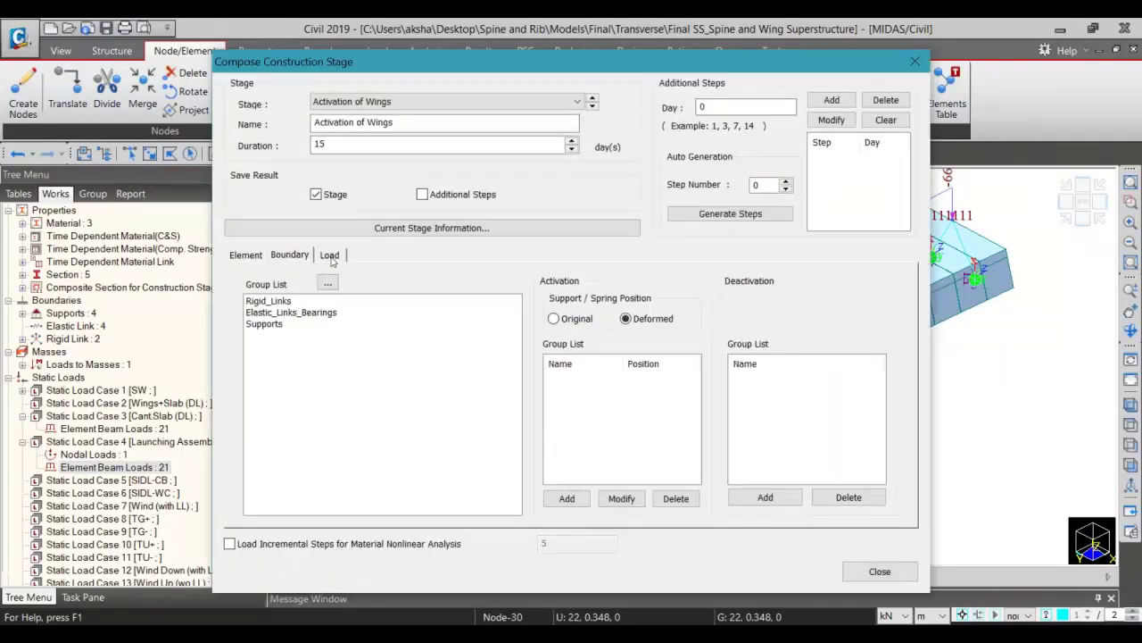
click(330, 256)
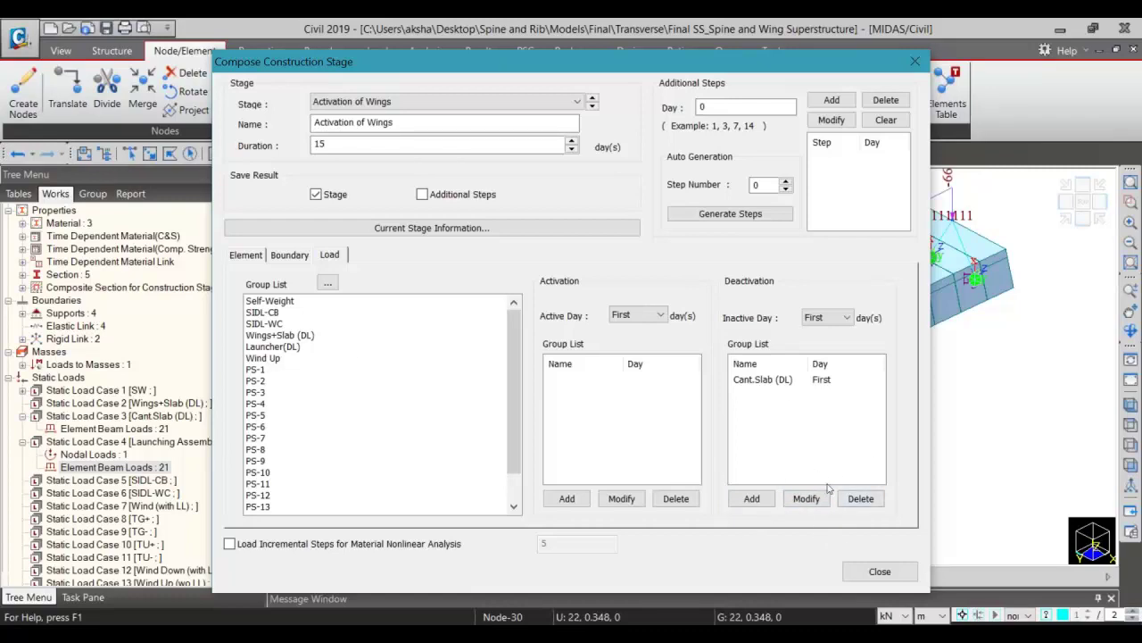
click(871, 578)
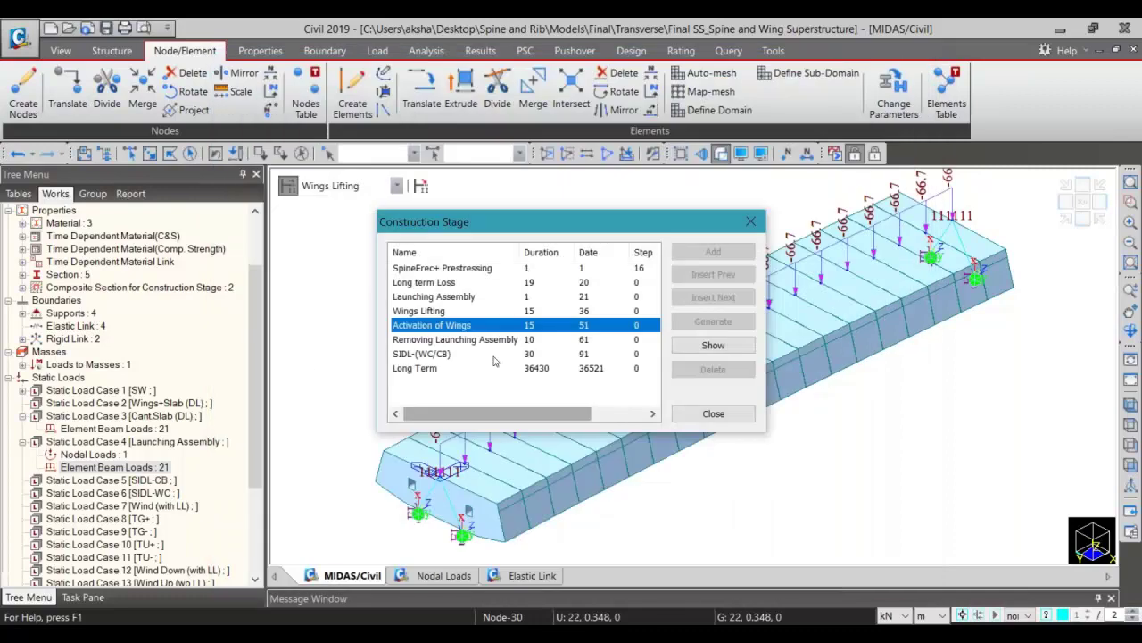
Examine the element and load group settings of the Removing Launching Assembly stage, including its deactivated loads
double_click(482, 340)
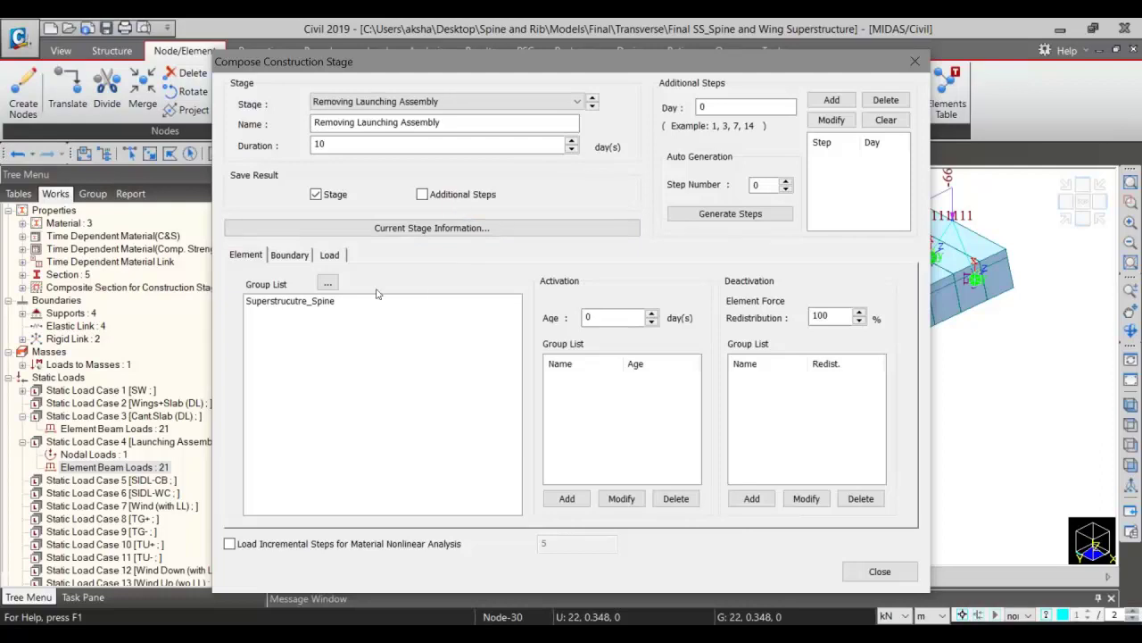
click(322, 257)
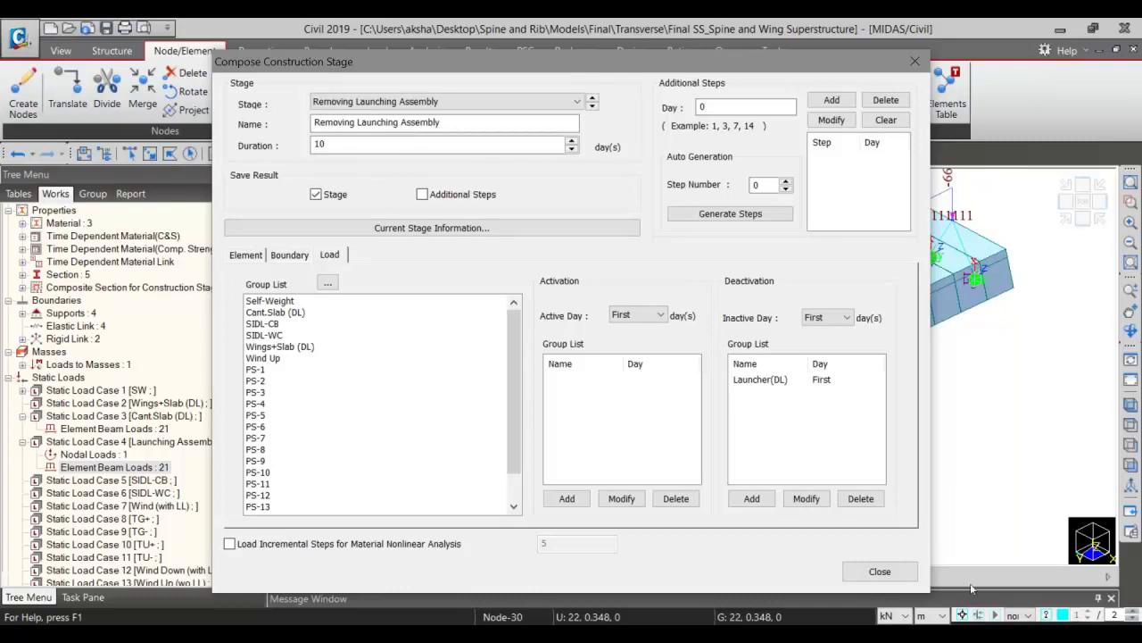
click(897, 566)
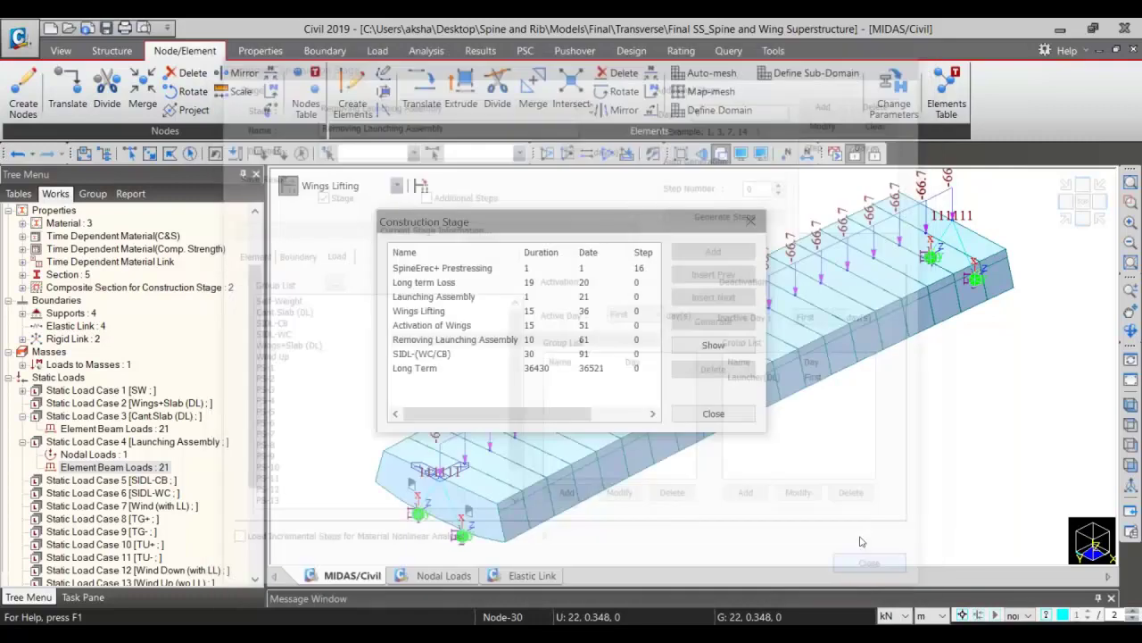
Examine the SIDL-(WC/CB) stage's definition, including the load groups it activates
click(426, 355)
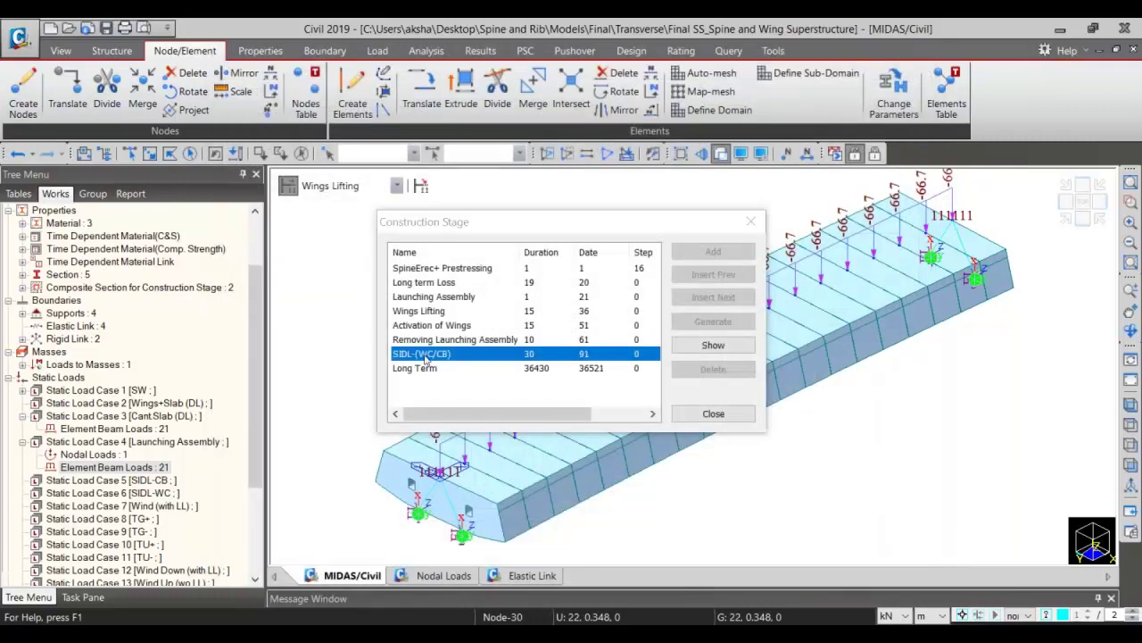
double_click(426, 355)
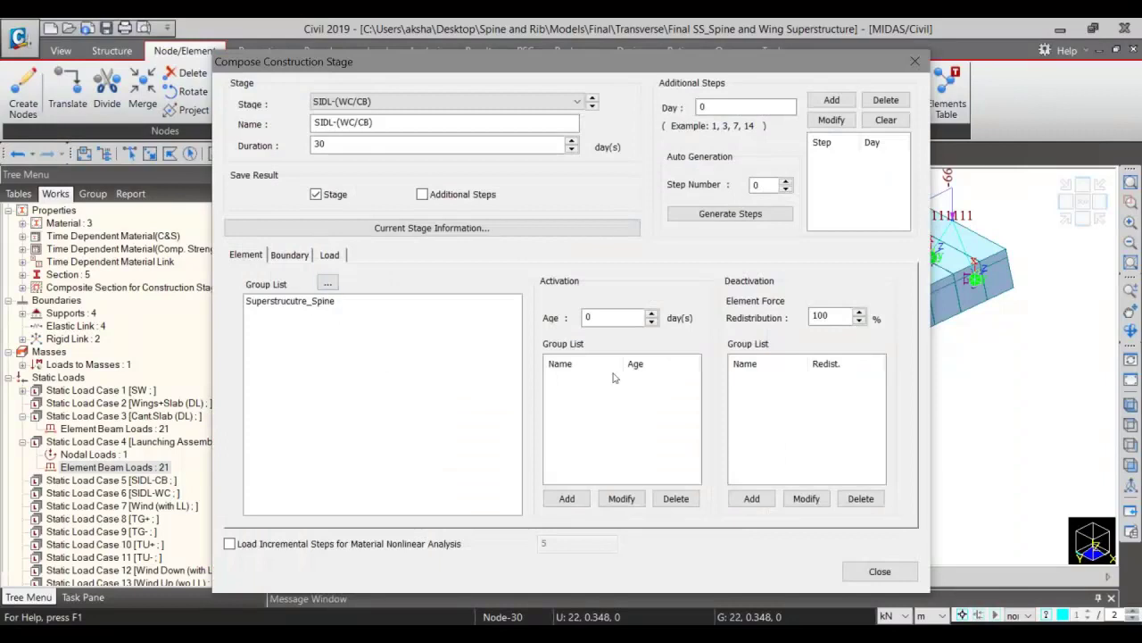
click(333, 257)
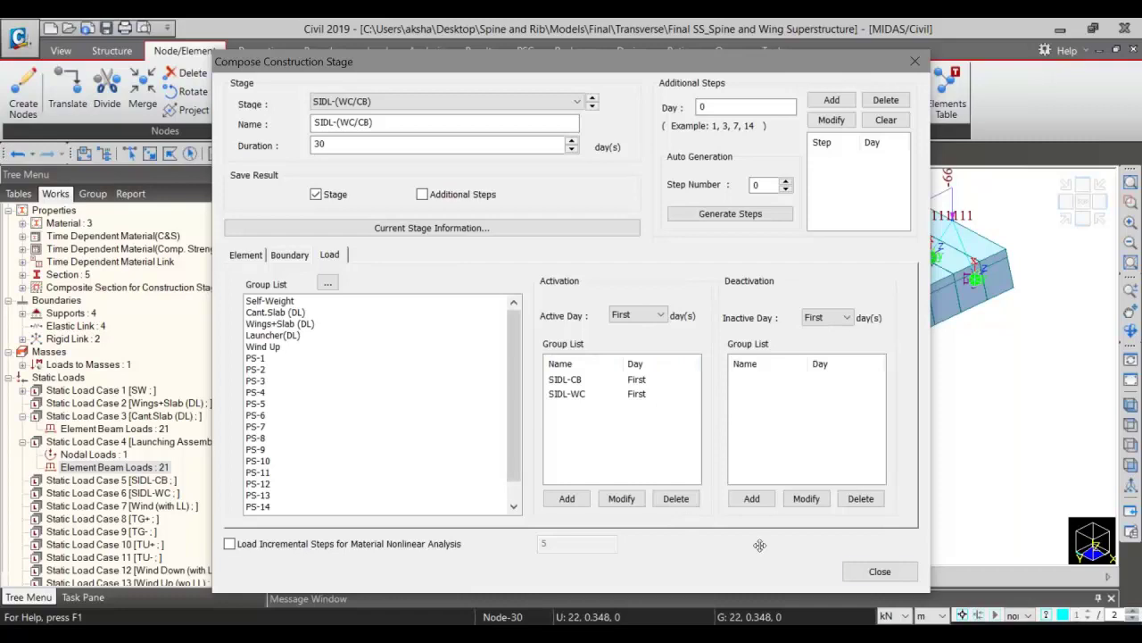
click(879, 570)
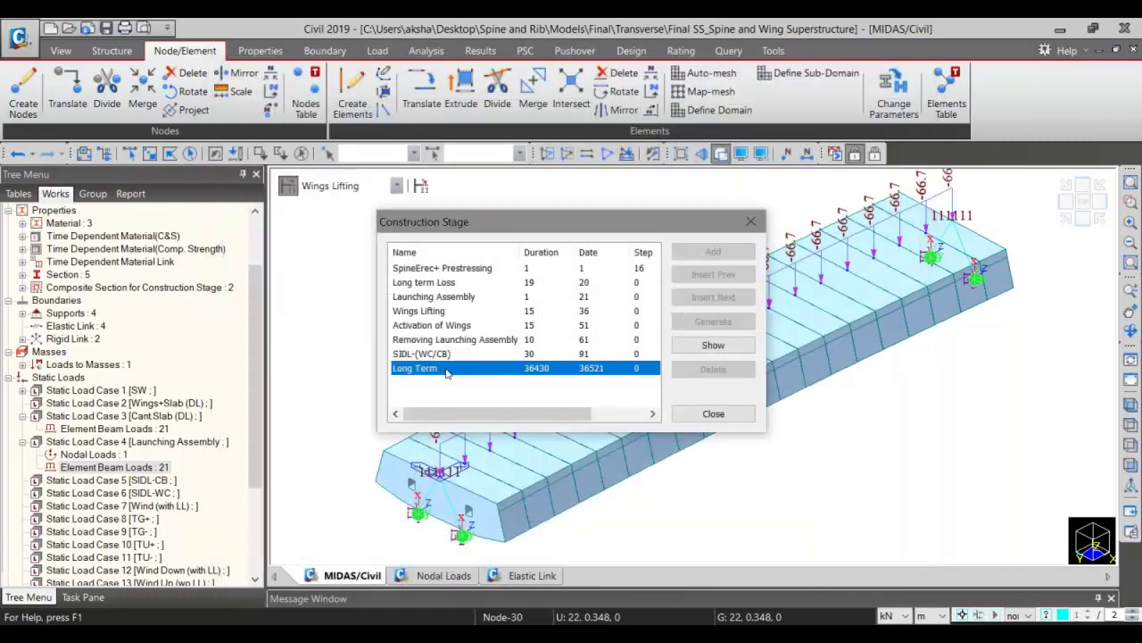
Check the duration and element groups of the Long Term stage and close the construction stage list
double_click(447, 369)
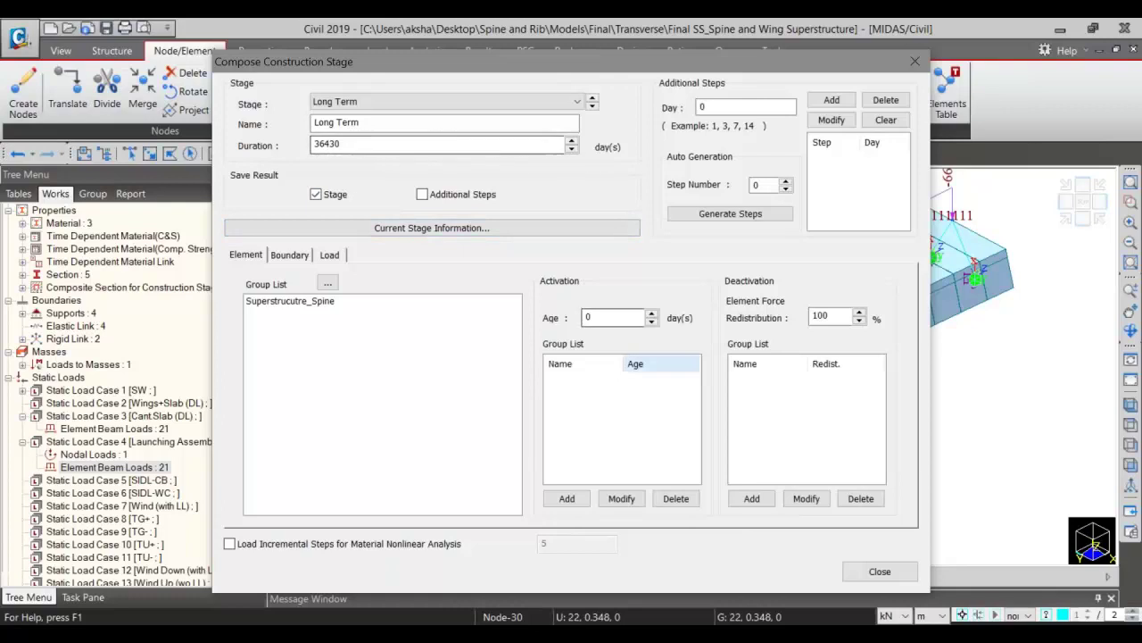
click(875, 572)
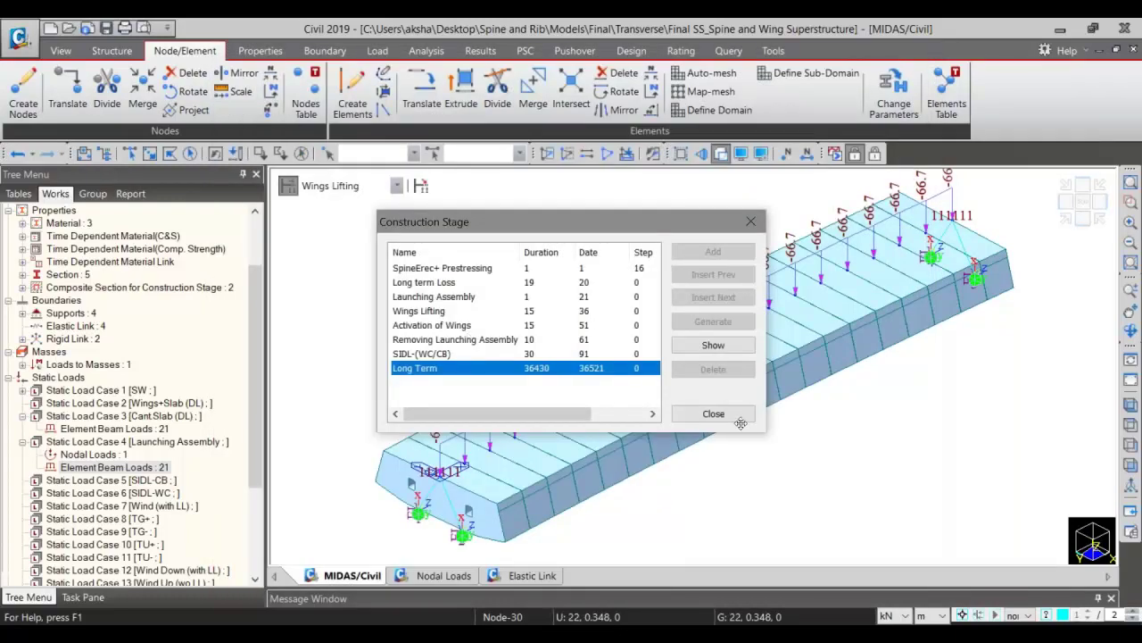
click(737, 415)
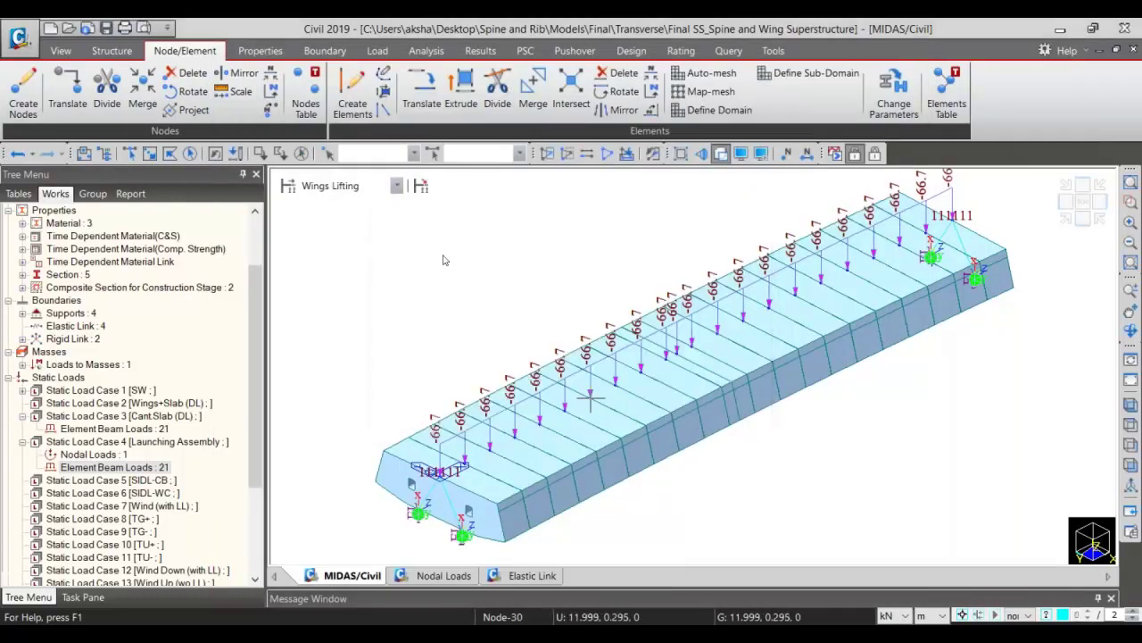
Return the model display to Base and step through SpineErec+ Prestressing to the Long term Loss stage
click(348, 186)
click(331, 202)
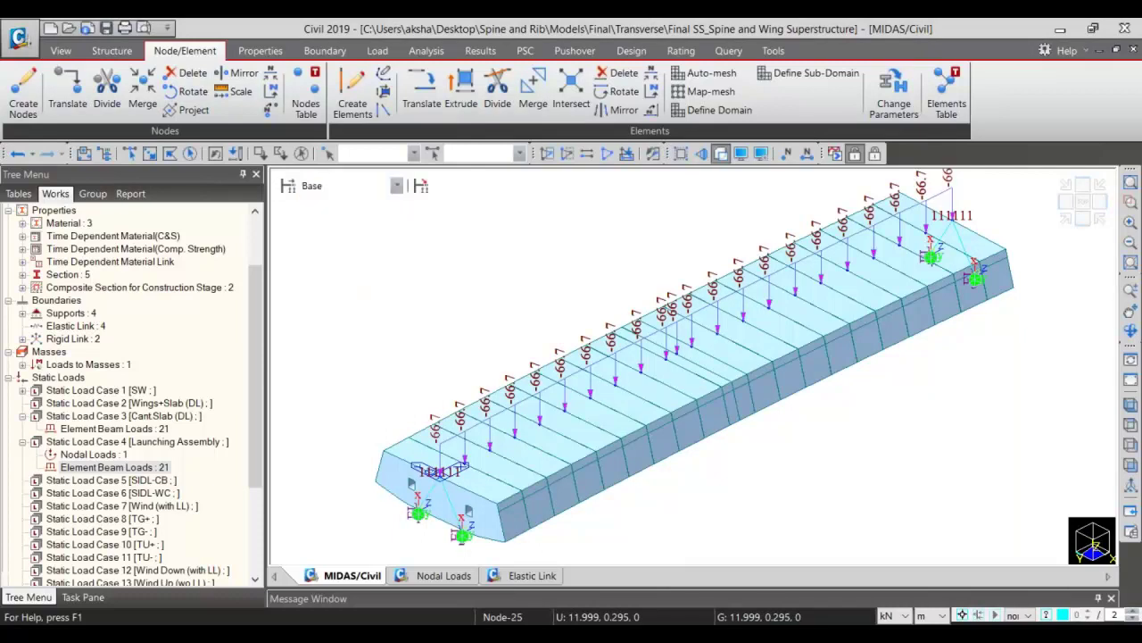
click(349, 186)
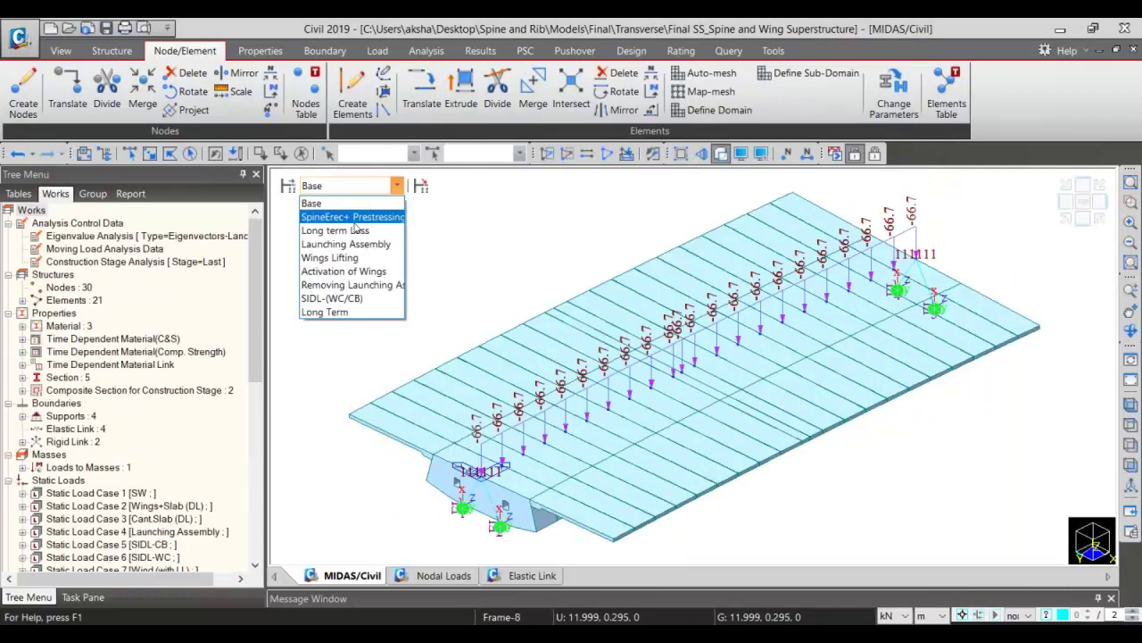
click(362, 225)
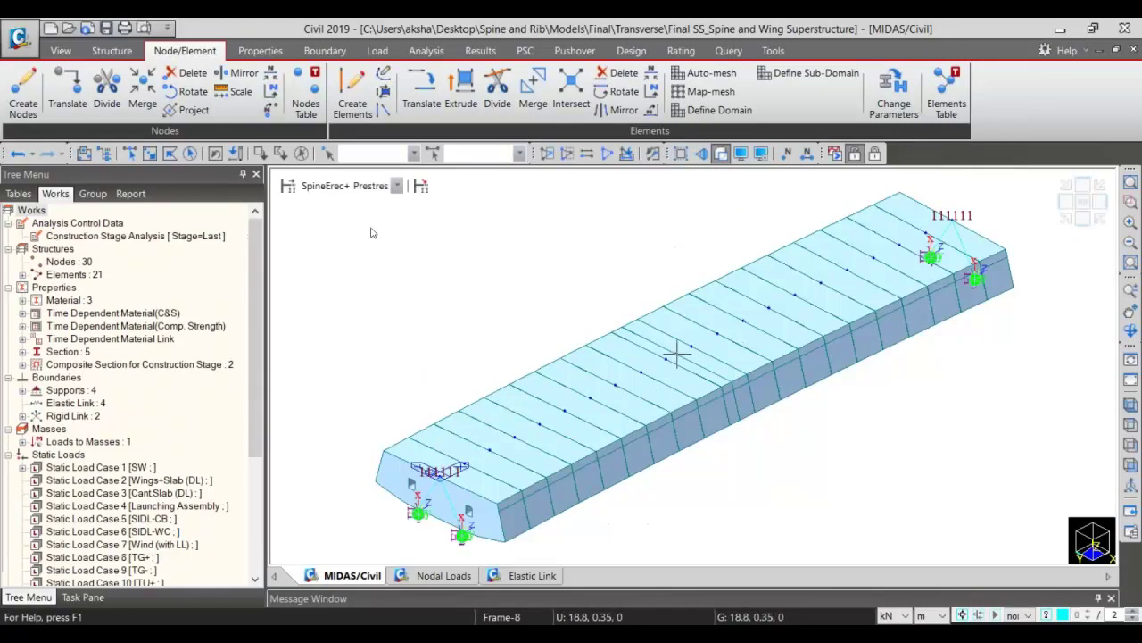
click(348, 186)
click(357, 312)
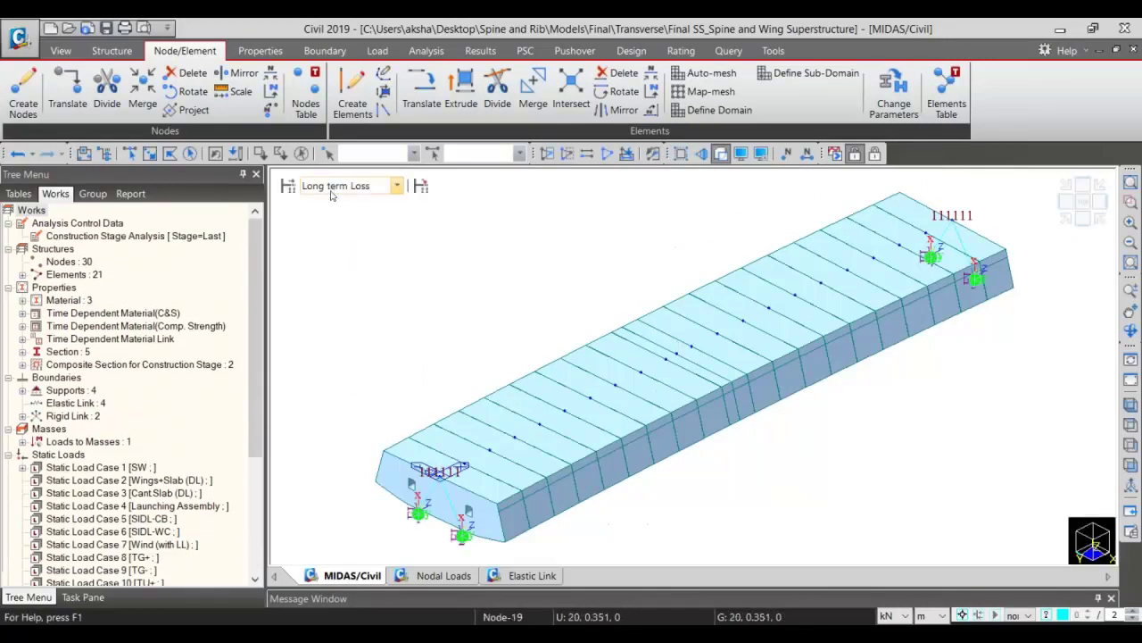
Advance the model display from Long term Loss through Launching Assembly to the Wings Lifting stage
click(332, 191)
click(346, 239)
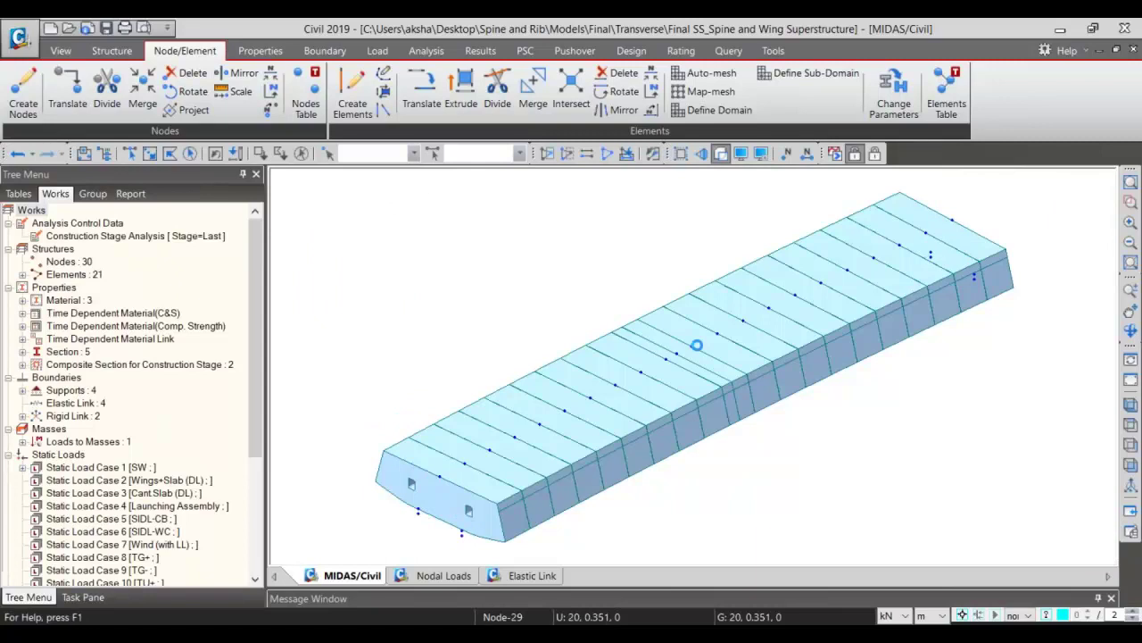
click(332, 185)
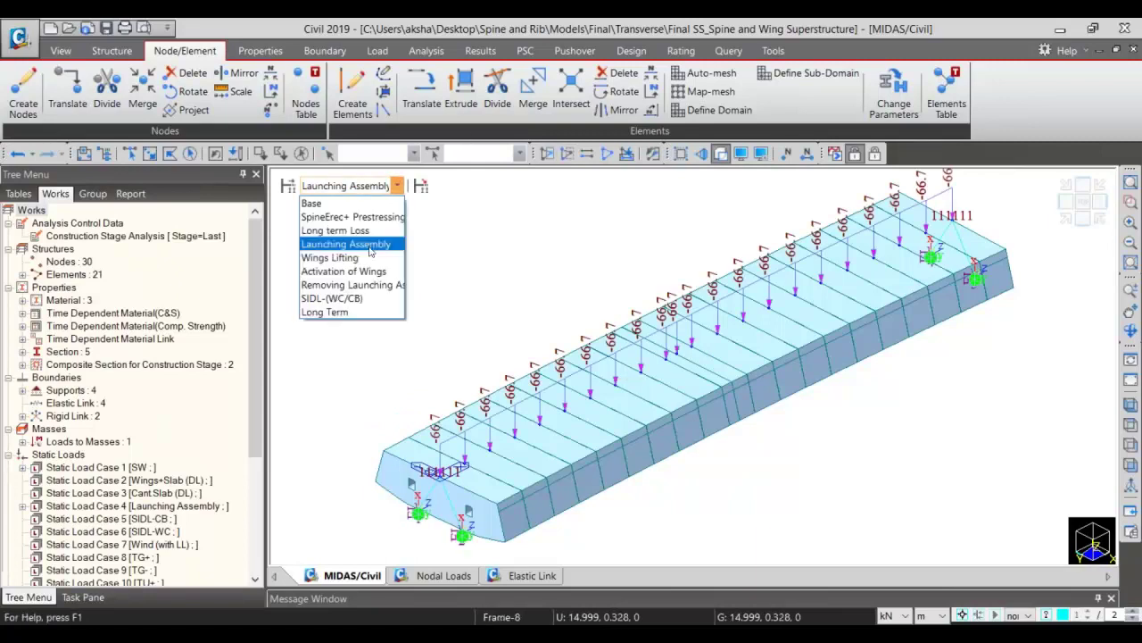
click(346, 256)
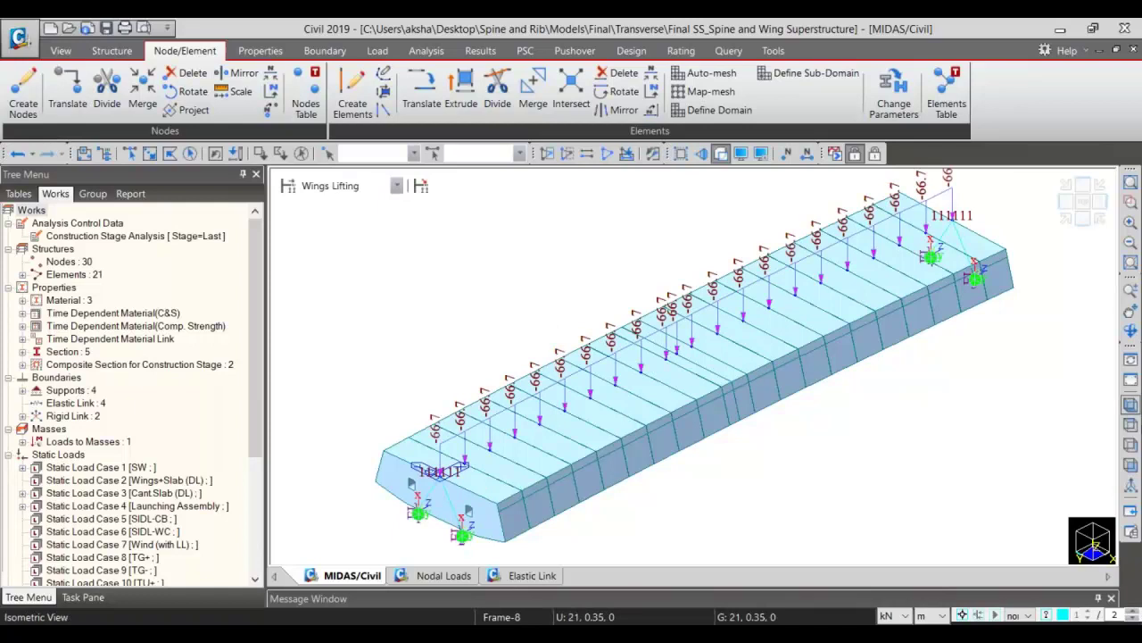
Display the model at the Removing Launching Assembly stage
click(323, 187)
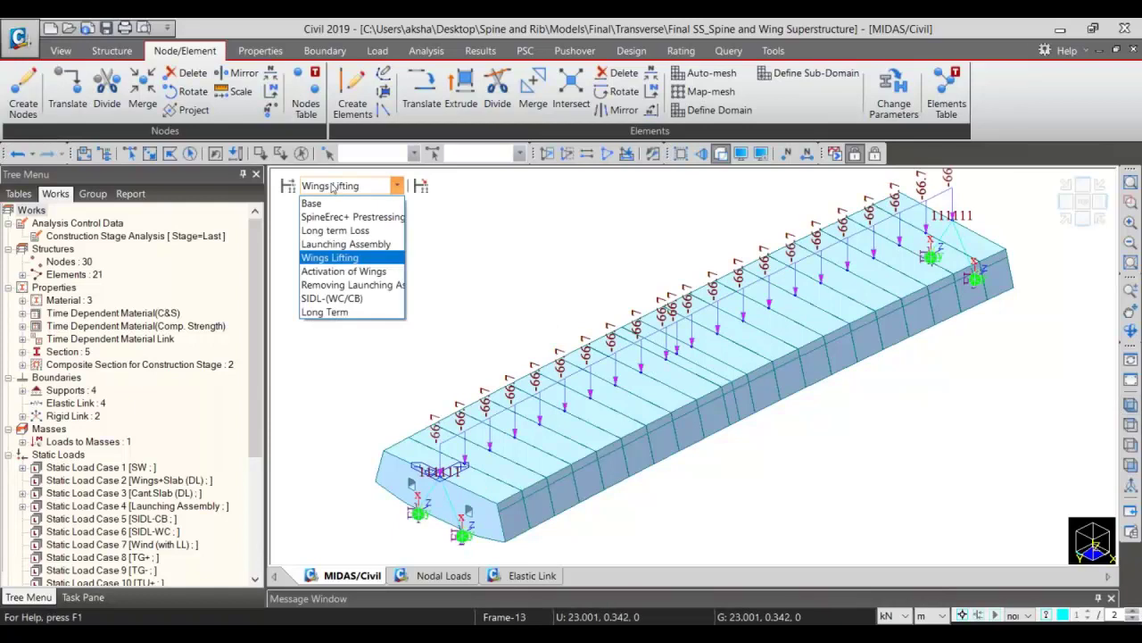
click(362, 284)
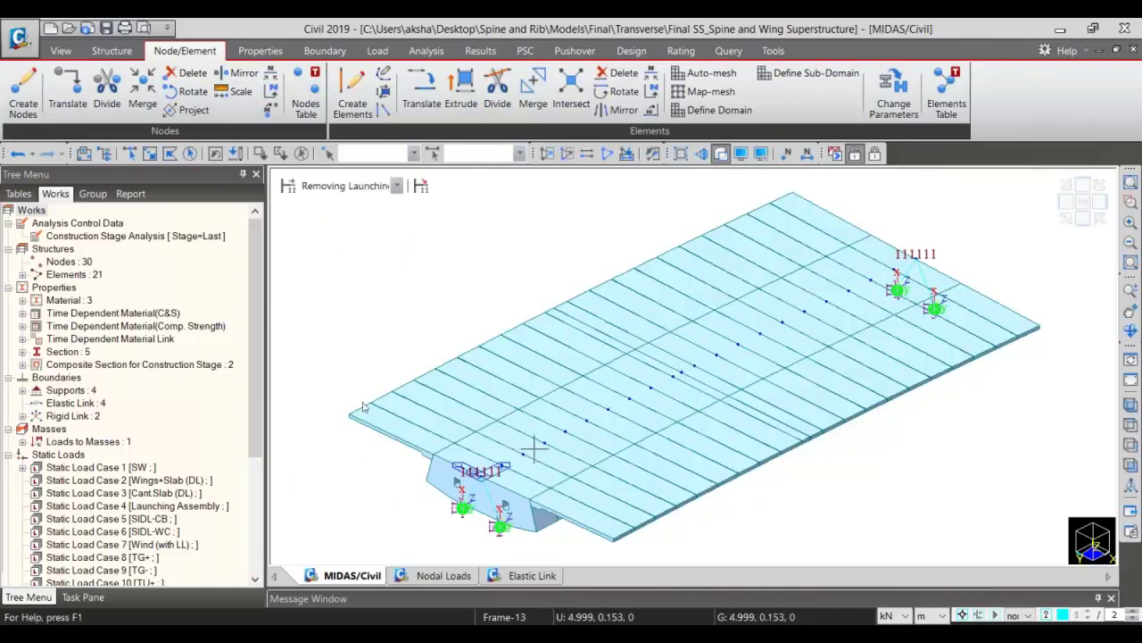
click(421, 186)
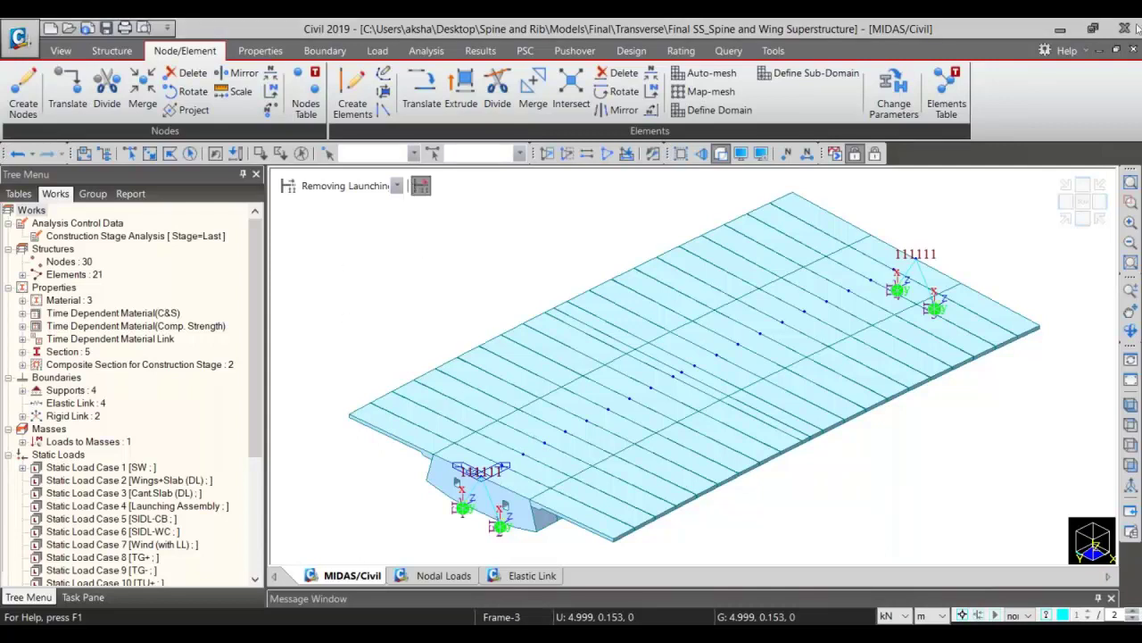
Review the construction sequence of the Internal Spine section in Composite Section for Construction Stage and leave it without modifying anything
double_click(140, 364)
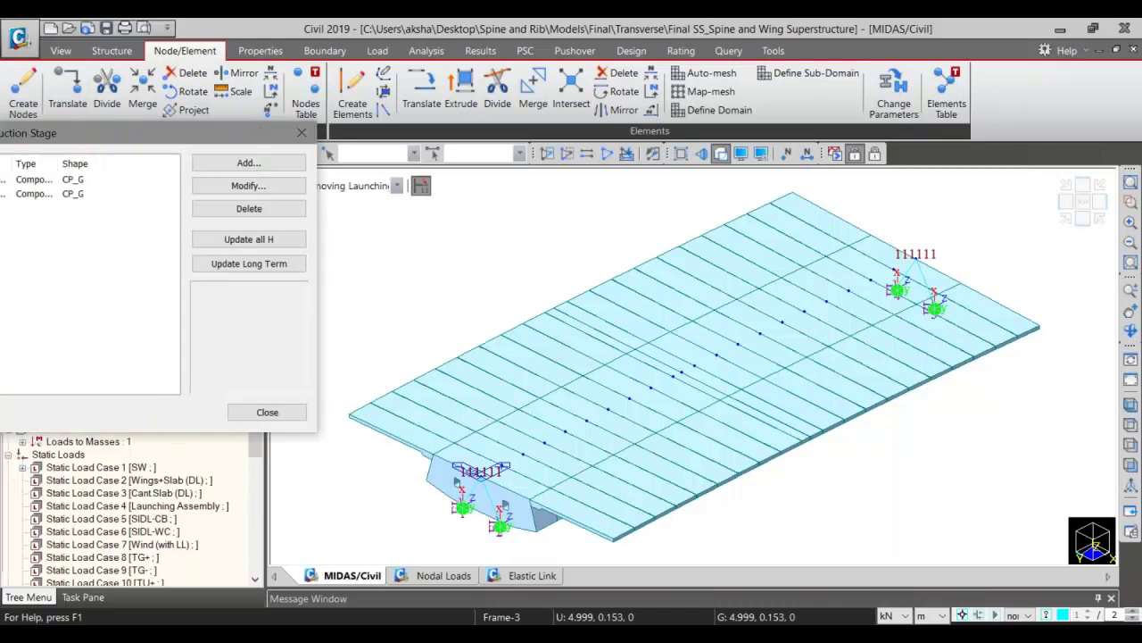
click(391, 204)
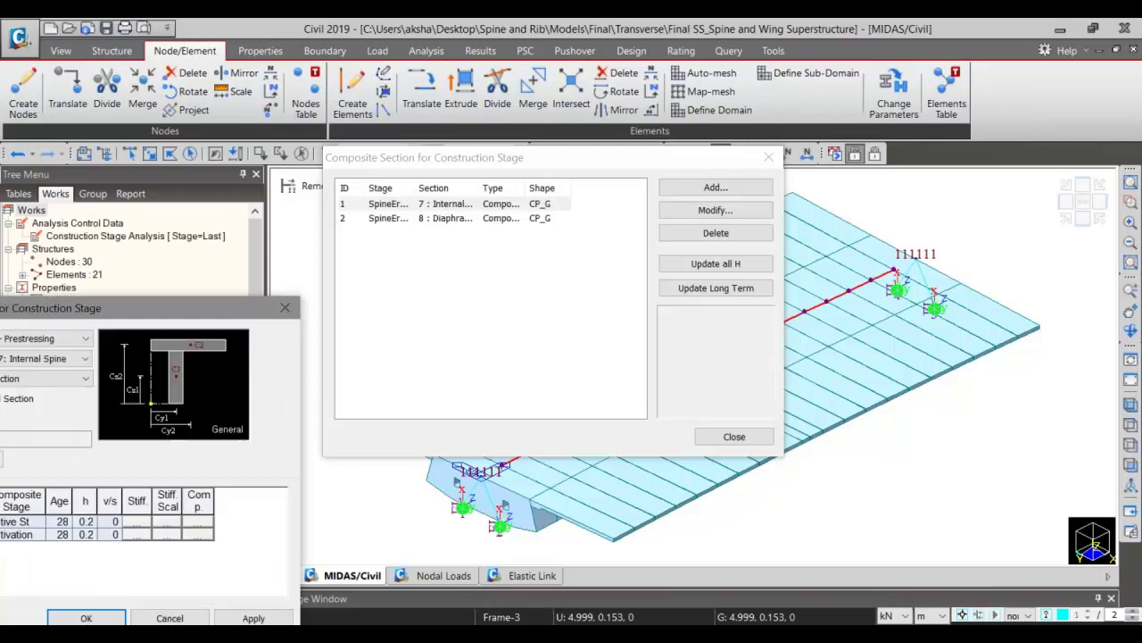
drag(57, 301, 725, 212)
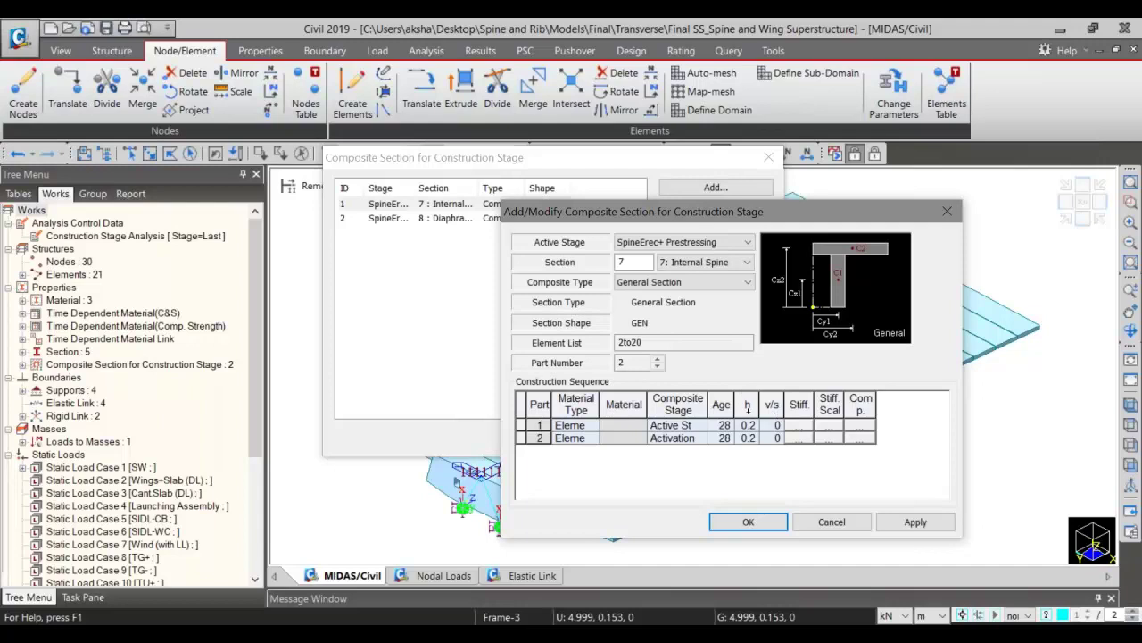
click(763, 526)
click(805, 417)
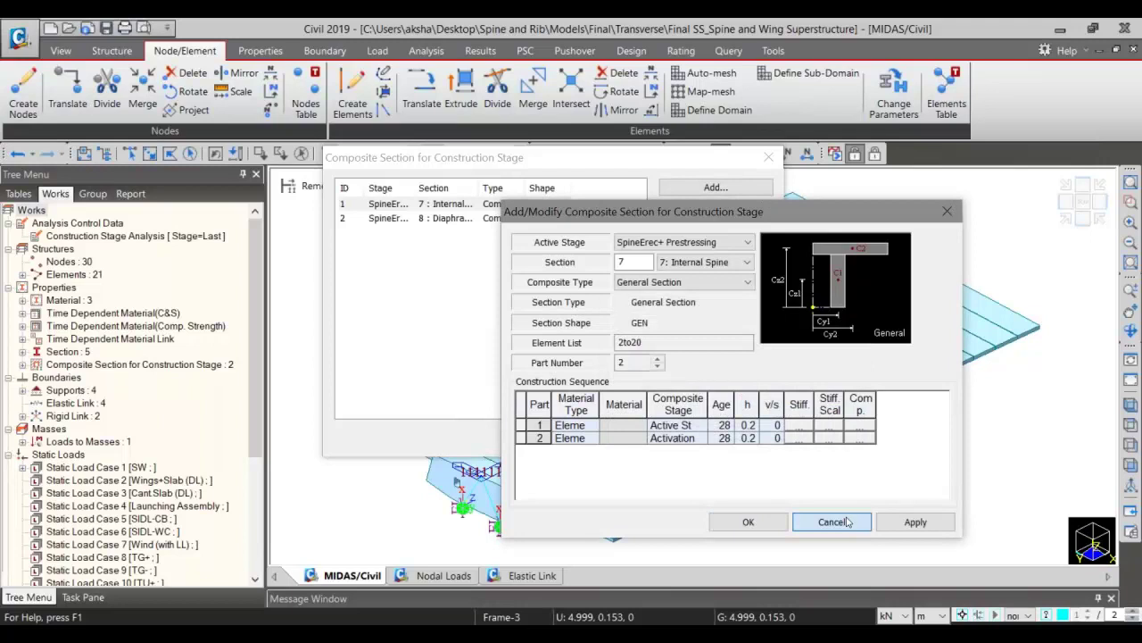
click(830, 522)
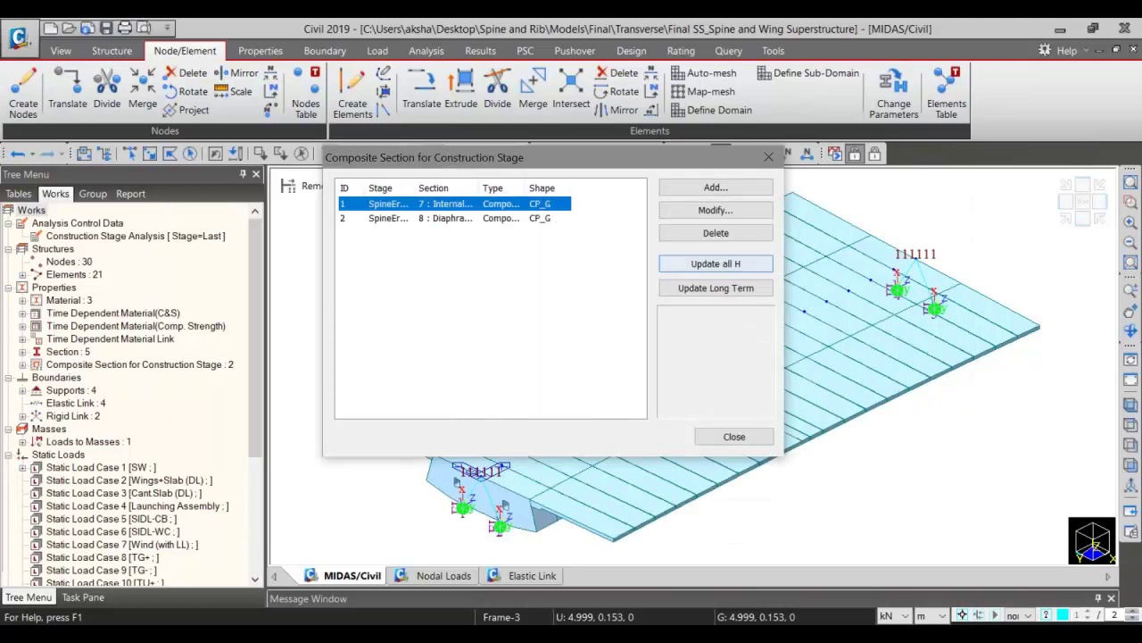
click(734, 438)
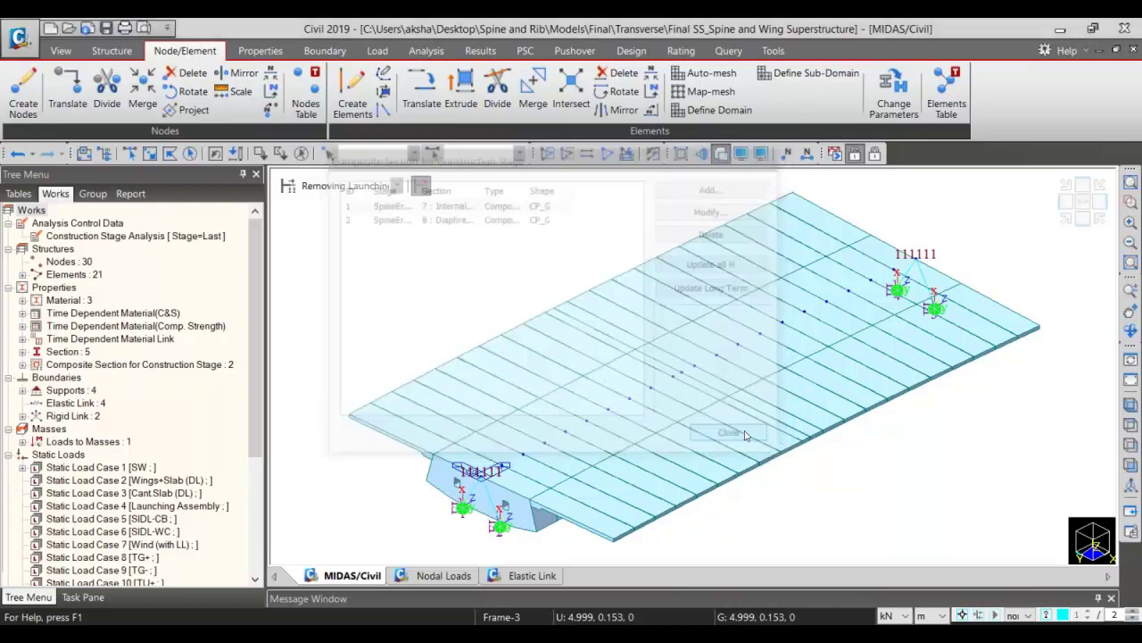
Show the model at the SIDL-(WC/CB) stage, return it to Base and bring the full list of static load cases into view
click(370, 187)
click(362, 299)
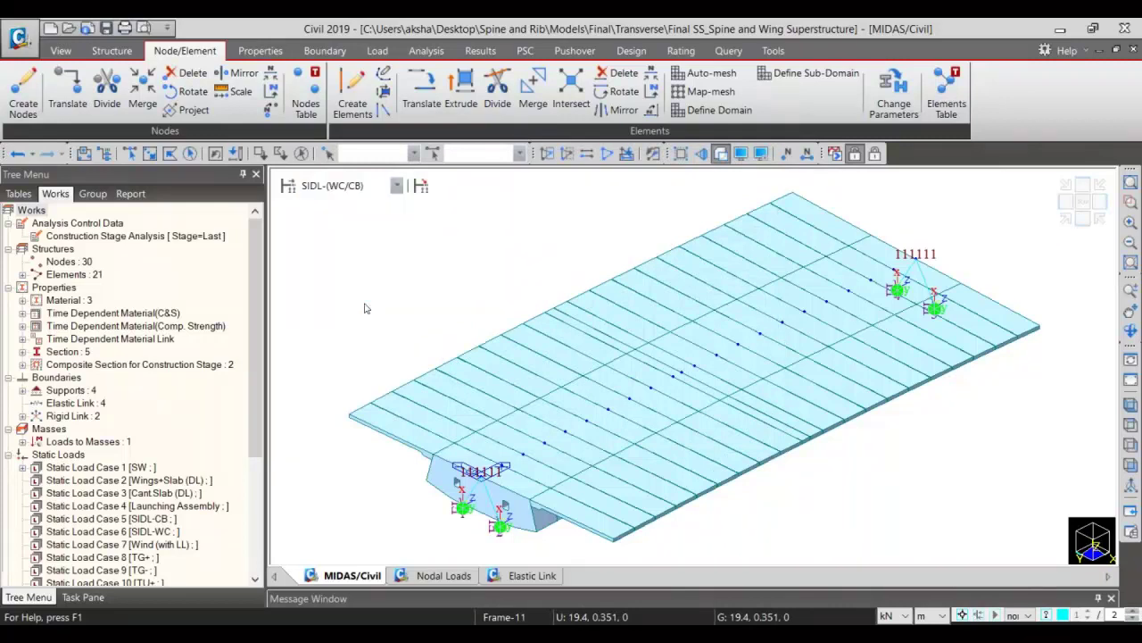
click(375, 182)
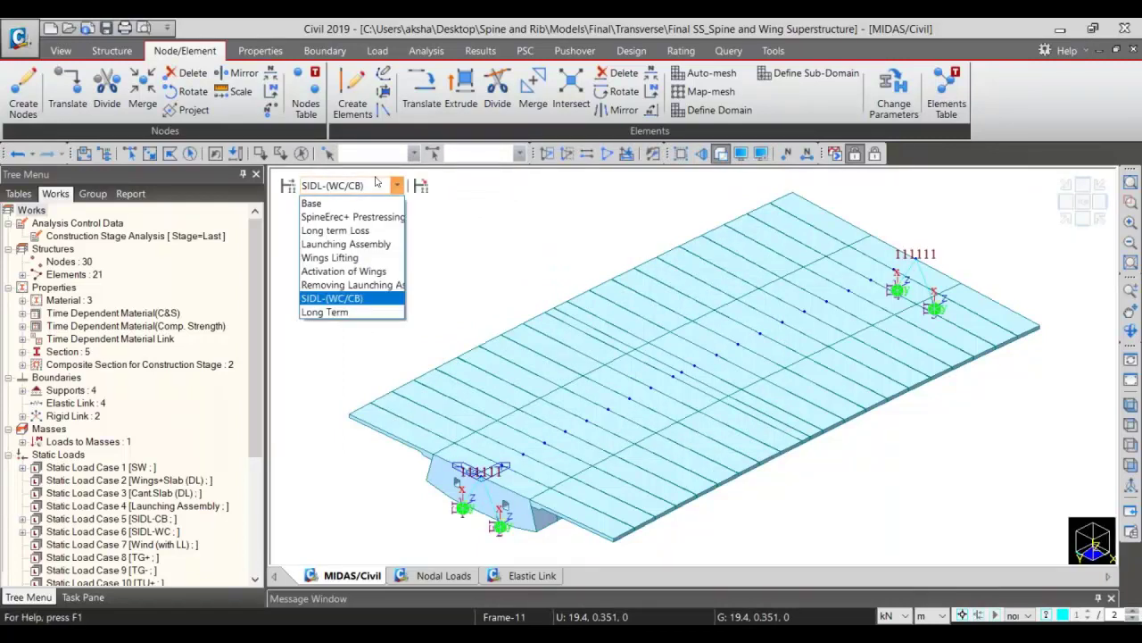
click(361, 204)
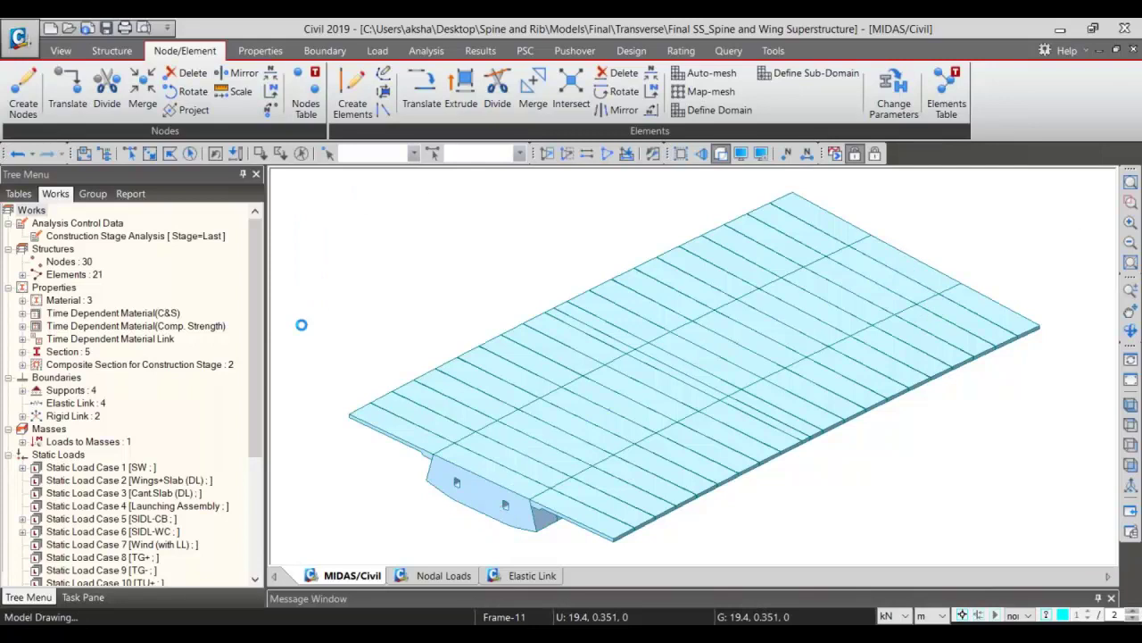
scroll(170, 279, down, 7)
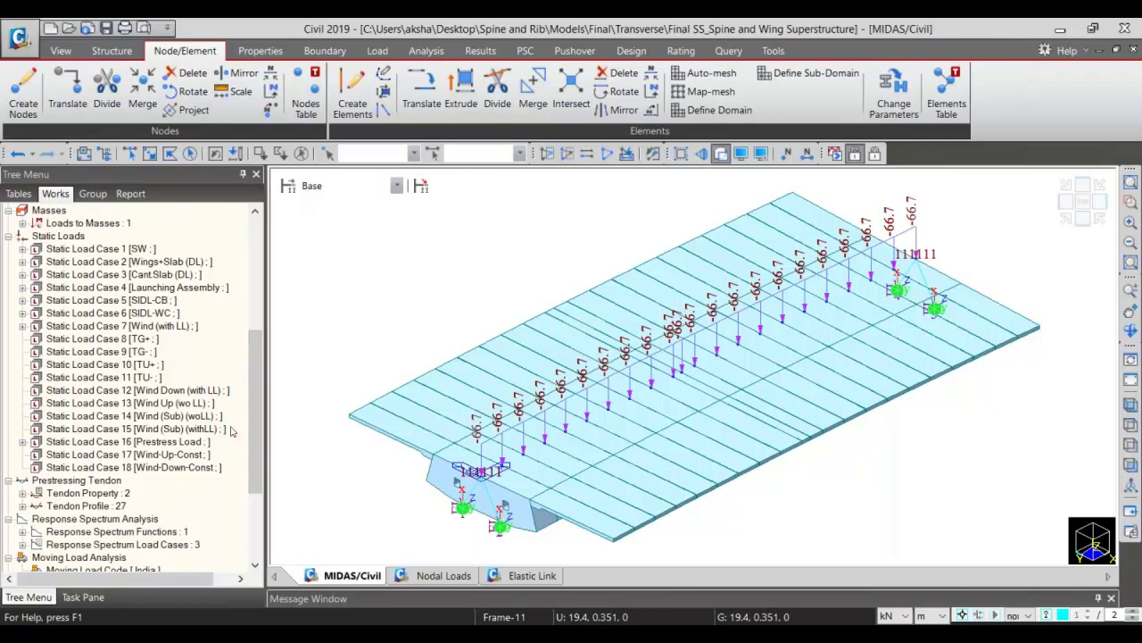
Review the definition of the 12T15 tendon property under Prestressing Tendon and leave it without modifying anything
drag(255, 437, 255, 482)
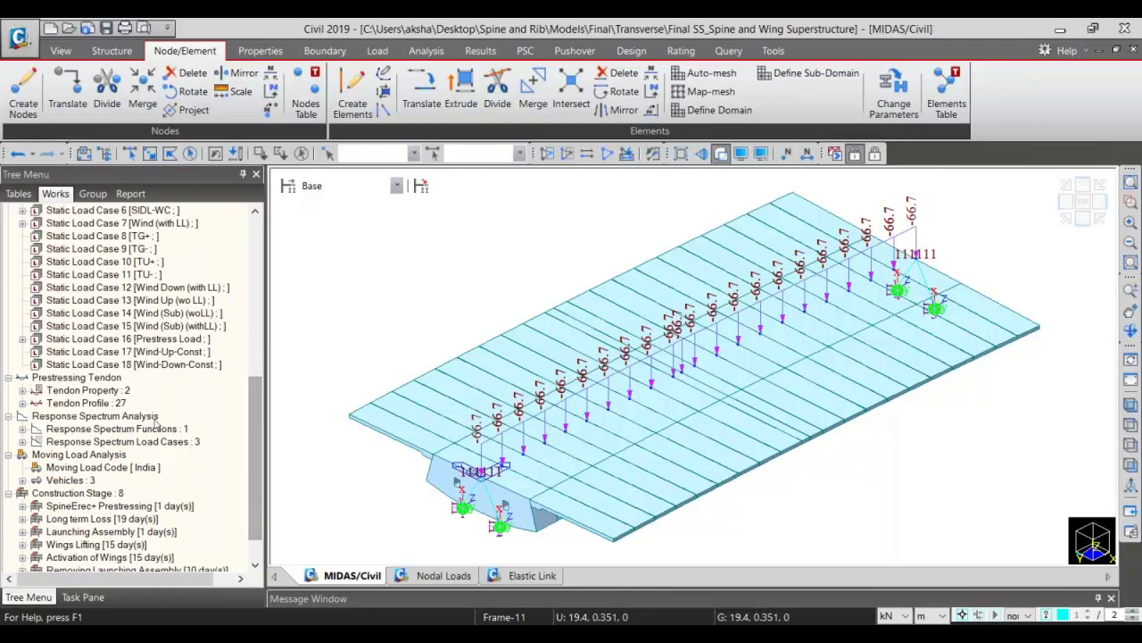
double_click(119, 393)
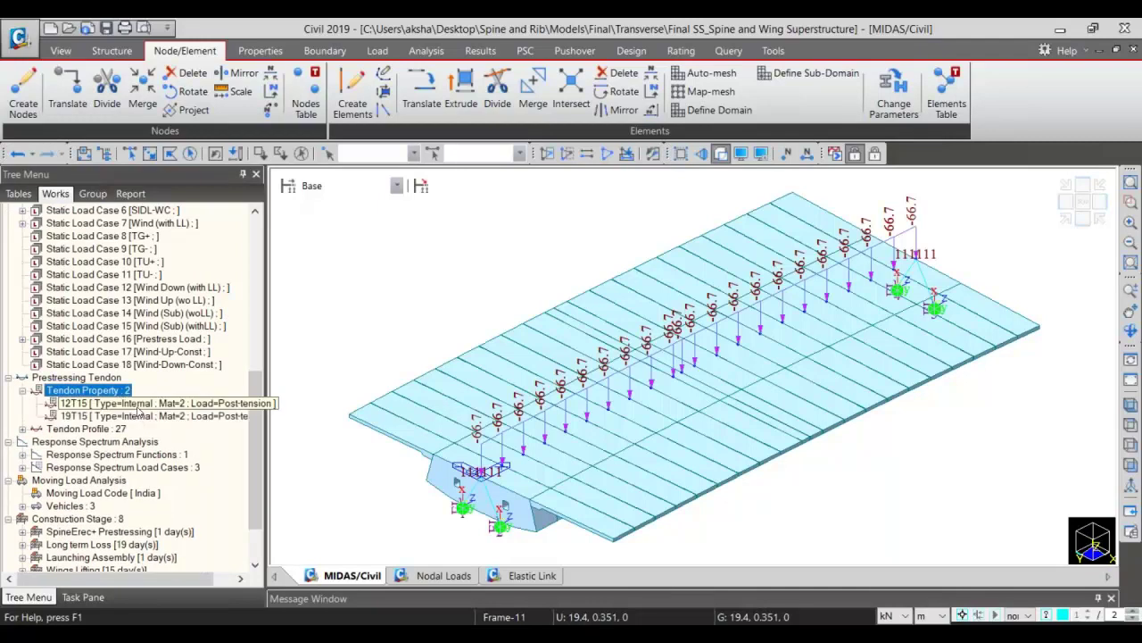
right_click(139, 406)
click(211, 442)
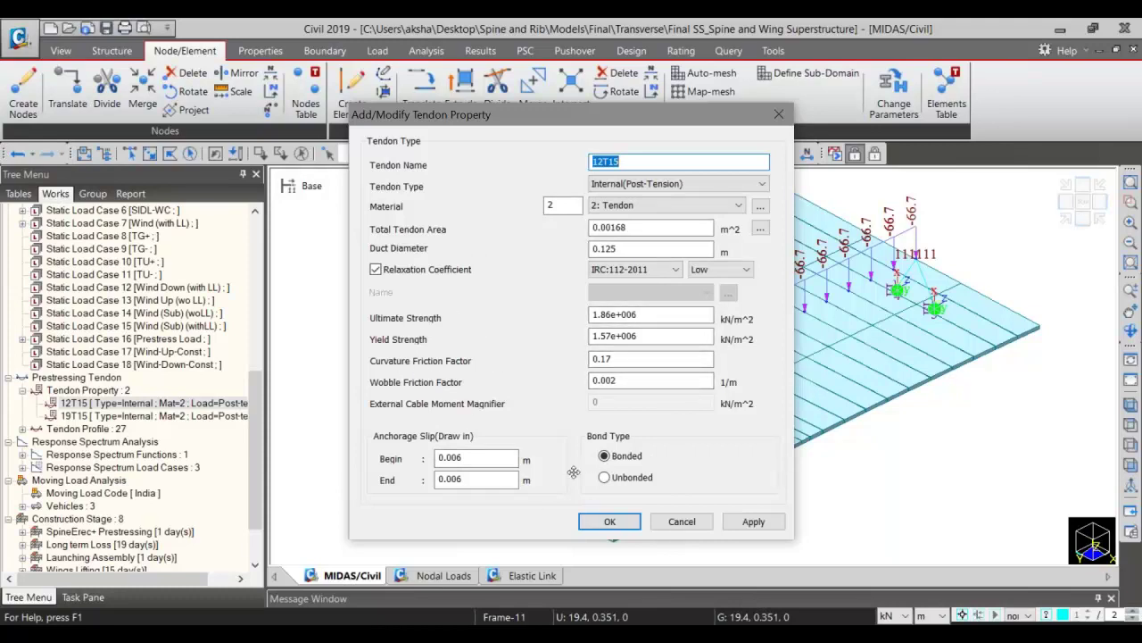
click(685, 526)
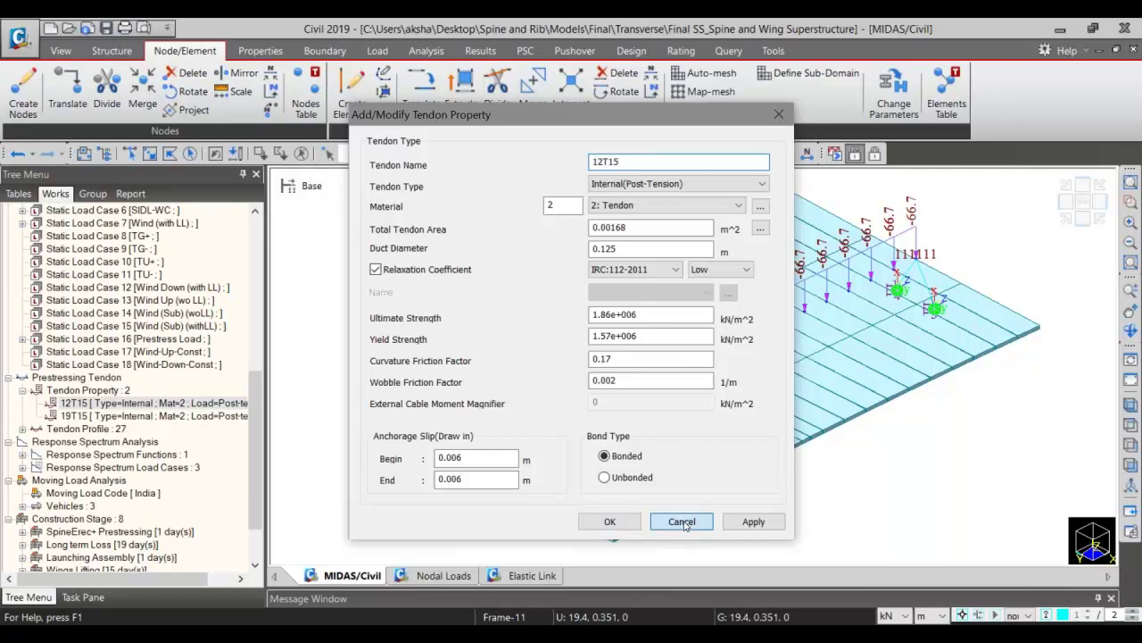
Display all the tendon profiles, from C1 to C9_R, on the model
double_click(89, 429)
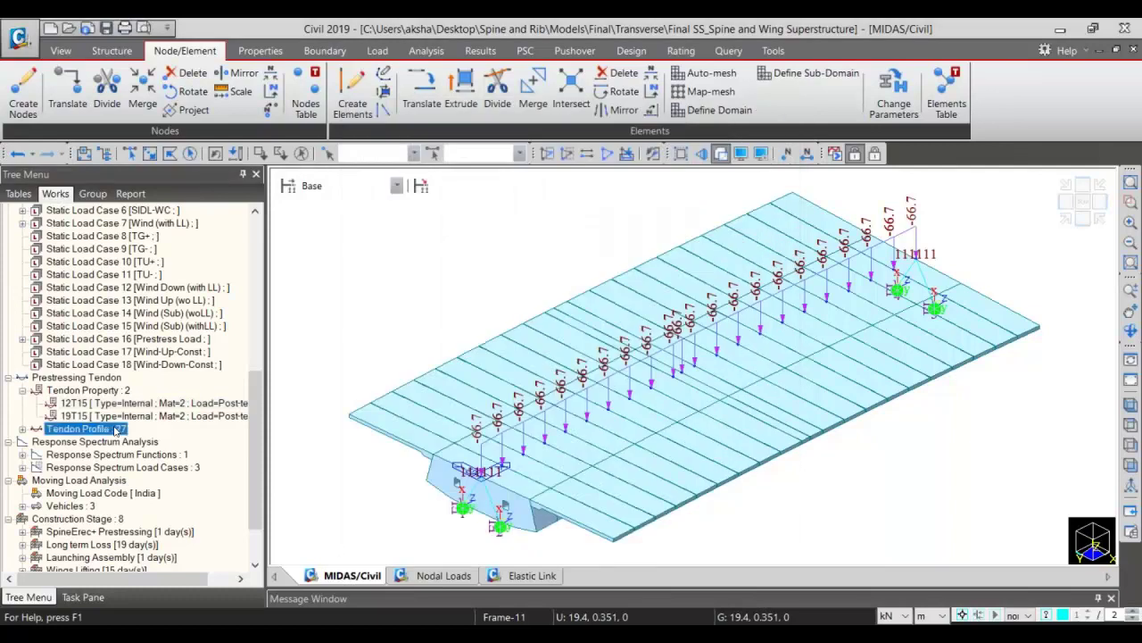
click(170, 224)
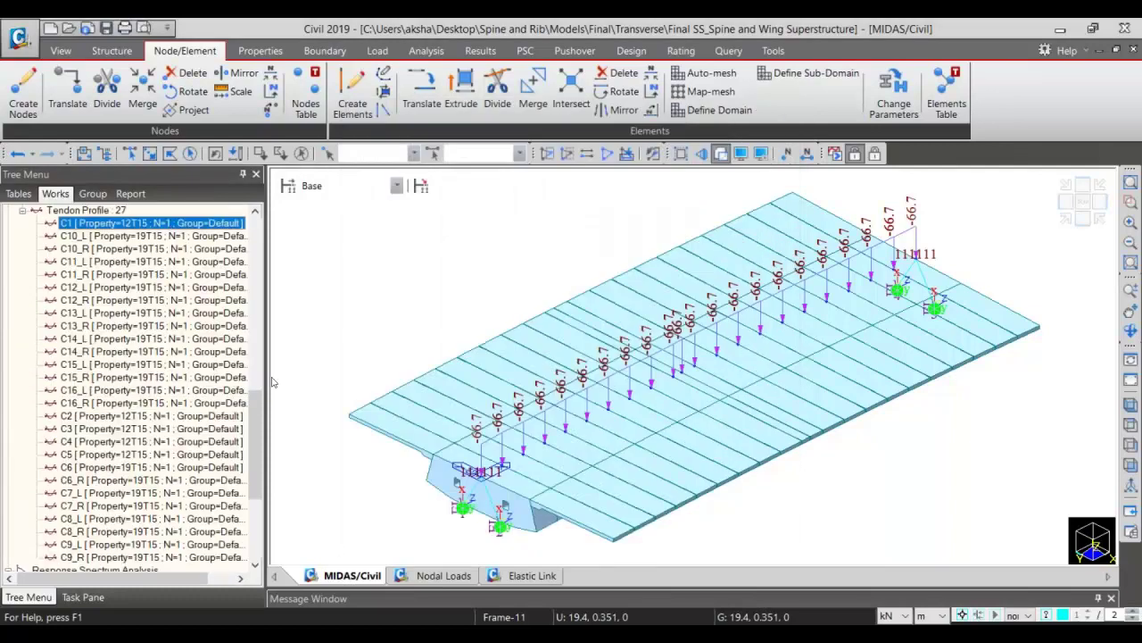
scroll(248, 415, down, 2)
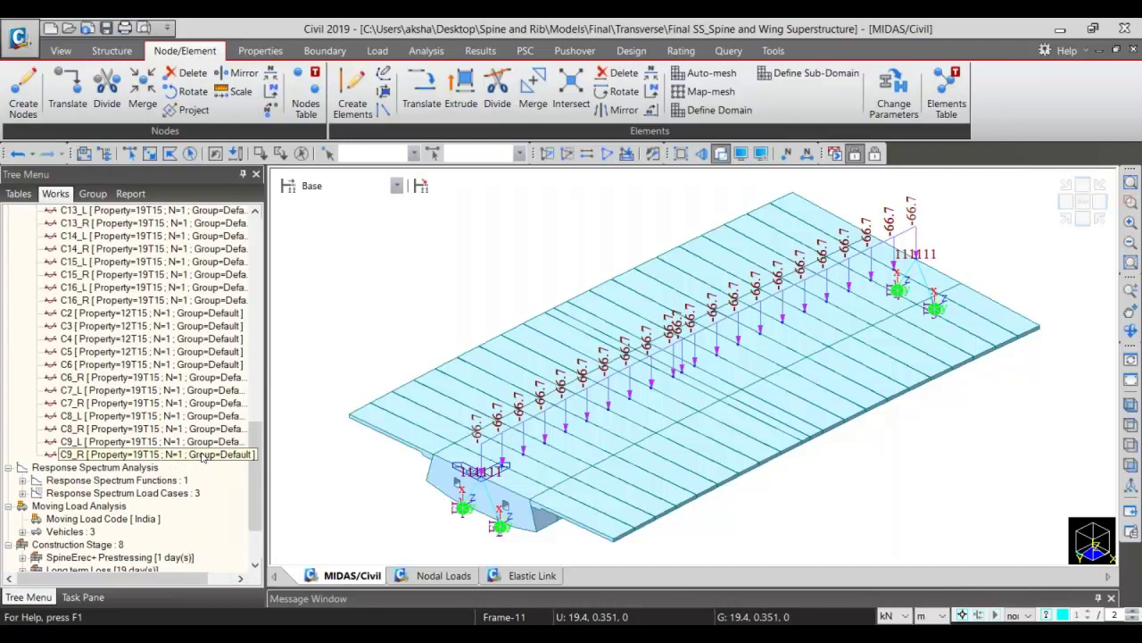
shift+click(204, 455)
right_click(203, 455)
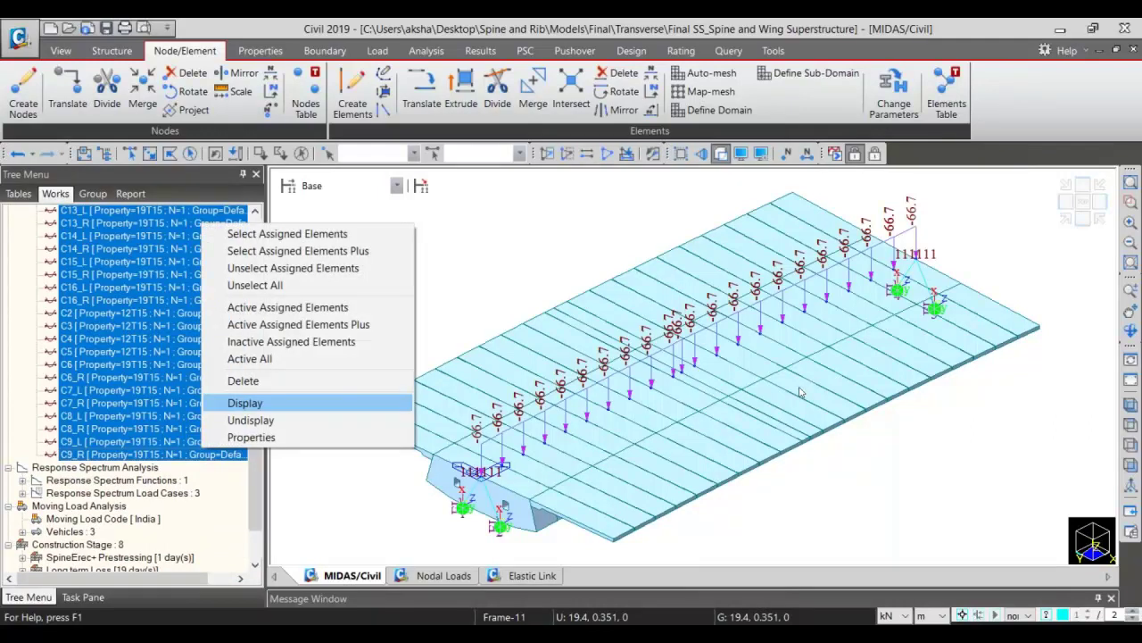
key(Return)
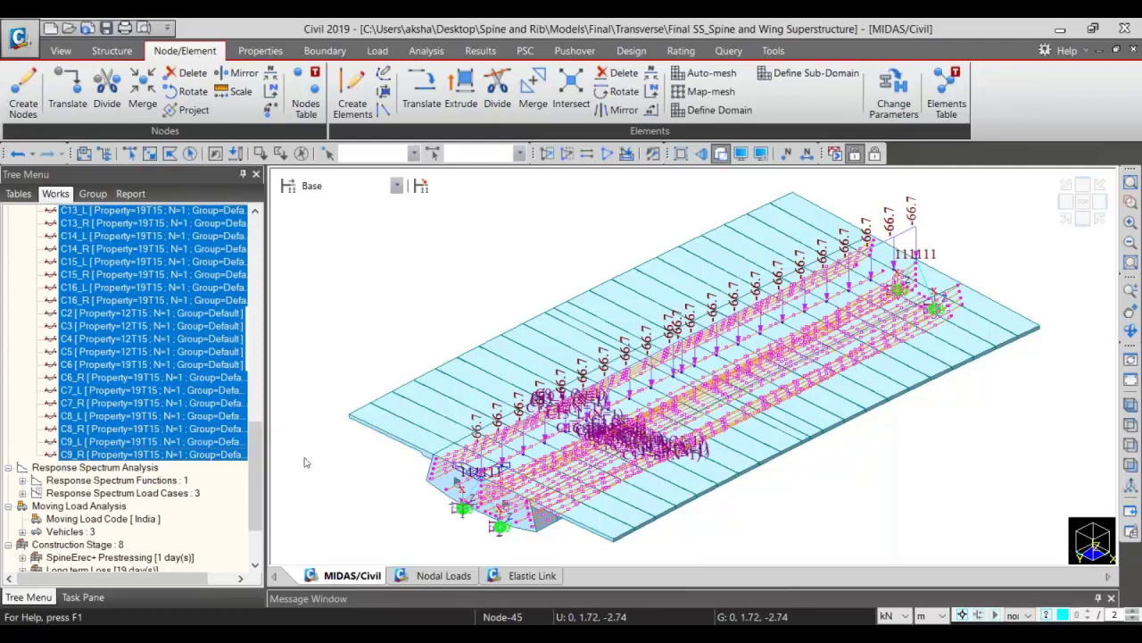
scroll(260, 459, up, 1)
scroll(259, 459, up, 9)
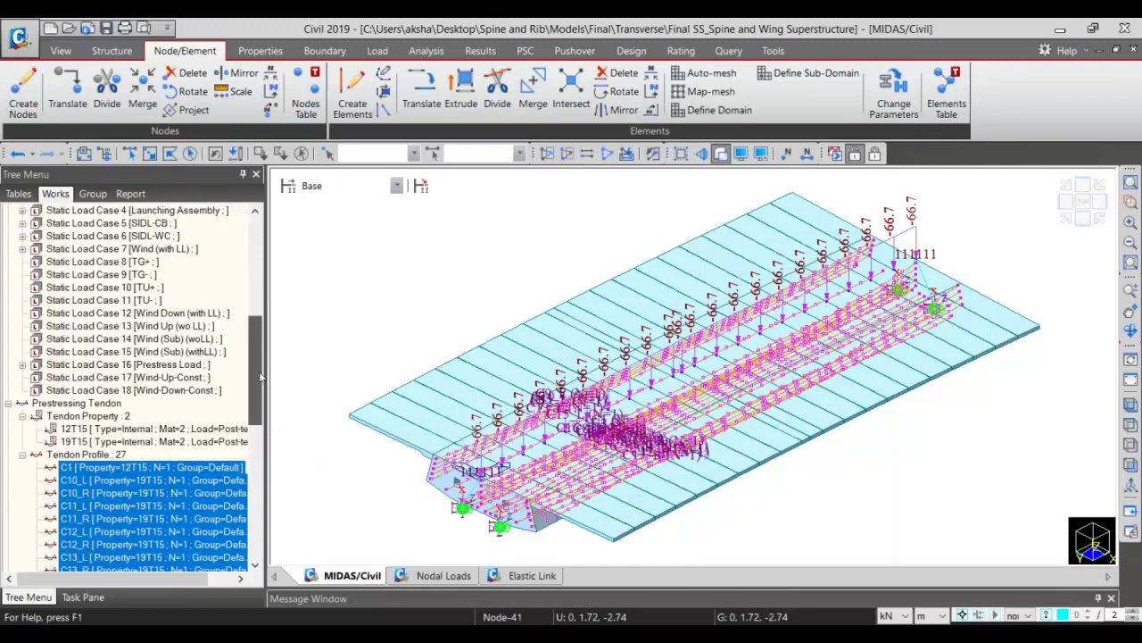
right_click(119, 454)
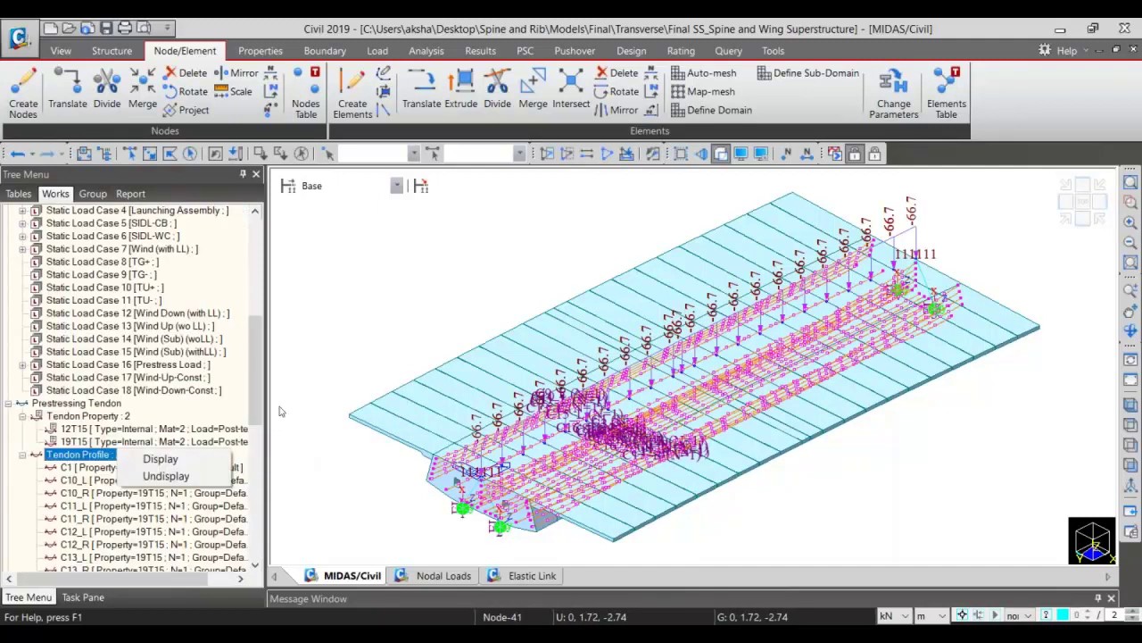
click(598, 136)
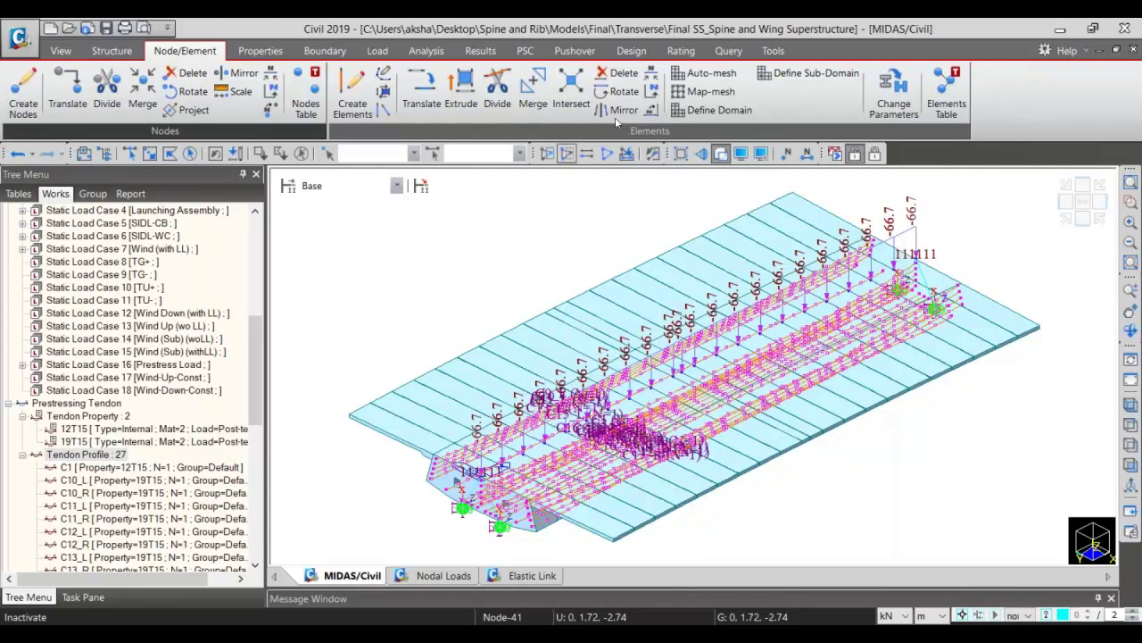
Open the Tendon Prestress Loads table and inspect the load group choices for tendon C13_L without changing its assignment
click(377, 50)
click(53, 91)
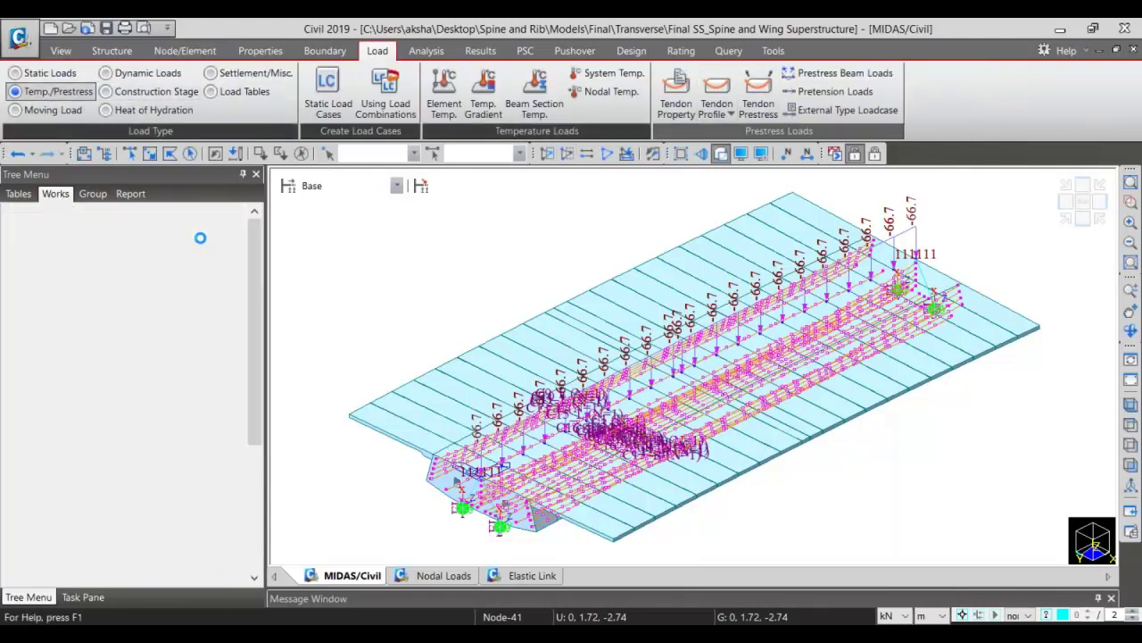
click(169, 222)
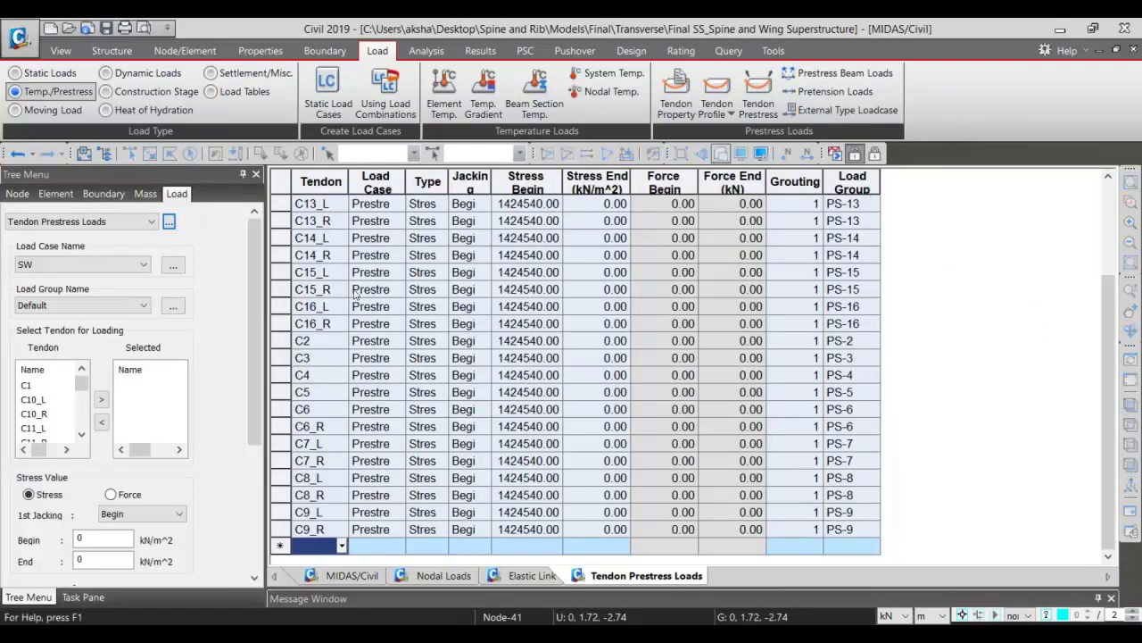
click(879, 204)
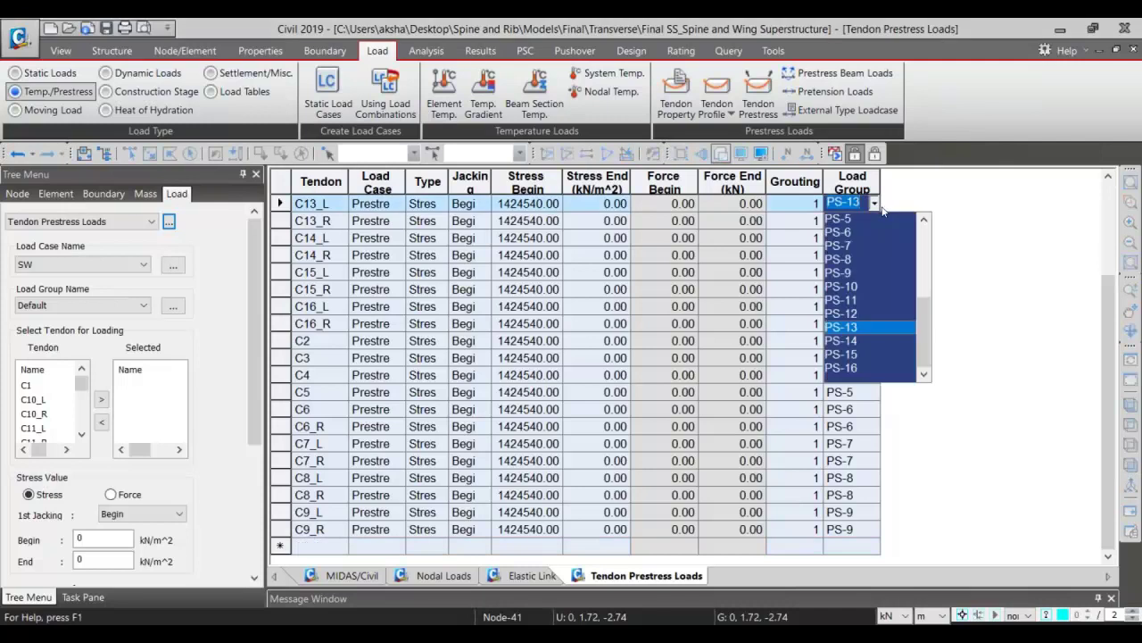
click(1059, 229)
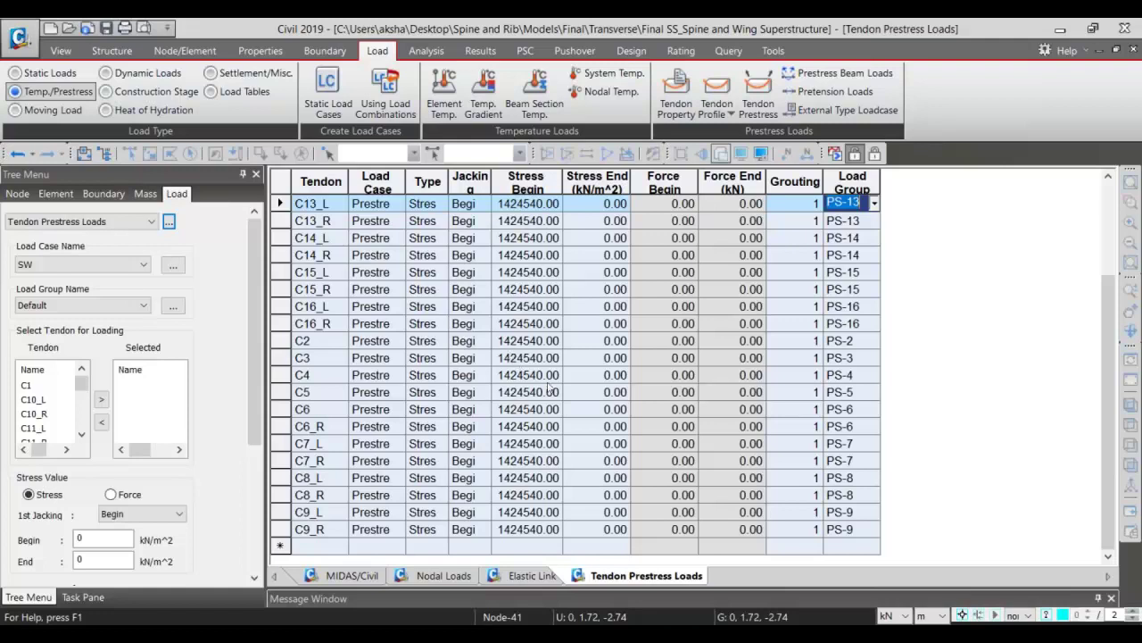
Return to the model view and close the Tendon Prestress Loads settings
click(348, 575)
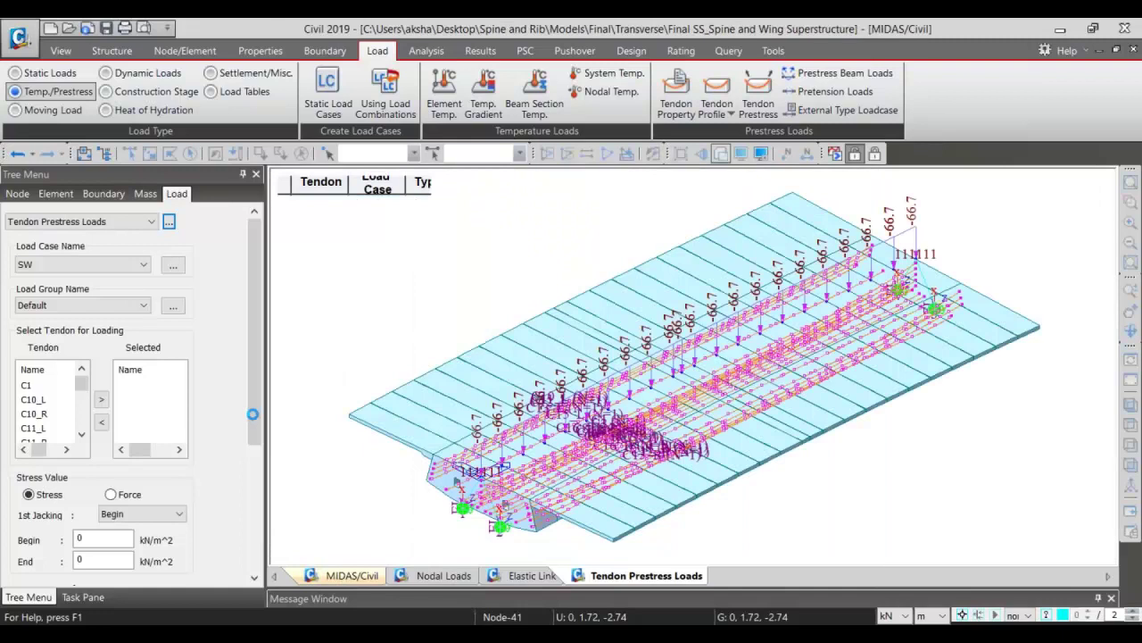
drag(253, 416, 258, 472)
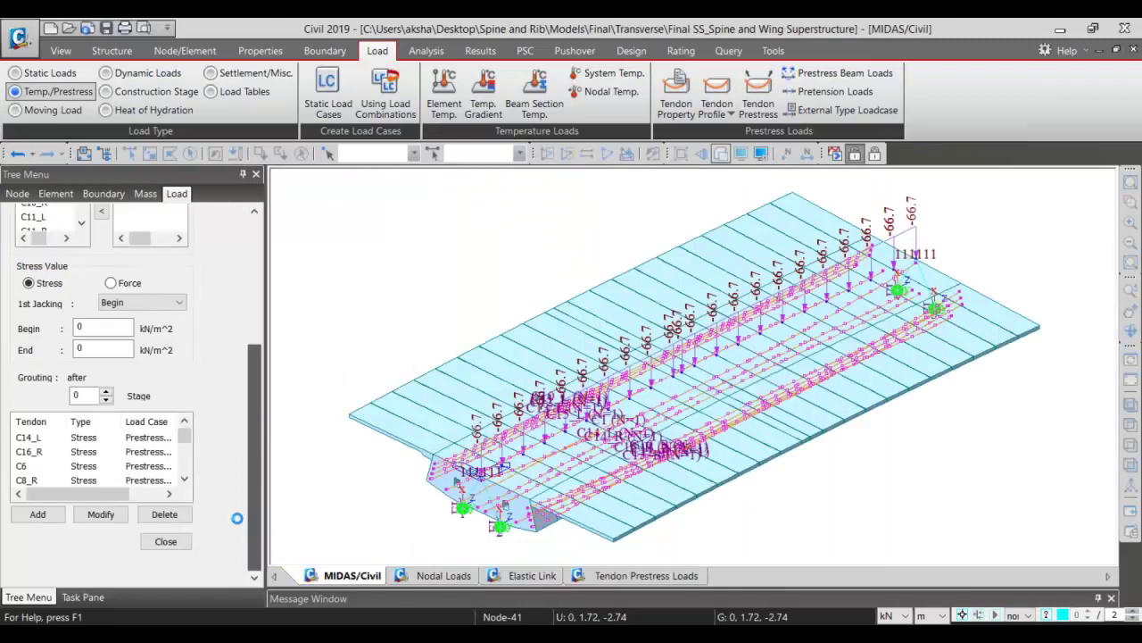
click(165, 541)
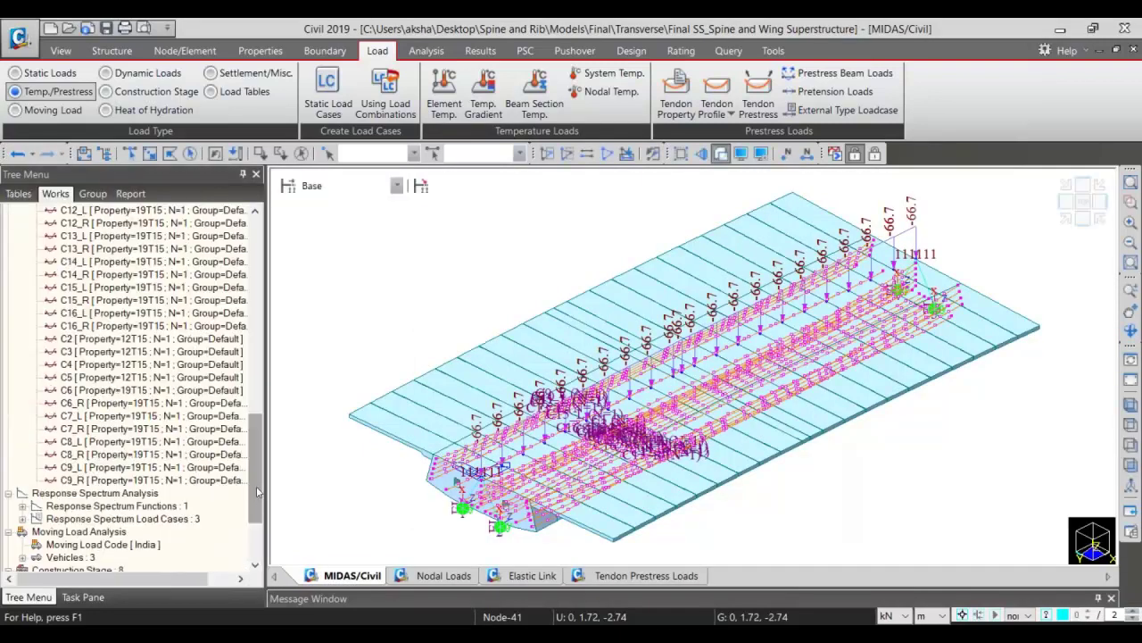
Hide the tendon profiles from the model display, using tendon C16_R in the Tendon Profile list
mouse_move(257, 491)
mouse_down()
mouse_move(258, 515)
mouse_move(259, 469)
mouse_up()
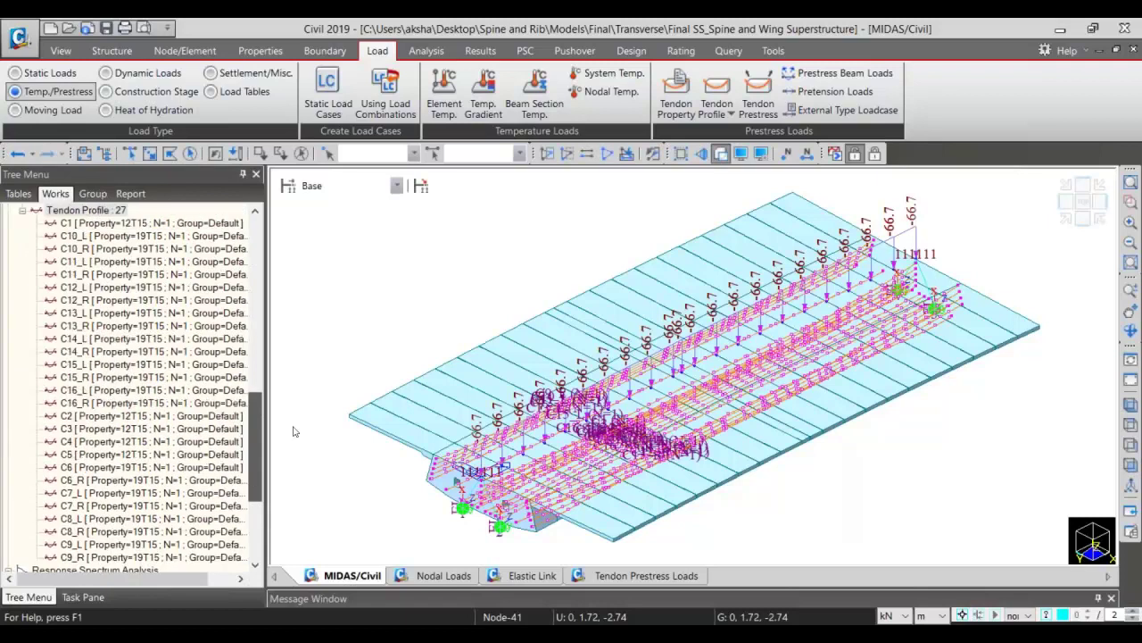
scroll(134, 312, up, 4)
scroll(98, 250, down, 4)
click(89, 237)
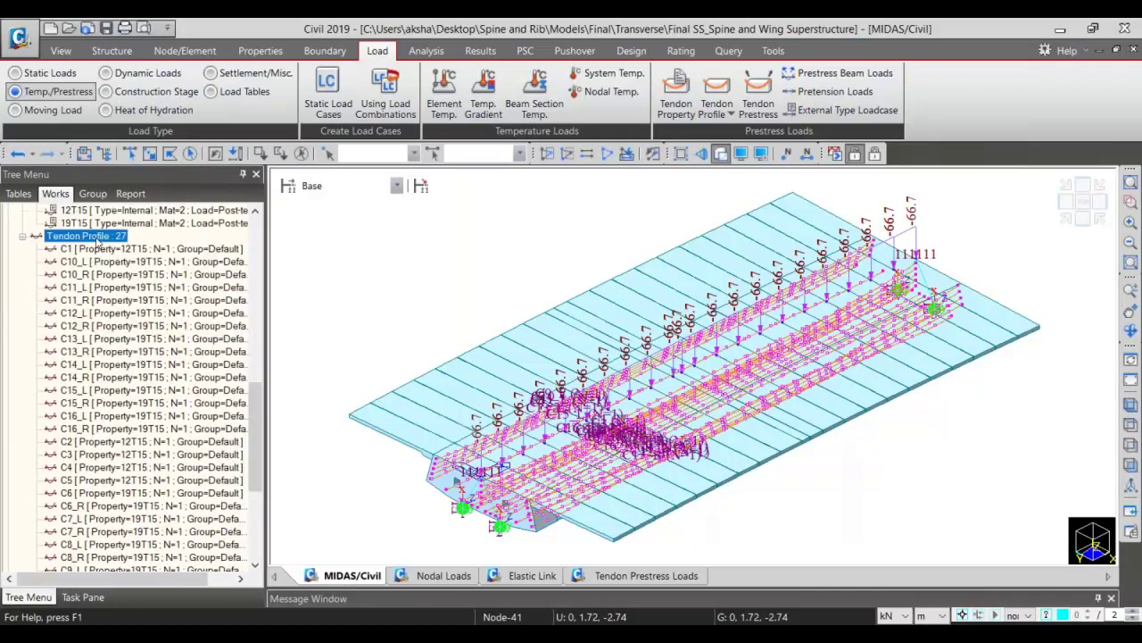
double_click(94, 239)
double_click(115, 364)
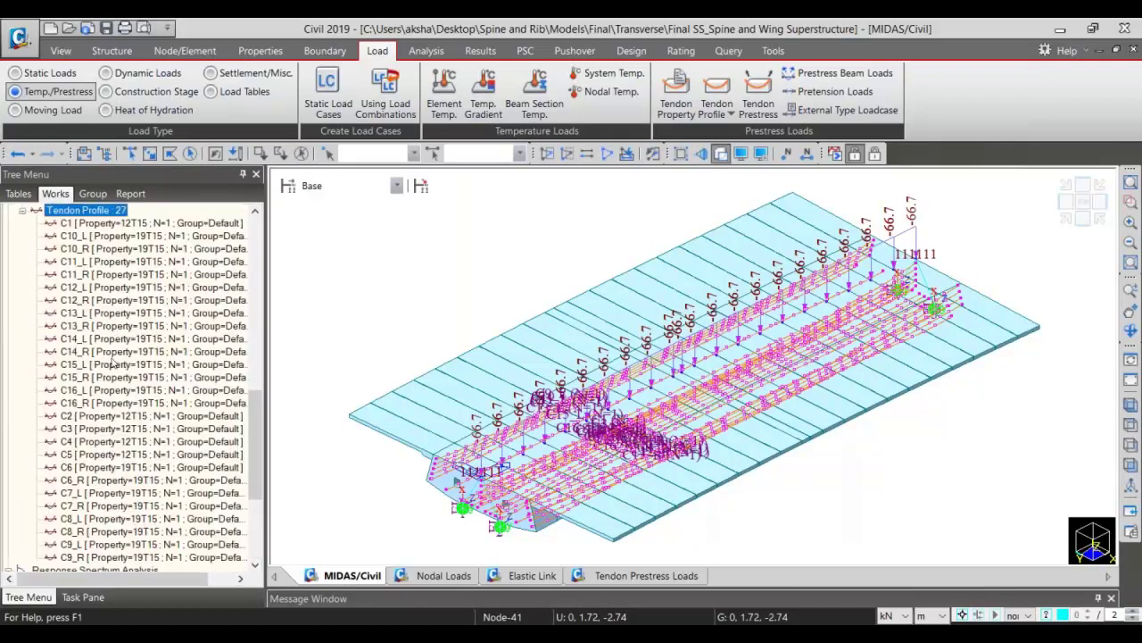
right_click(165, 404)
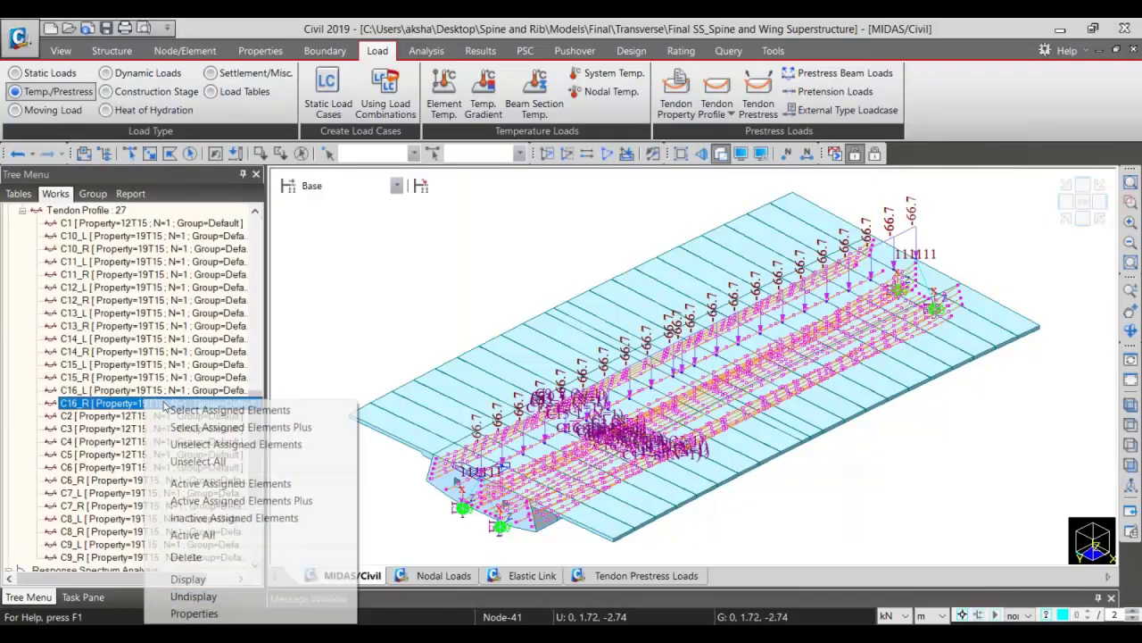
click(231, 602)
Expand the moving load vehicles and look over the Class 70R, Class A and SV Vehicle entries
scroll(116, 473, down, 5)
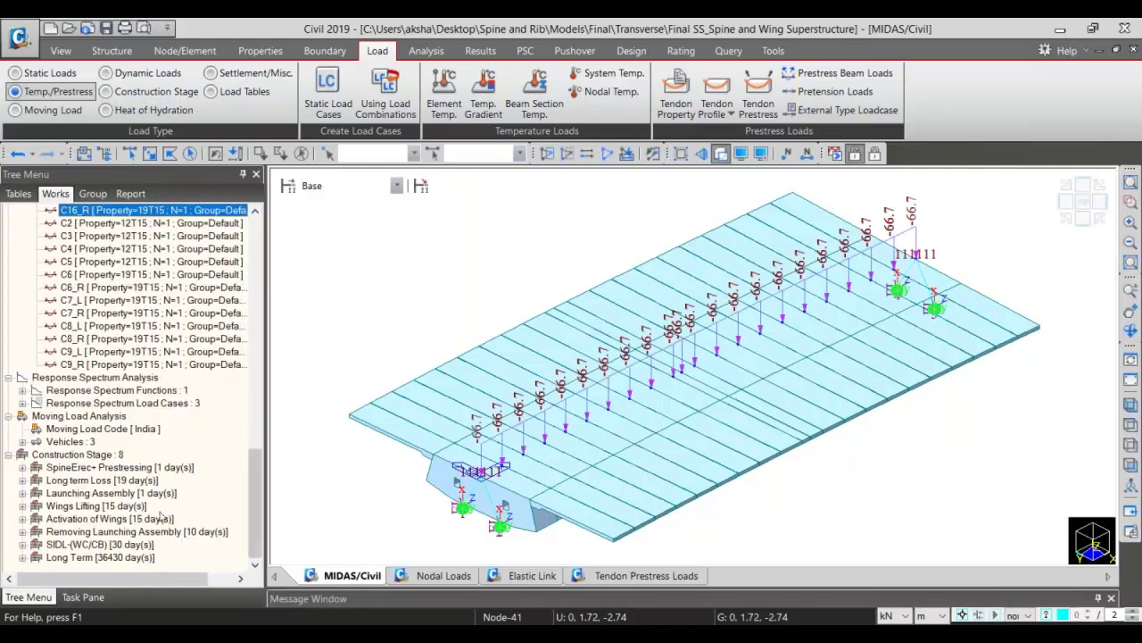
double_click(92, 442)
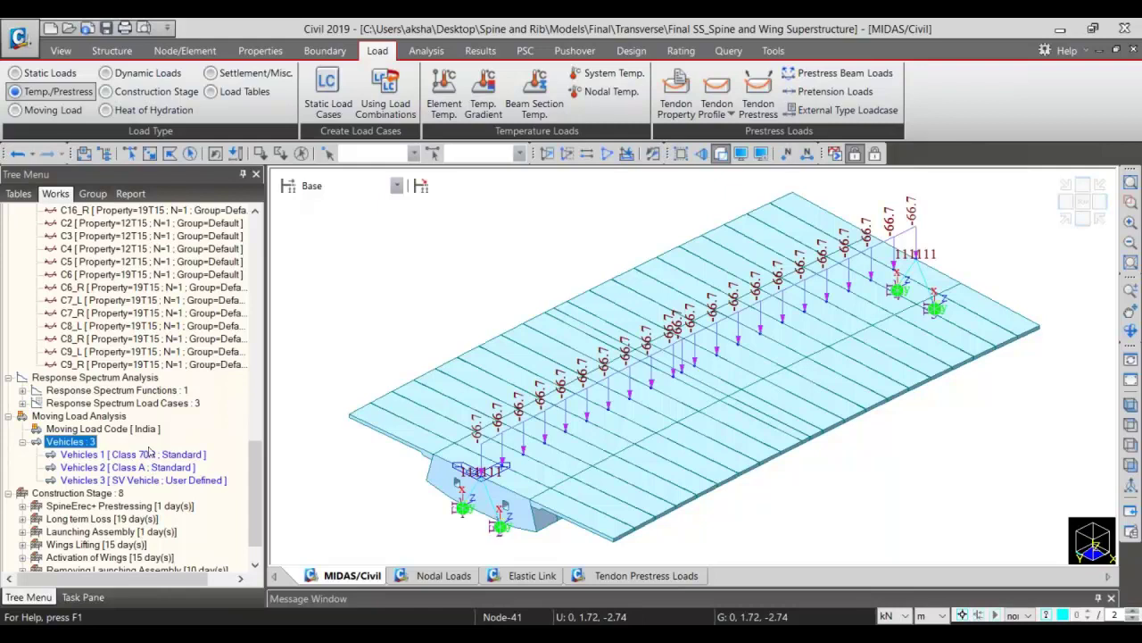
click(150, 454)
click(151, 467)
click(157, 480)
click(149, 456)
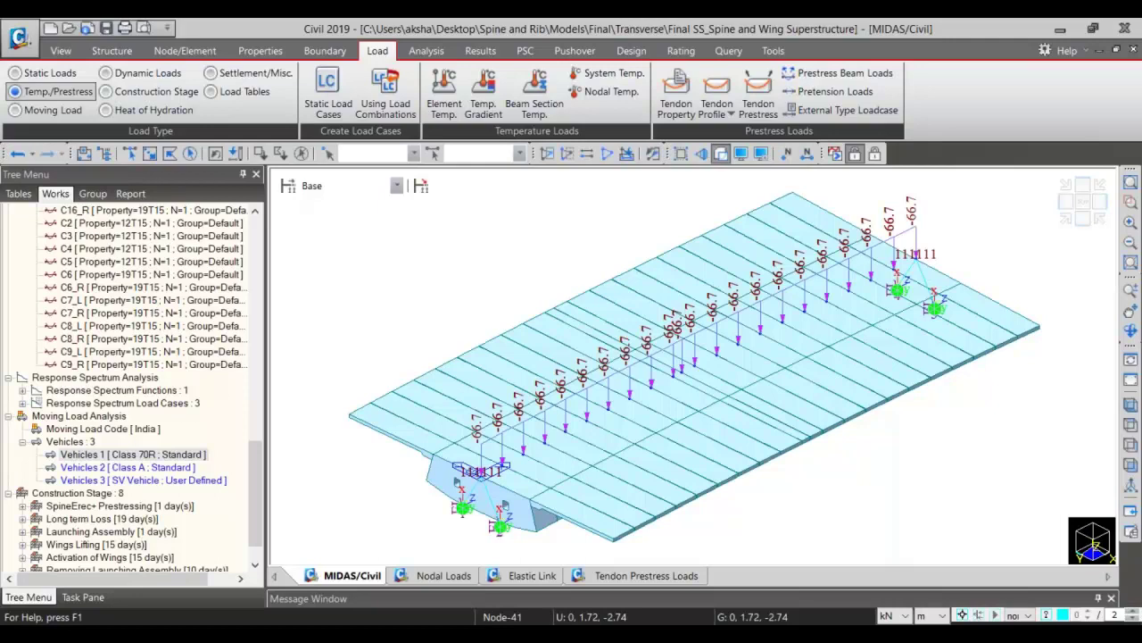
Switch to the Final SS_Spine and Wing Superstructure w_o construction model and expand its moving load cases
key(alt+Tab)
key(alt+Tab)
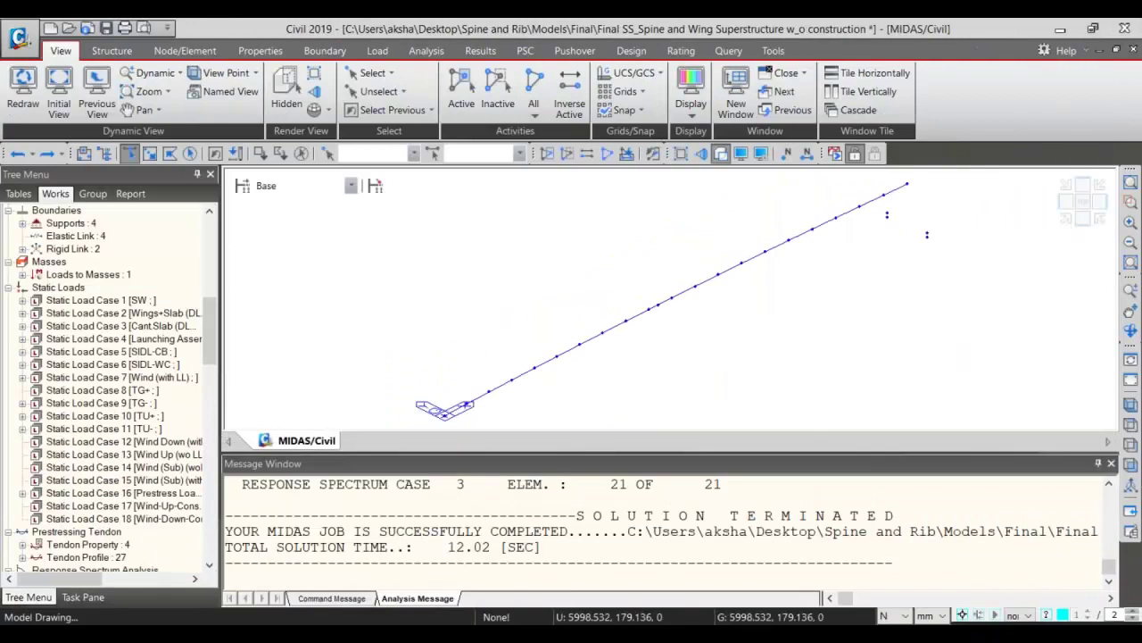
scroll(107, 306, down, 10)
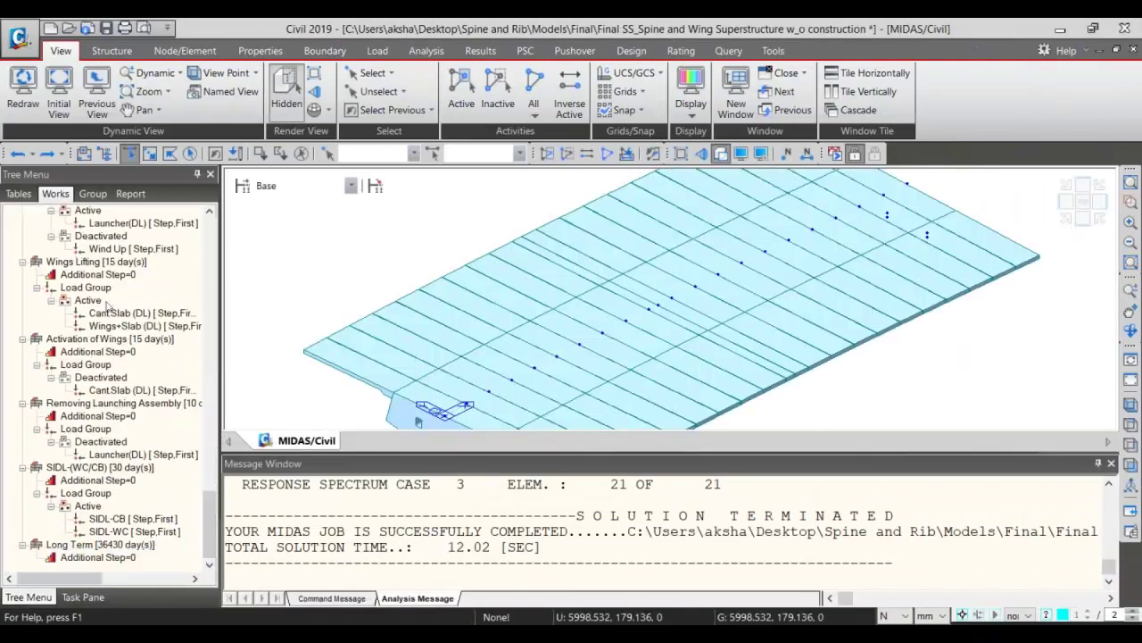
scroll(141, 360, up, 1)
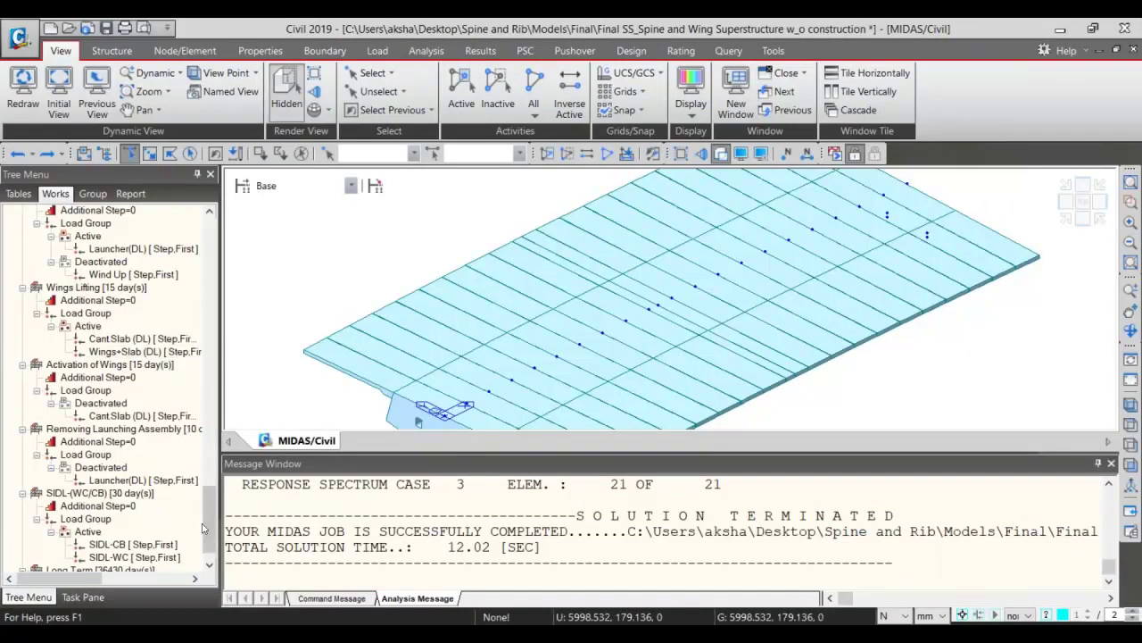
drag(210, 518, 108, 408)
double_click(108, 409)
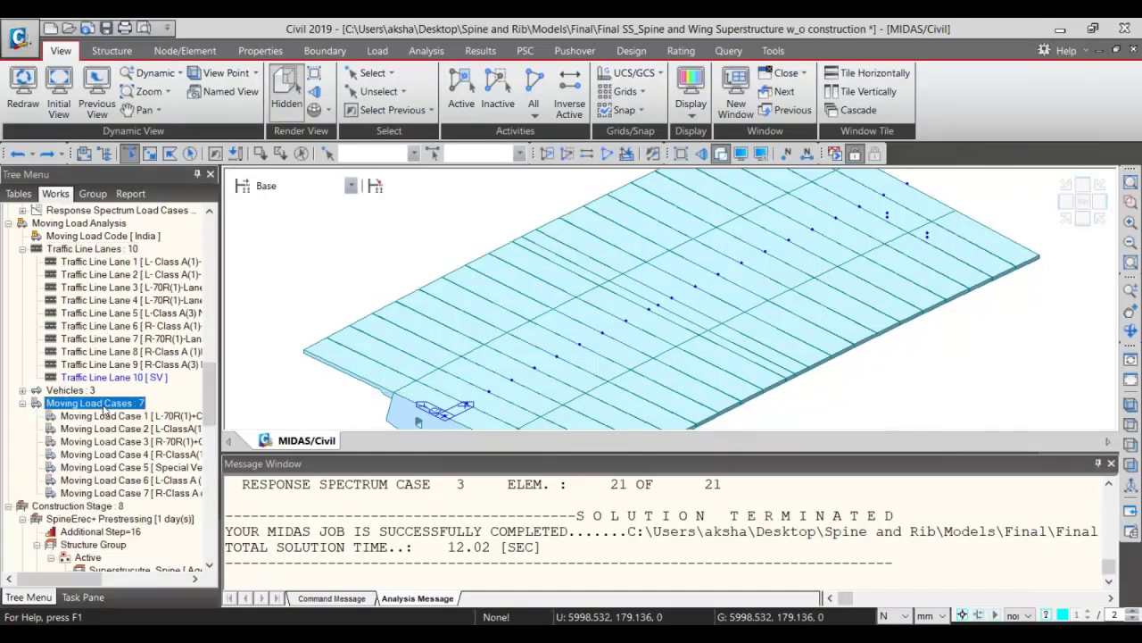
Expand the vehicles list, review the standard vehicular load definition of Class 70R and close it without changes
click(81, 392)
double_click(80, 391)
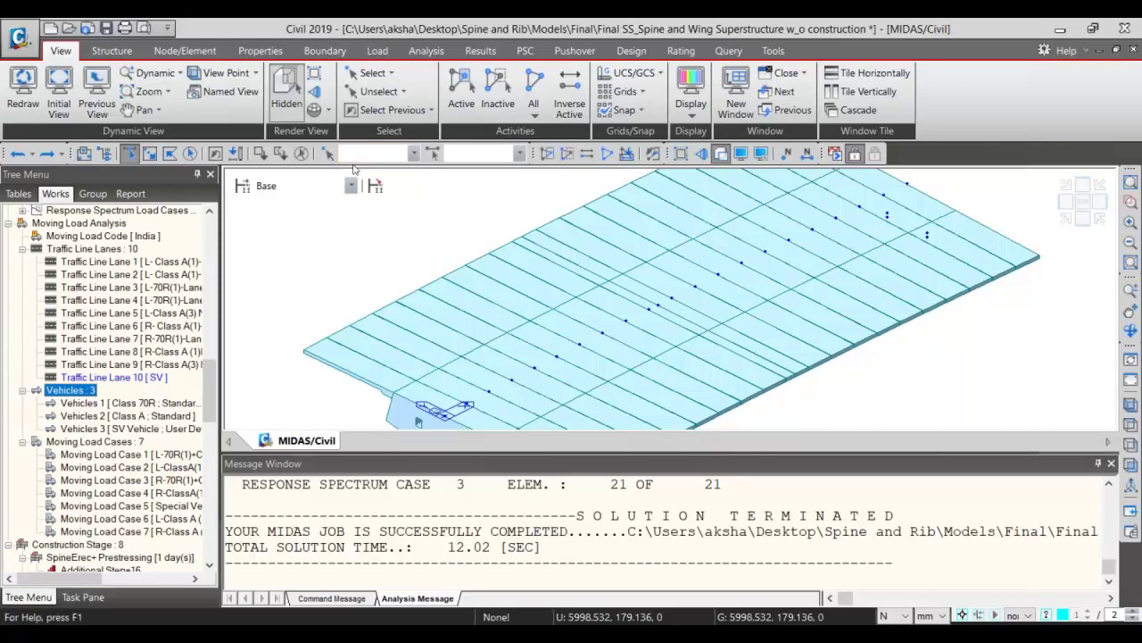
right_click(139, 402)
click(189, 432)
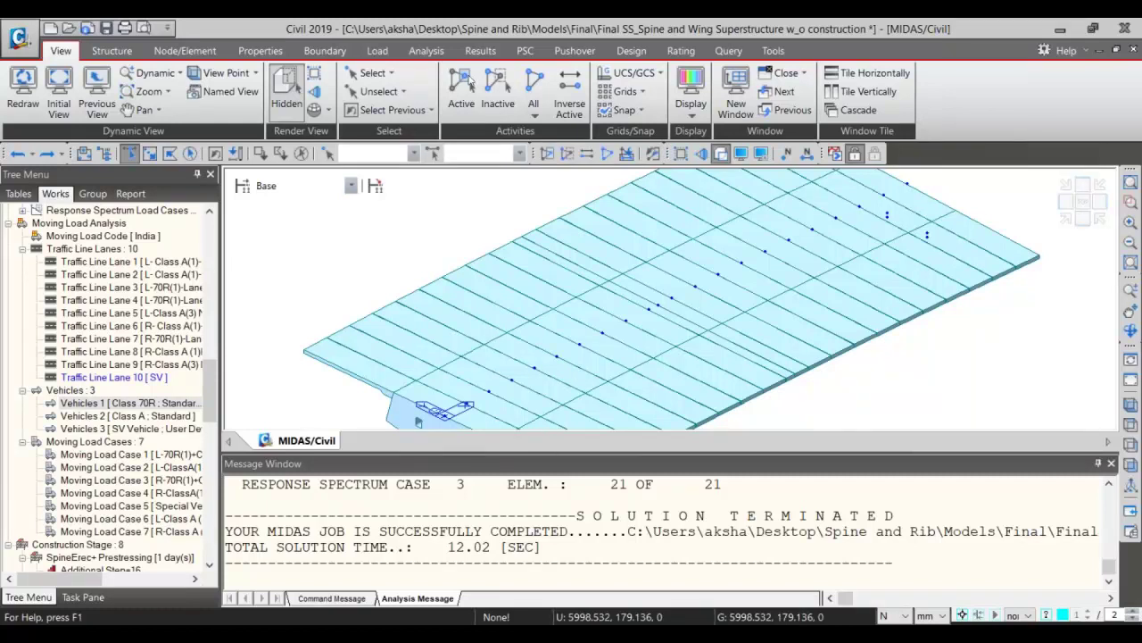
double_click(129, 403)
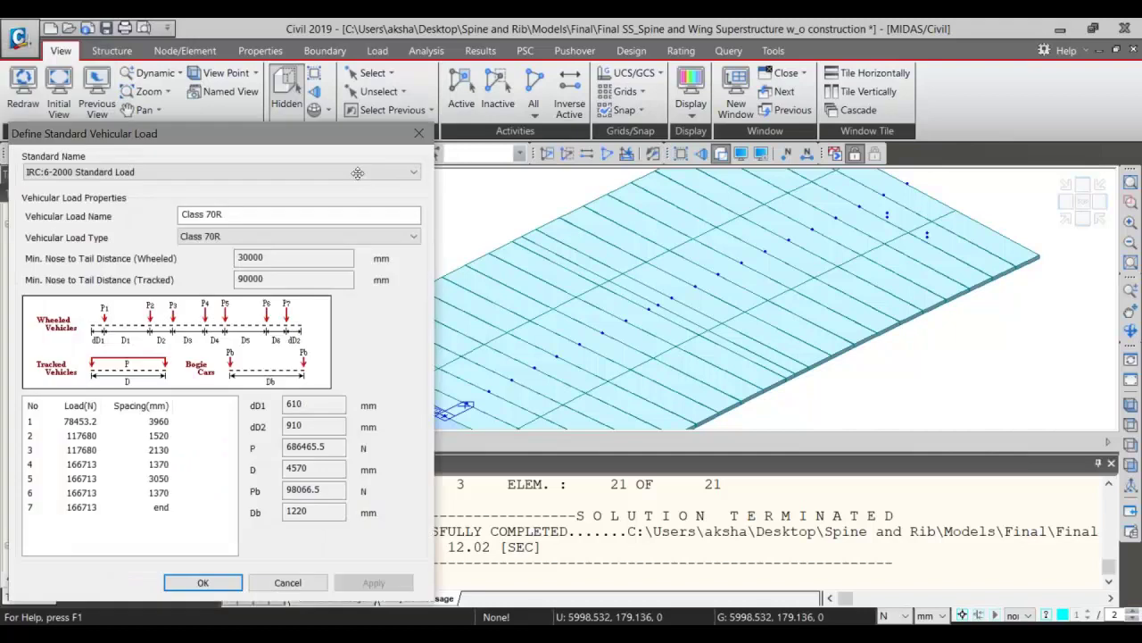
drag(357, 172, 745, 111)
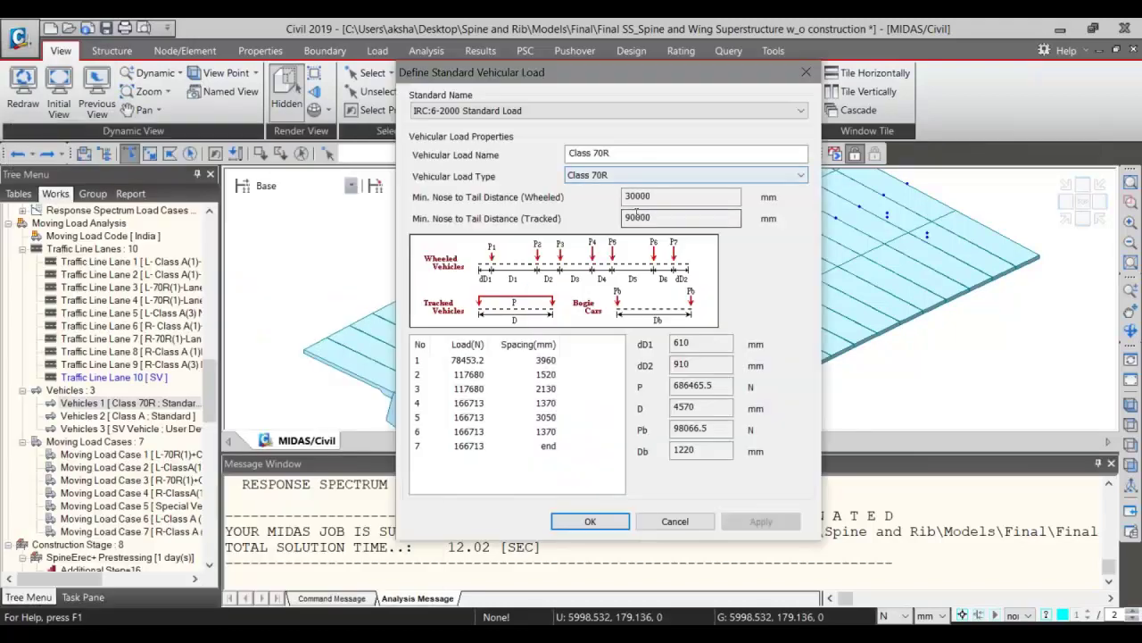
click(622, 519)
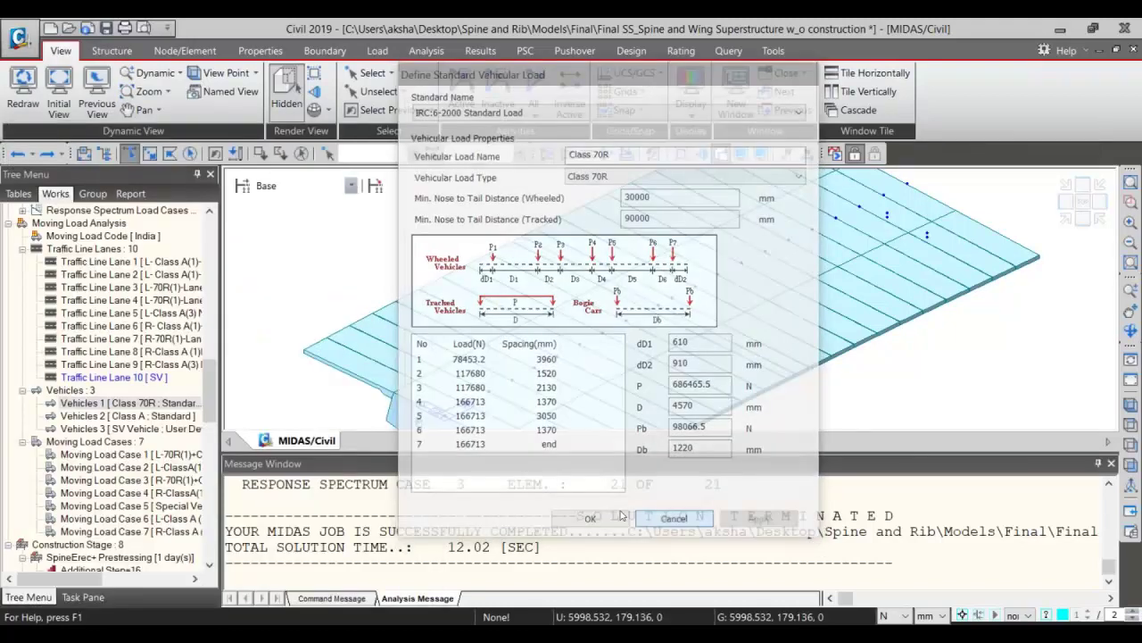
Display Traffic Line Lanes 1 to 9 on the model and inspect their layout in plan and isometric views
click(131, 261)
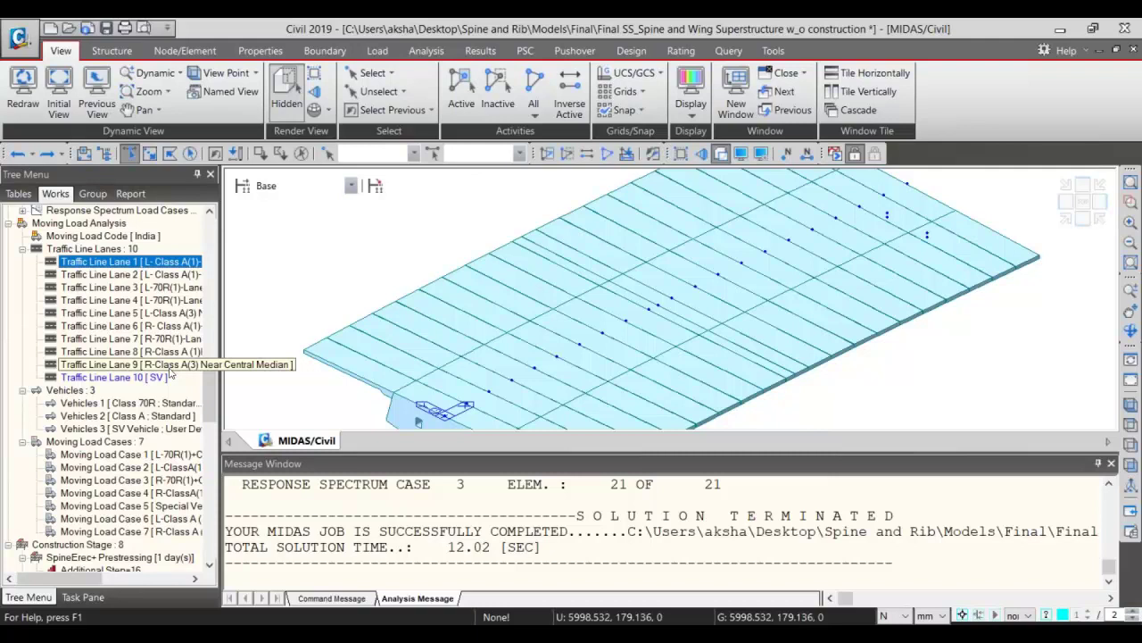
shift+click(169, 366)
right_click(183, 366)
click(215, 401)
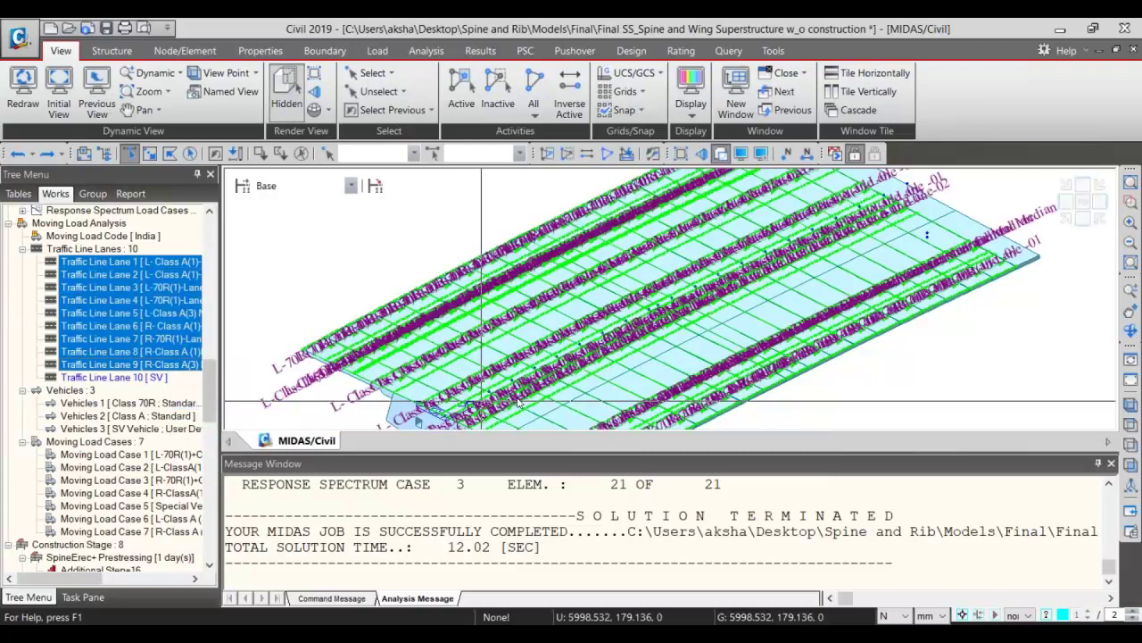
click(1086, 203)
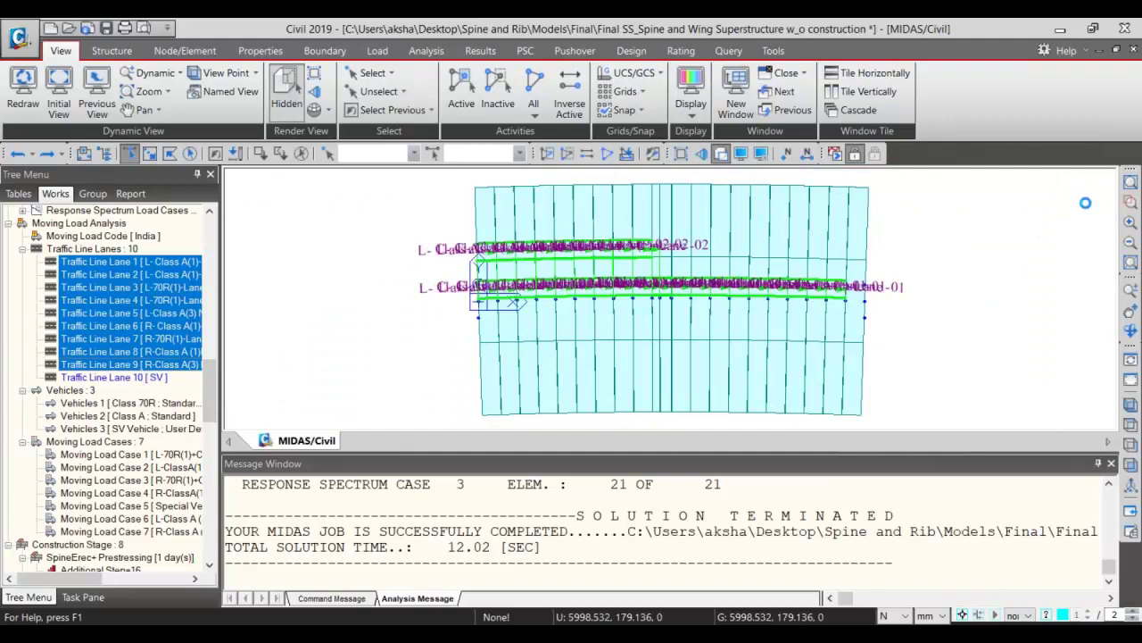
middle_drag(985, 230, 510, 347)
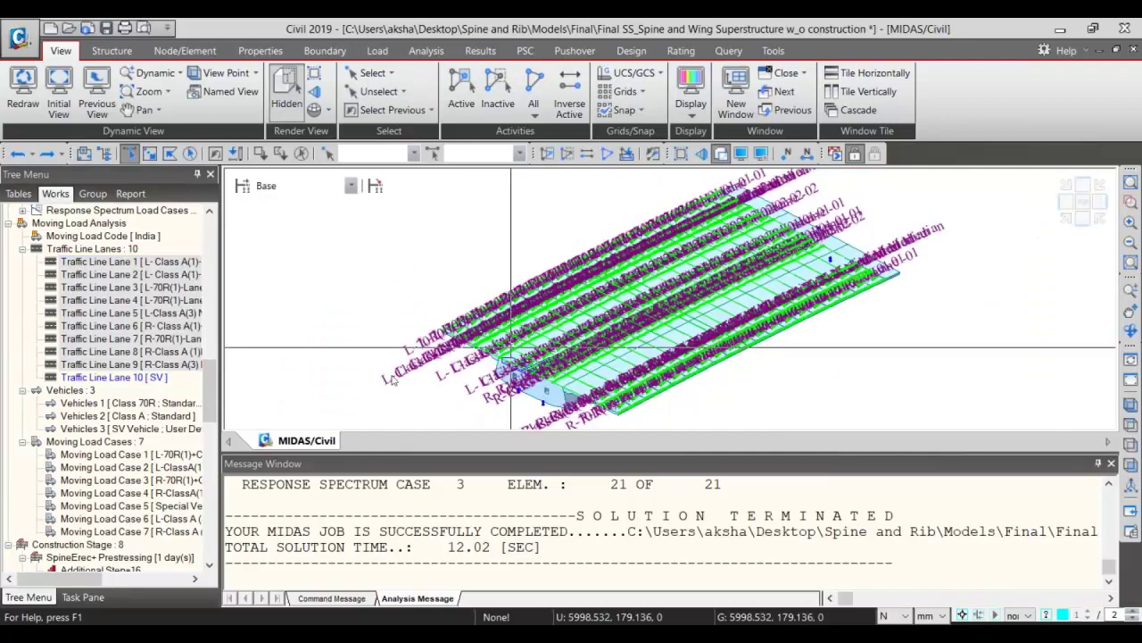
scroll(181, 312, down, 5)
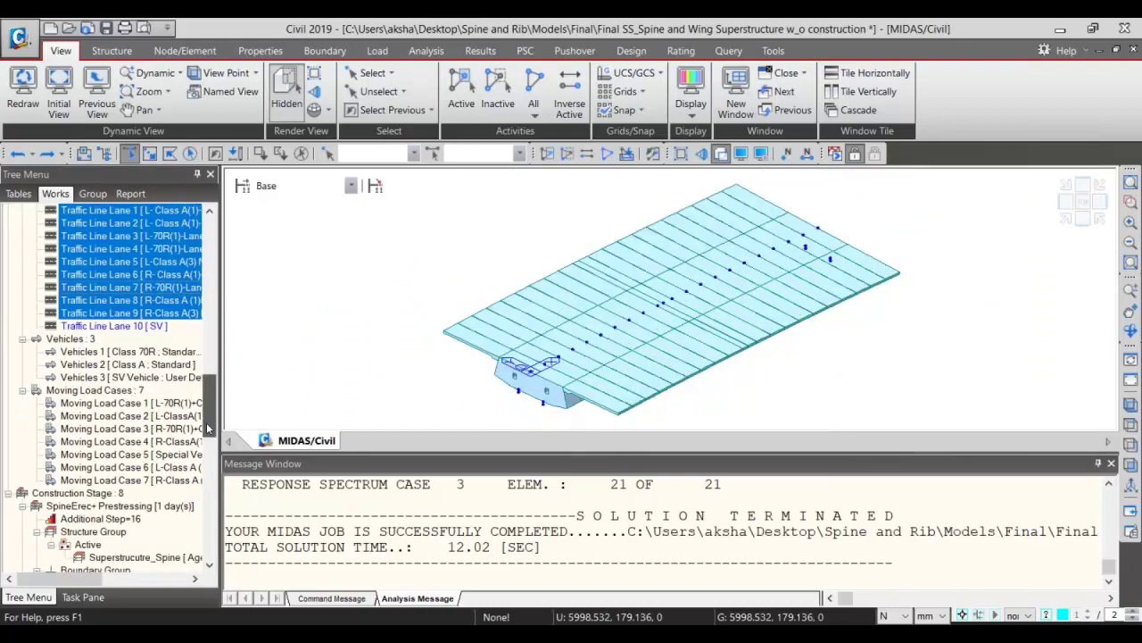
Review the definition of Moving Load Case 1, including its first sub-load case, and close it without changes
right_click(173, 275)
click(223, 311)
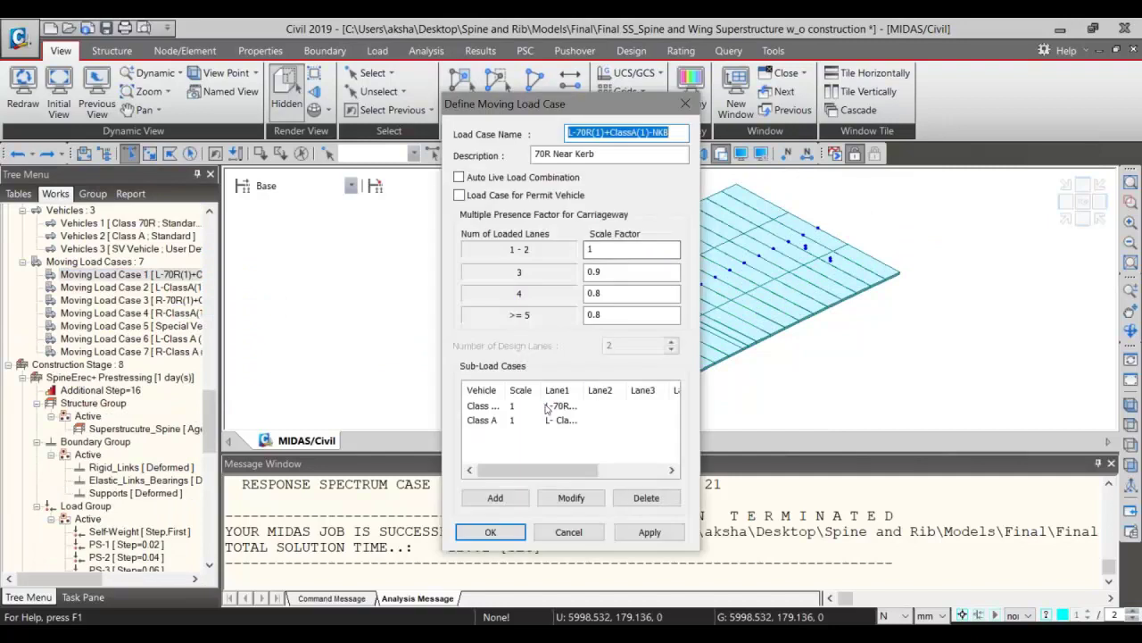
click(546, 406)
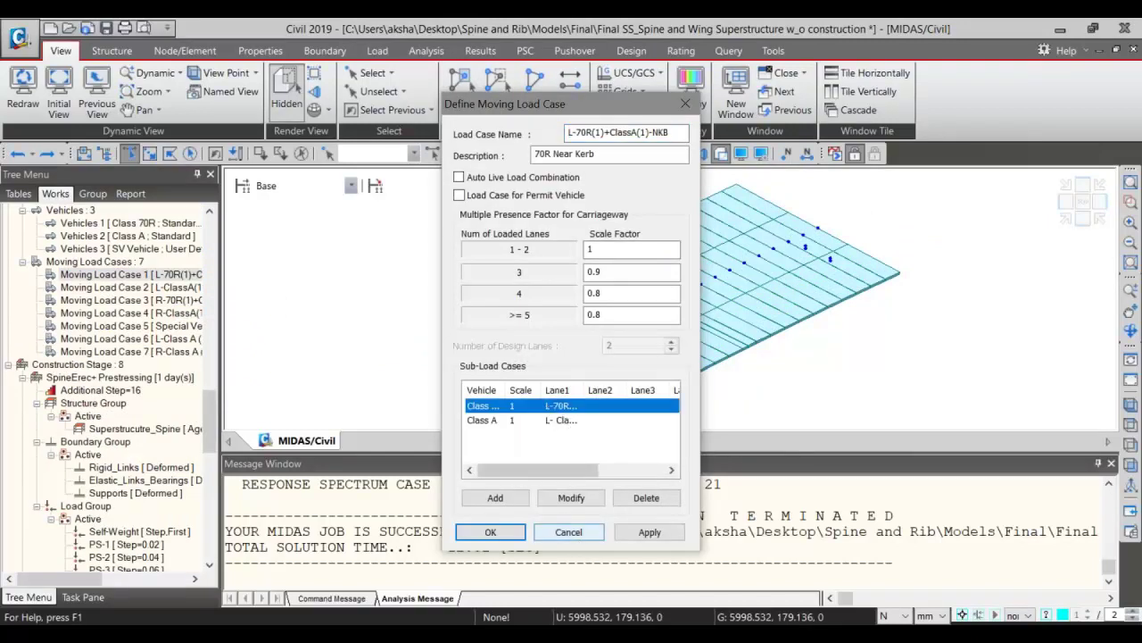
click(578, 533)
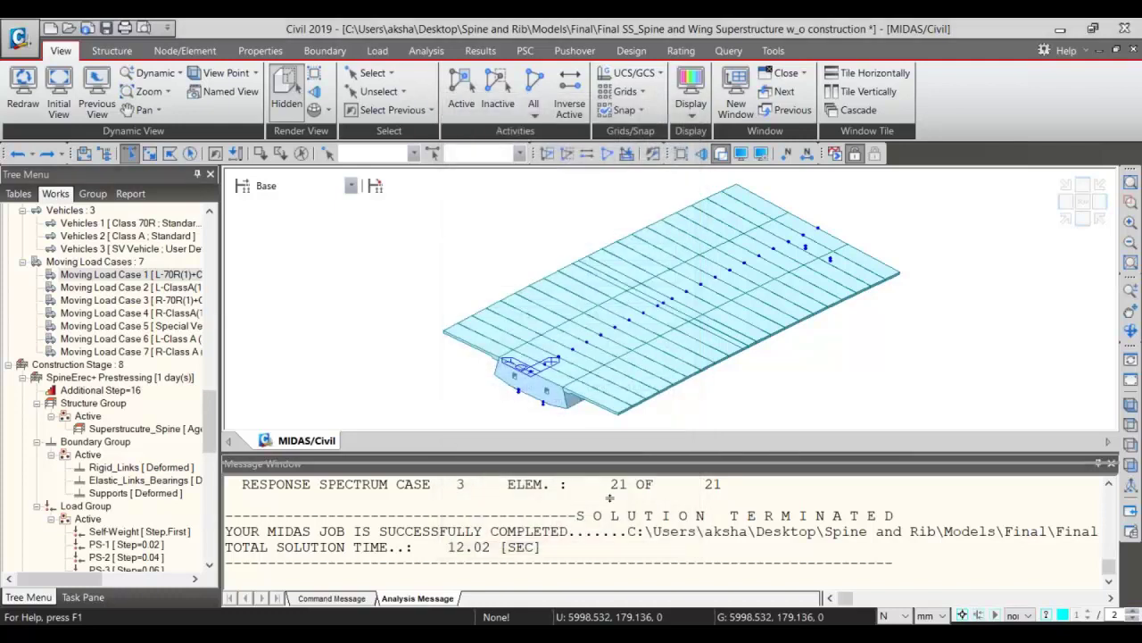
Enlarge the model view by shrinking the message window and run the analysis of the model
drag(614, 538, 614, 541)
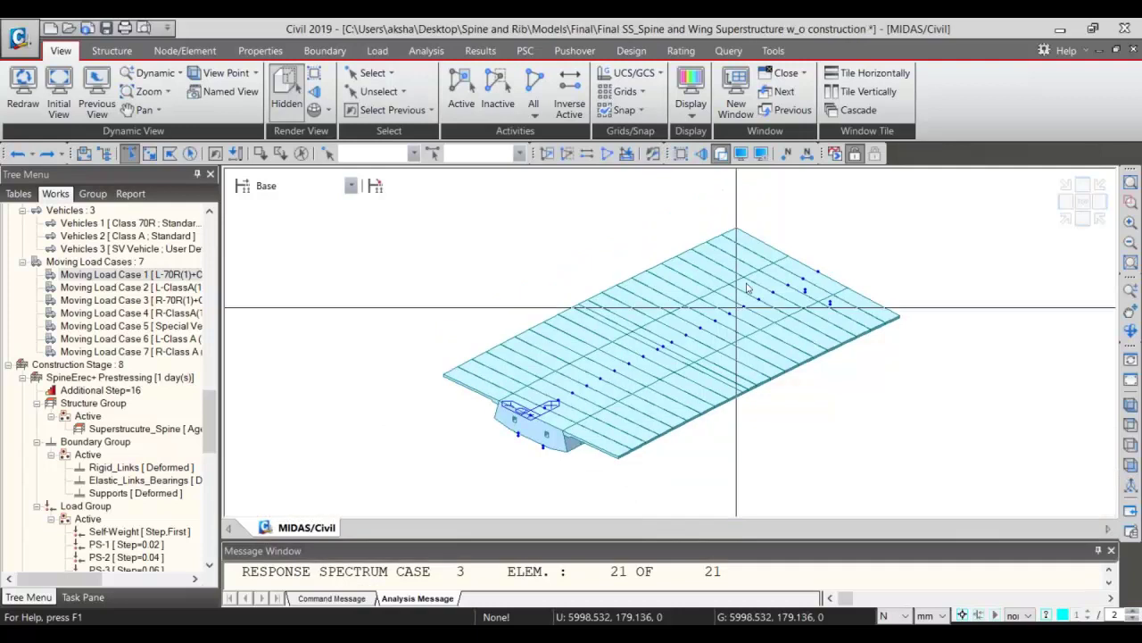
key(F5)
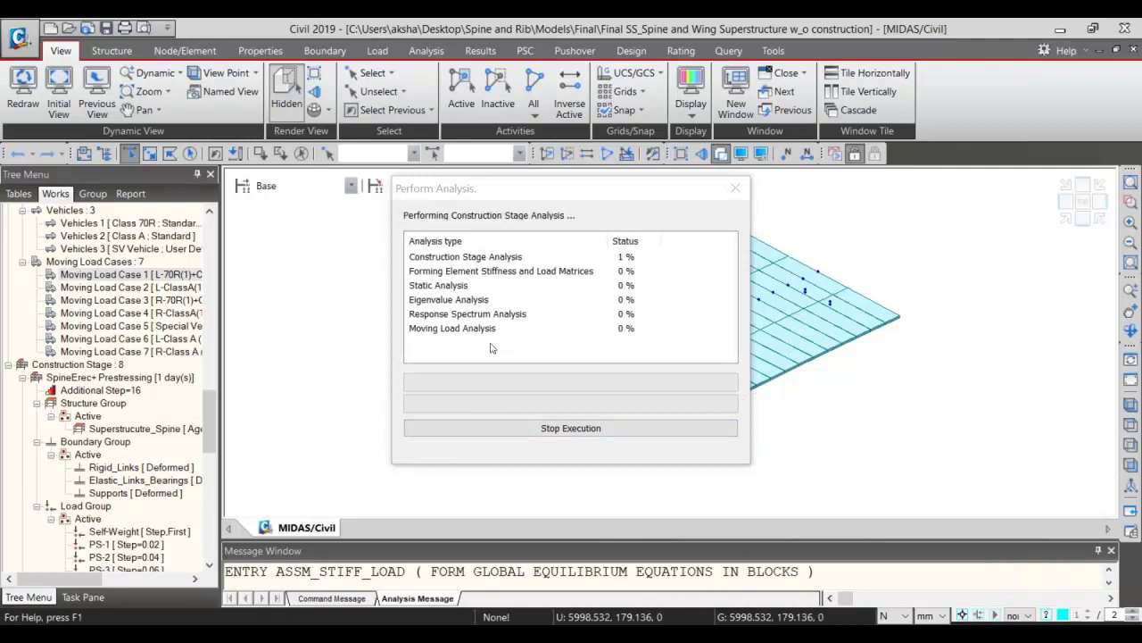
scroll(211, 446, up, 3)
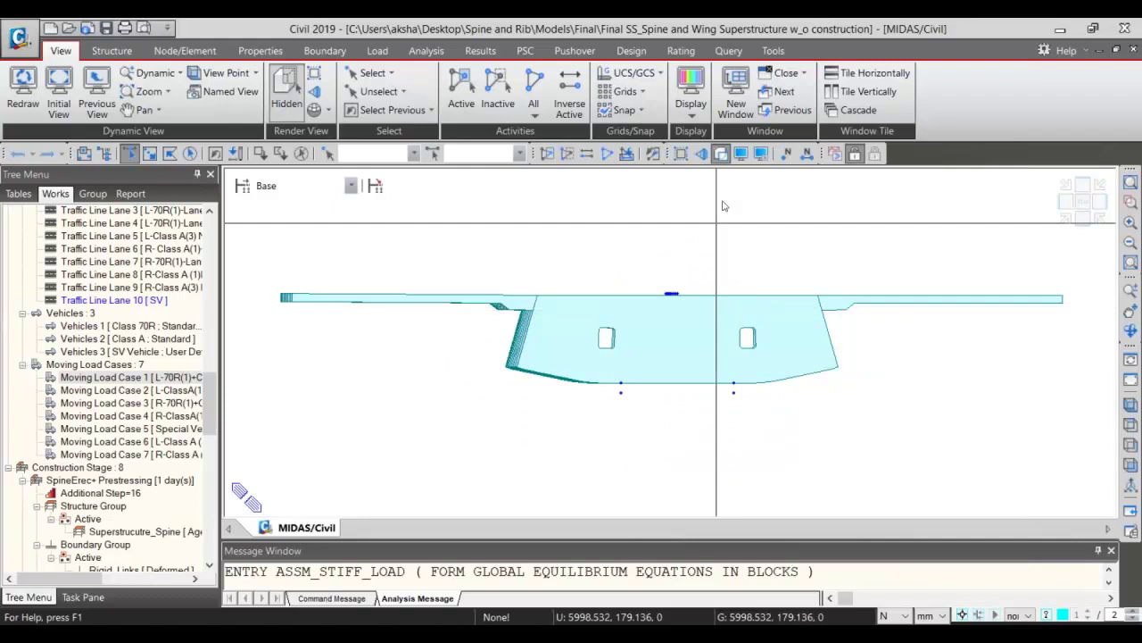
click(719, 153)
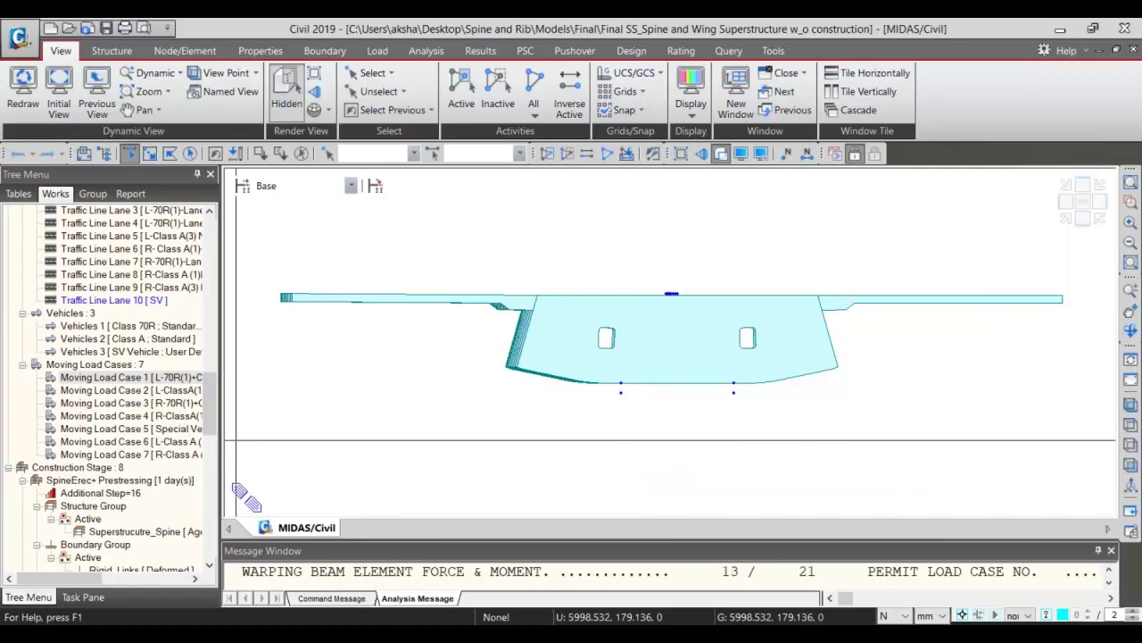
Collapse the moving load cases, vehicles and traffic line lanes branches in the model tree
double_click(98, 364)
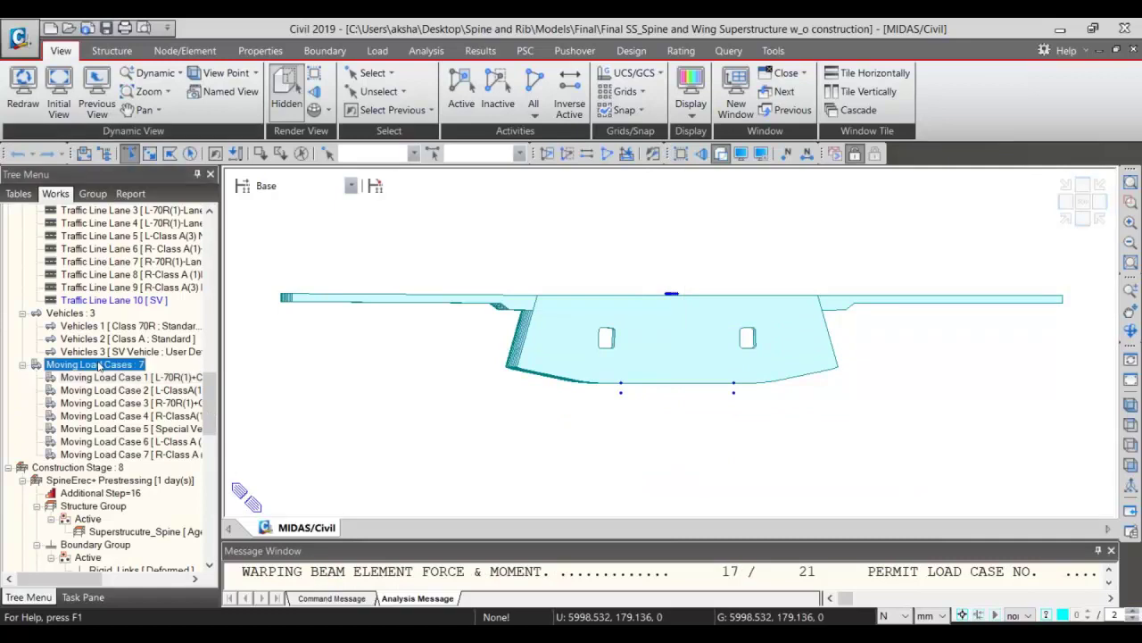
double_click(91, 312)
scroll(103, 348, up, 2)
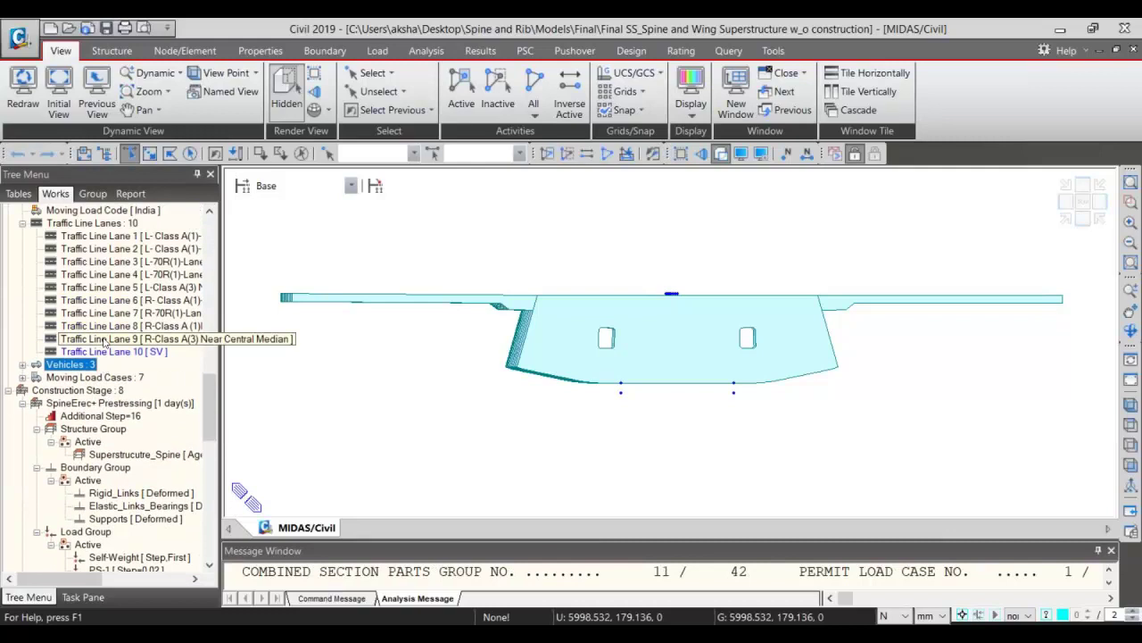
scroll(107, 356, up, 1)
double_click(109, 237)
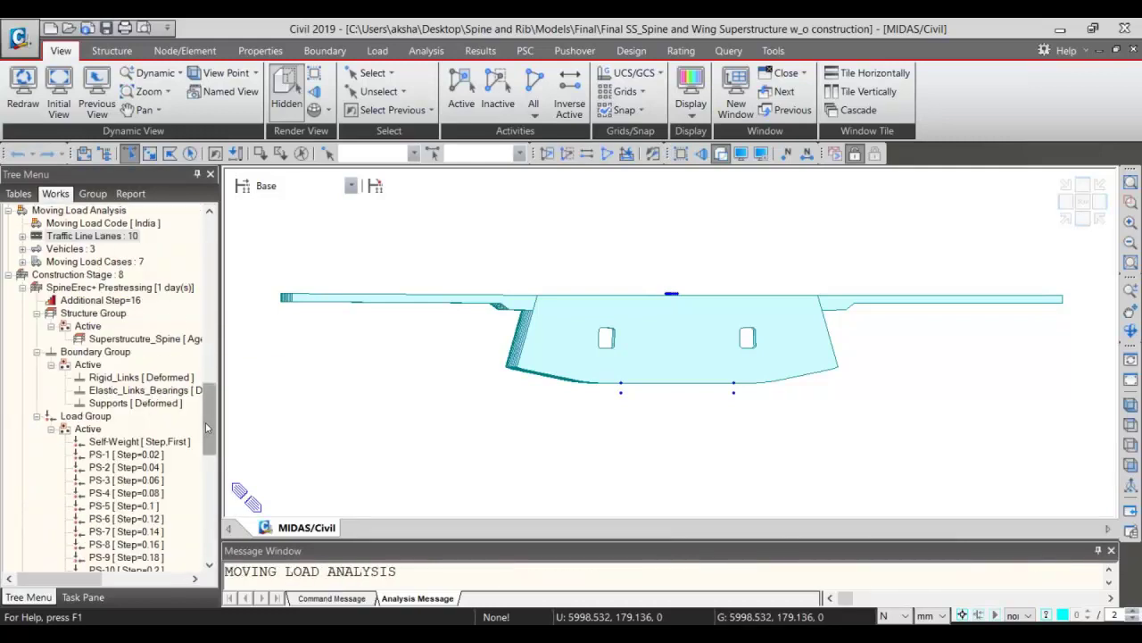
Look over the construction stage load groups and set the displayed stage to PostCS
drag(205, 422, 201, 455)
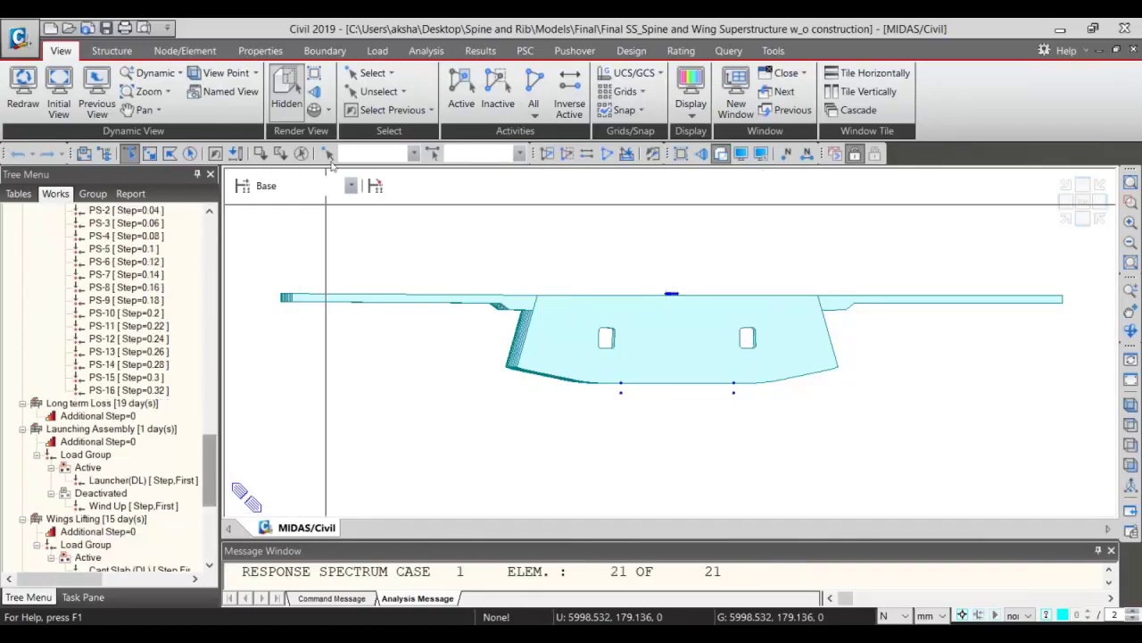
click(319, 187)
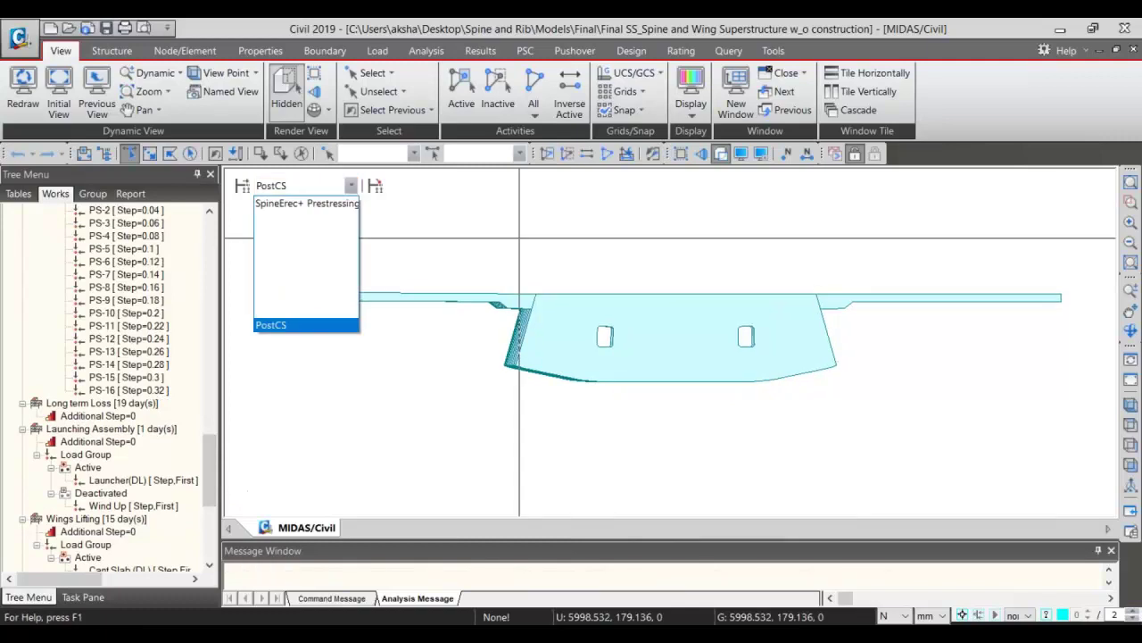
click(294, 325)
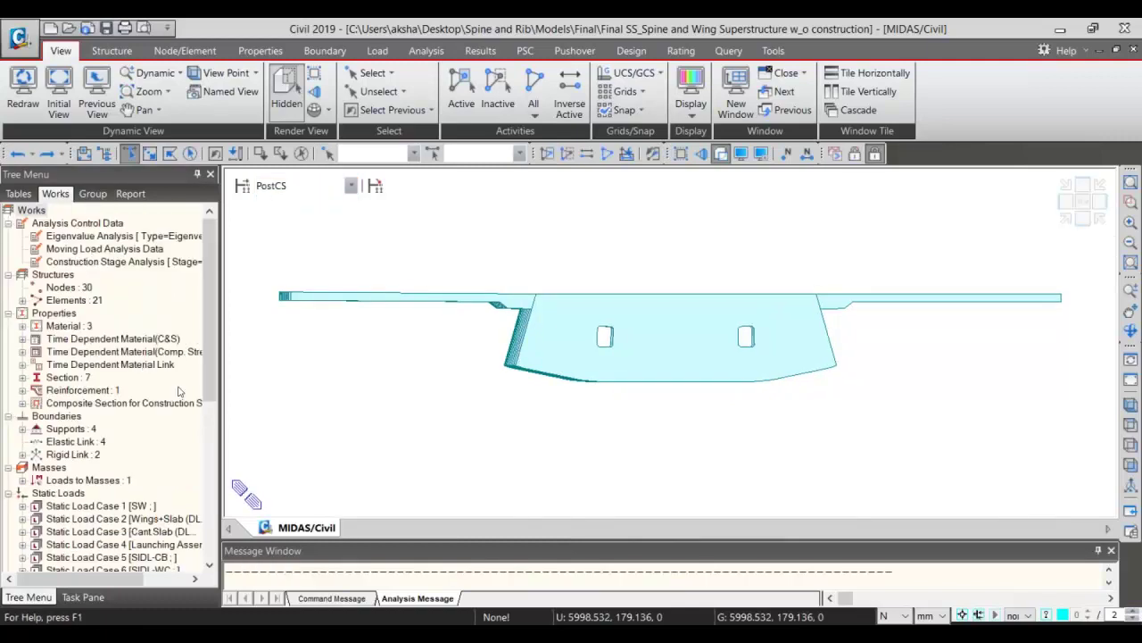
Review the load cases and factors of concrete design load combinations cLCB2, cLCB4 and cLCB6, and close the load combinations
click(482, 52)
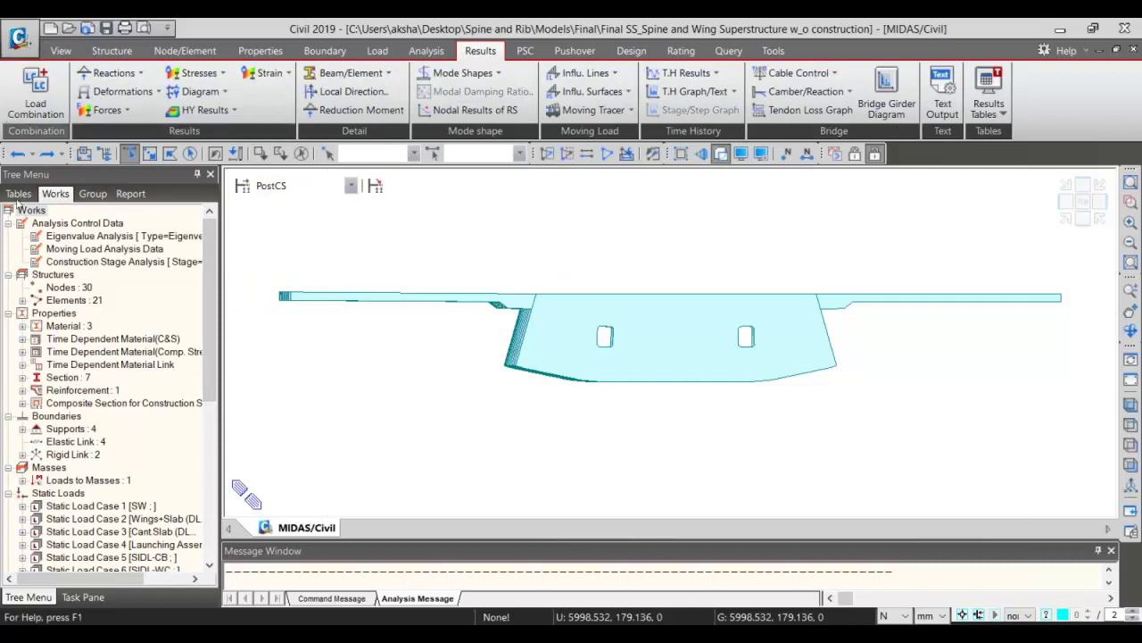
click(35, 89)
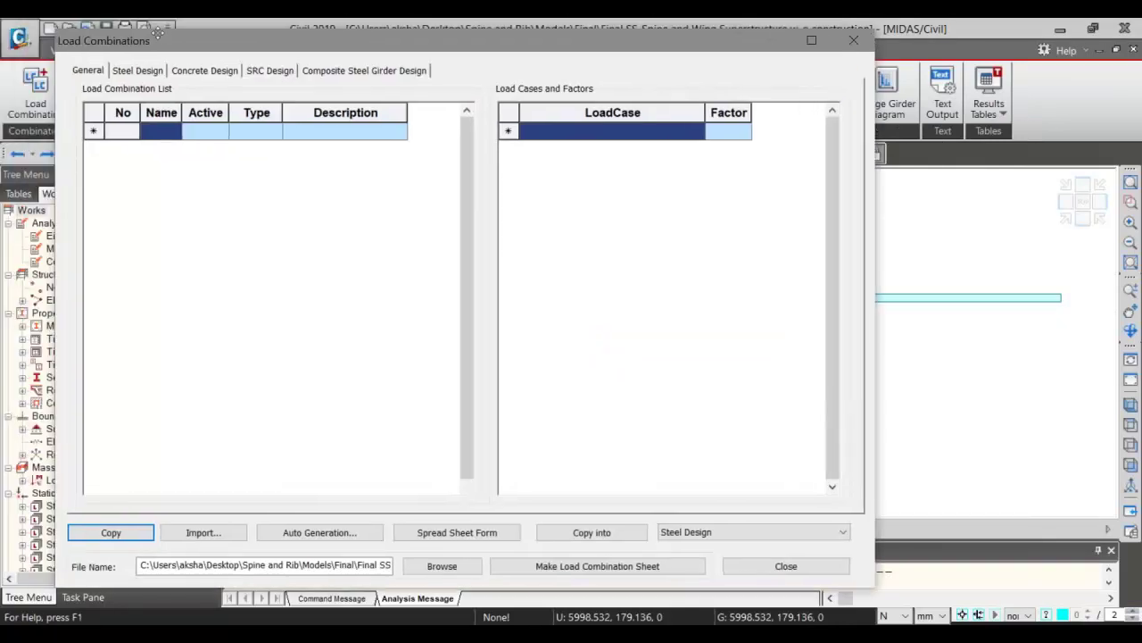
click(204, 70)
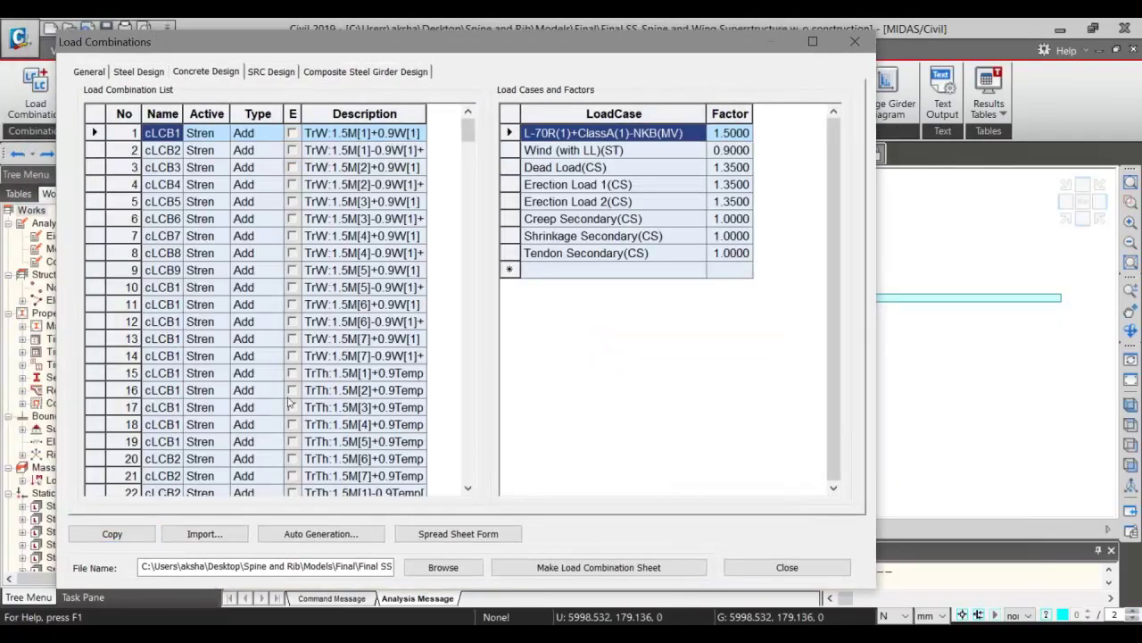
click(167, 152)
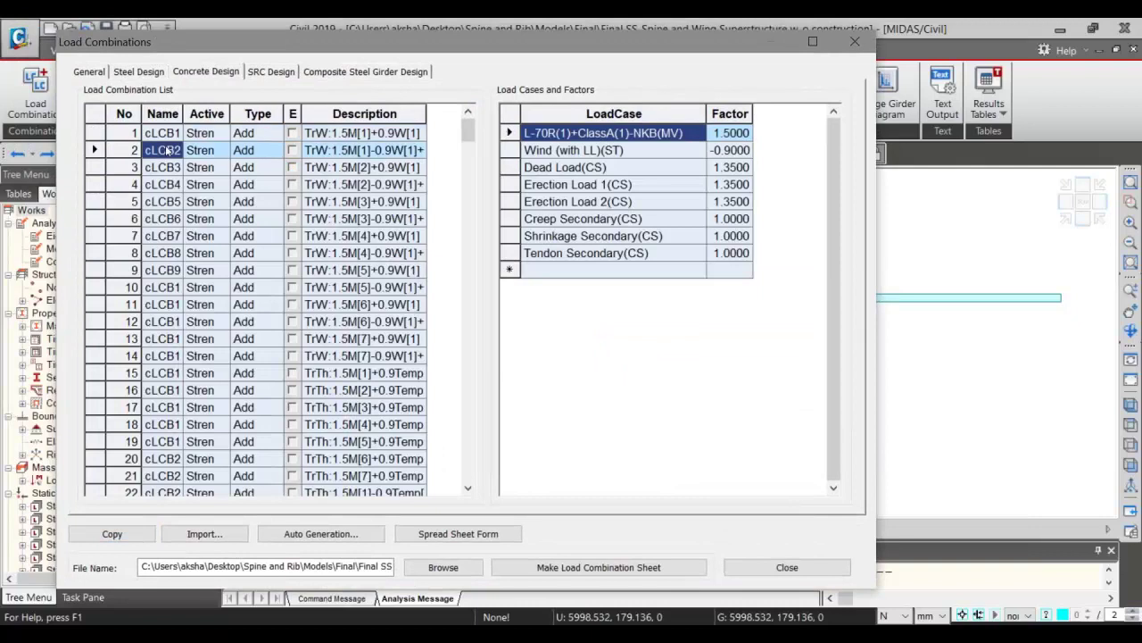
click(159, 186)
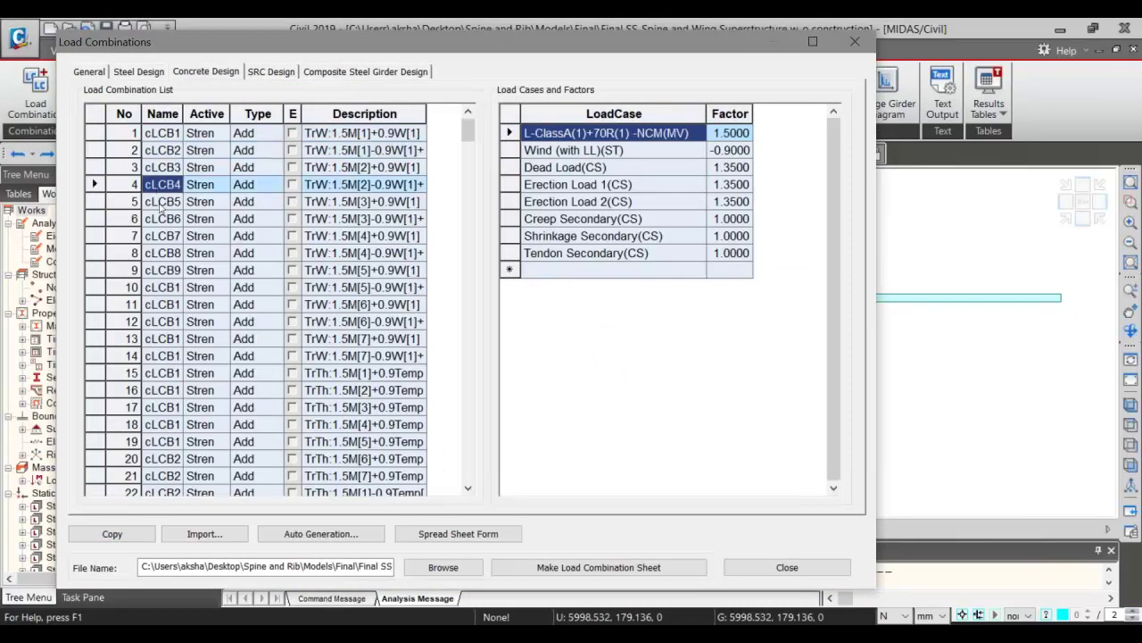
click(161, 219)
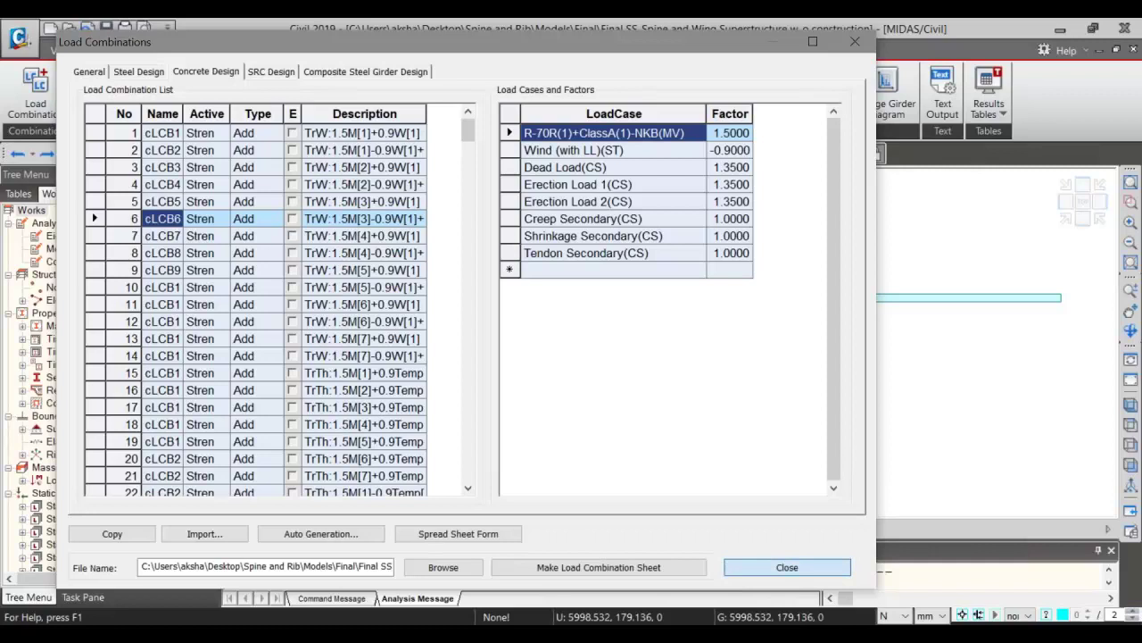
click(786, 567)
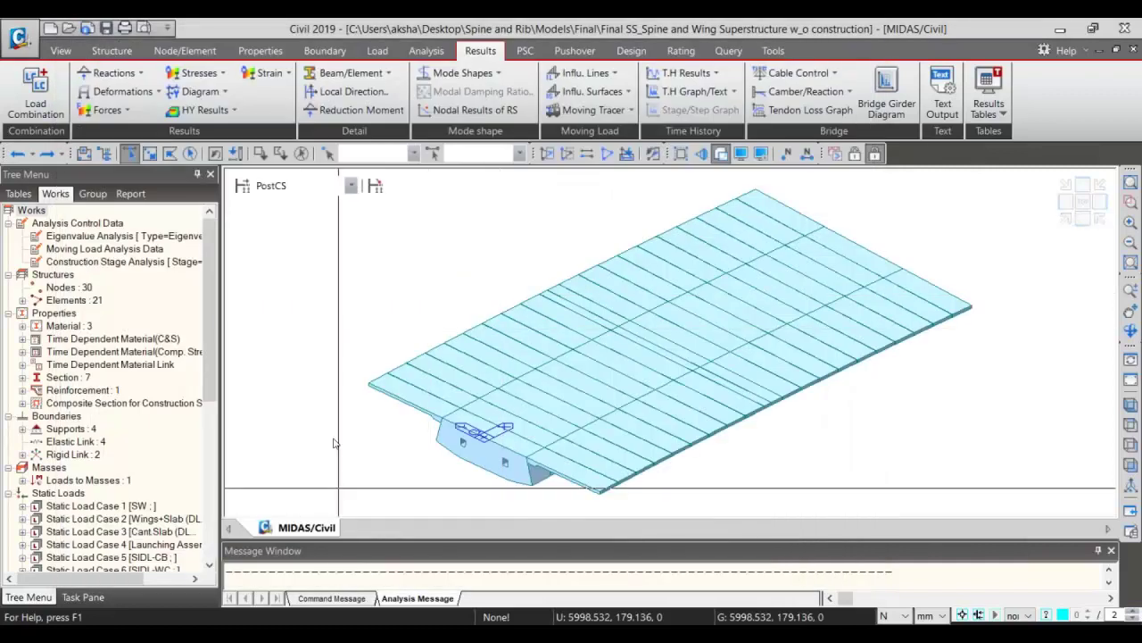
Open the reaction forces/moments results and switch the displayed stage to Wings Lifting, ending on SpineErec+ Prestressing
click(140, 80)
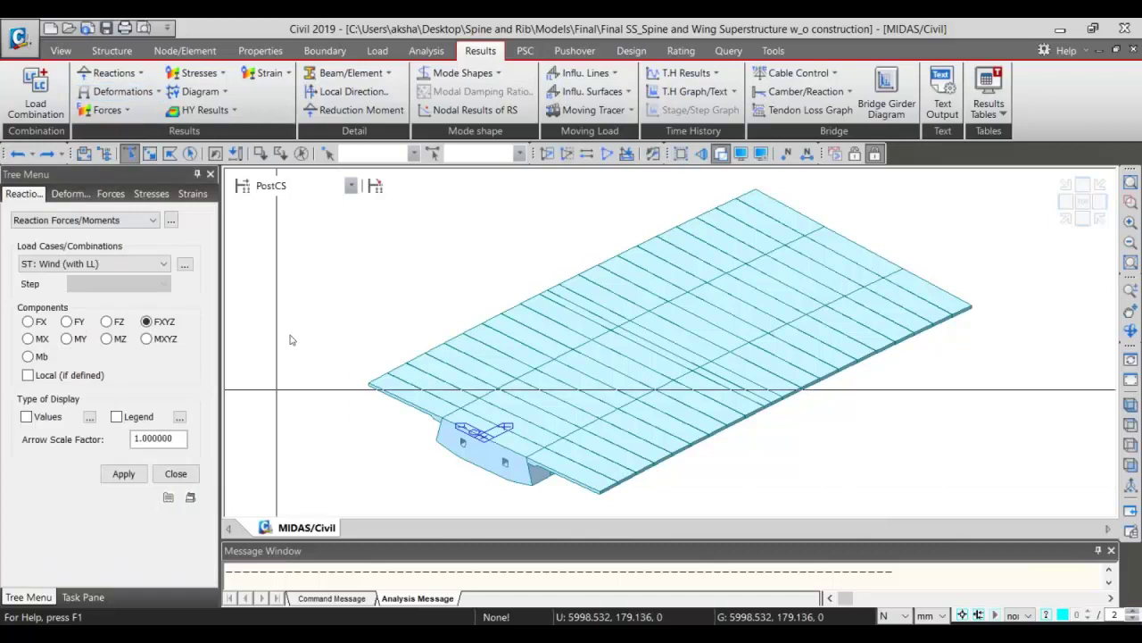
click(295, 185)
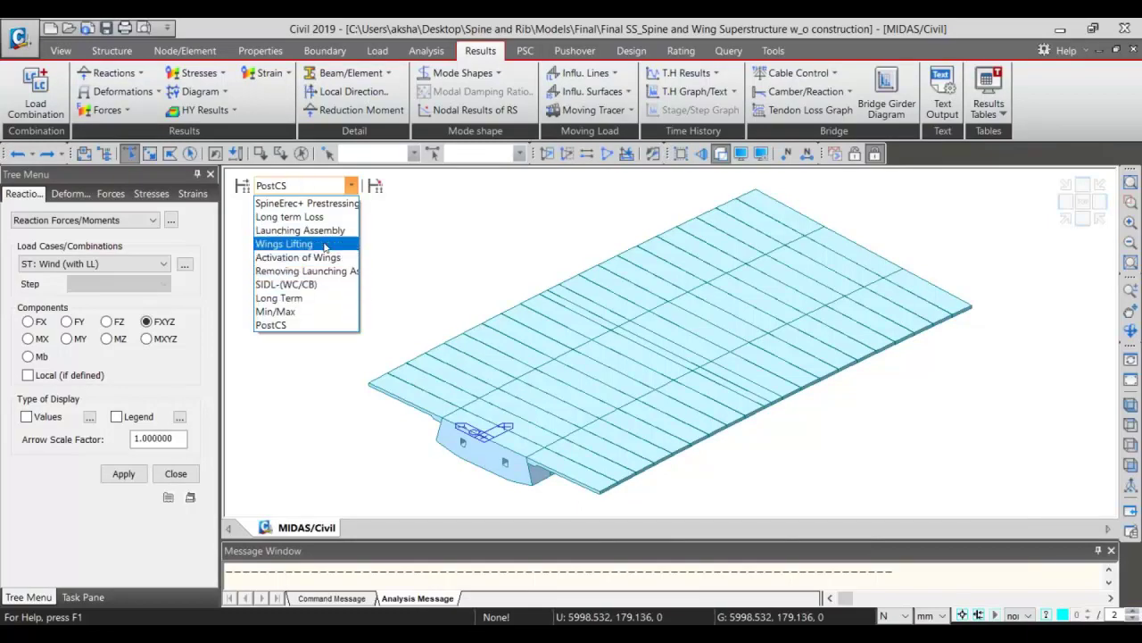
click(284, 243)
click(351, 185)
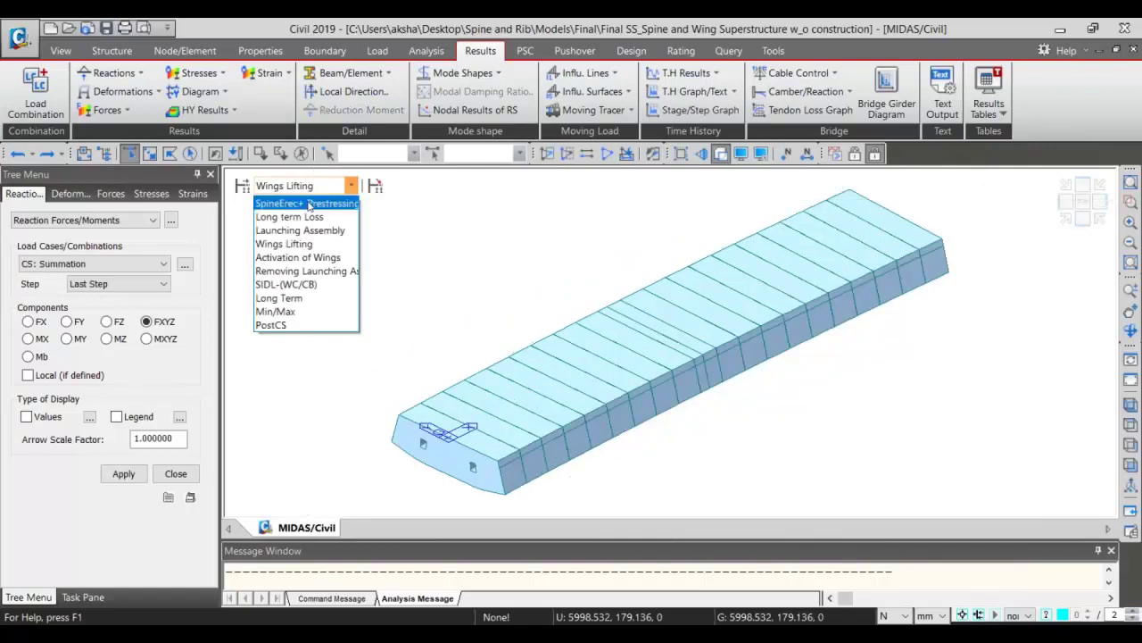
click(308, 204)
Plot the reactions for the CS: Dead Load case, first as FXYZ and finally as the FZ component
click(132, 264)
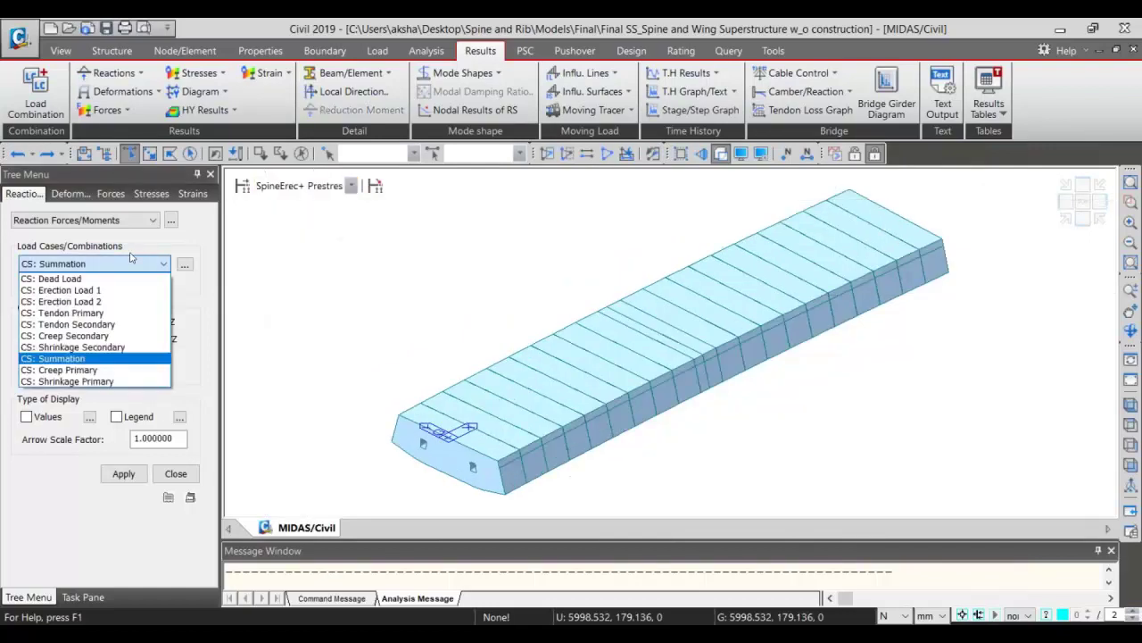
click(116, 290)
click(116, 265)
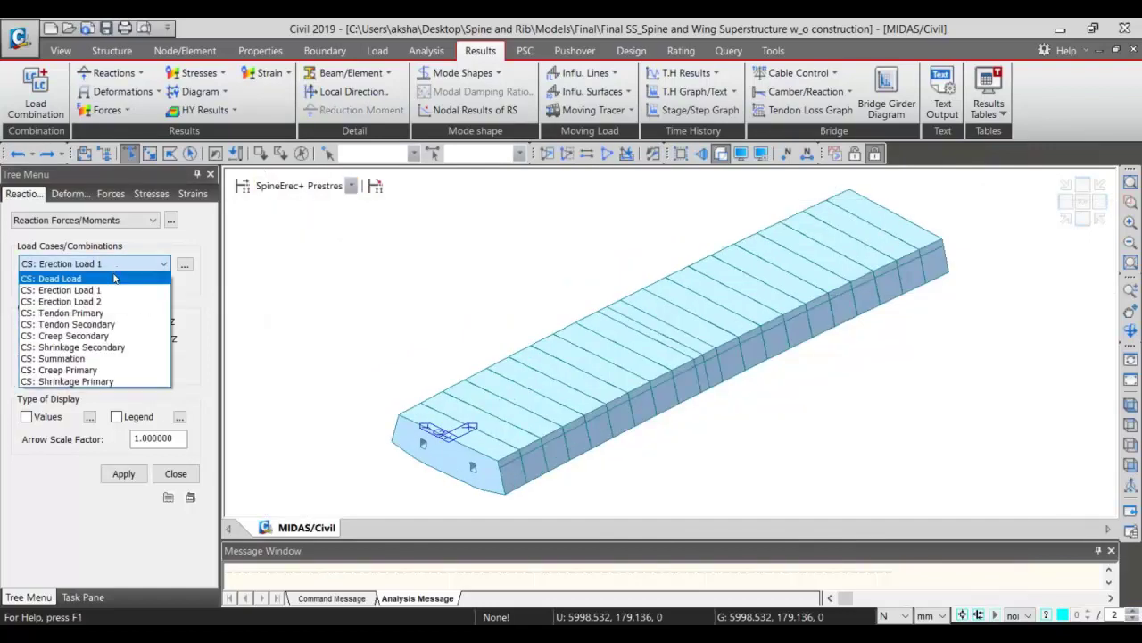
click(114, 279)
click(124, 473)
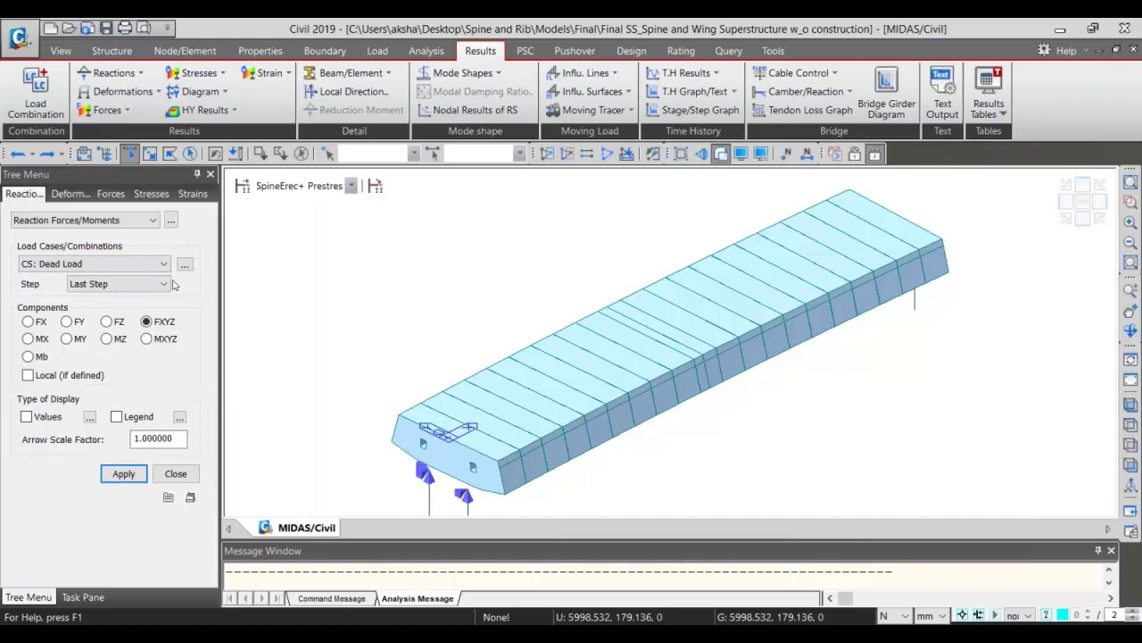
click(107, 321)
click(123, 473)
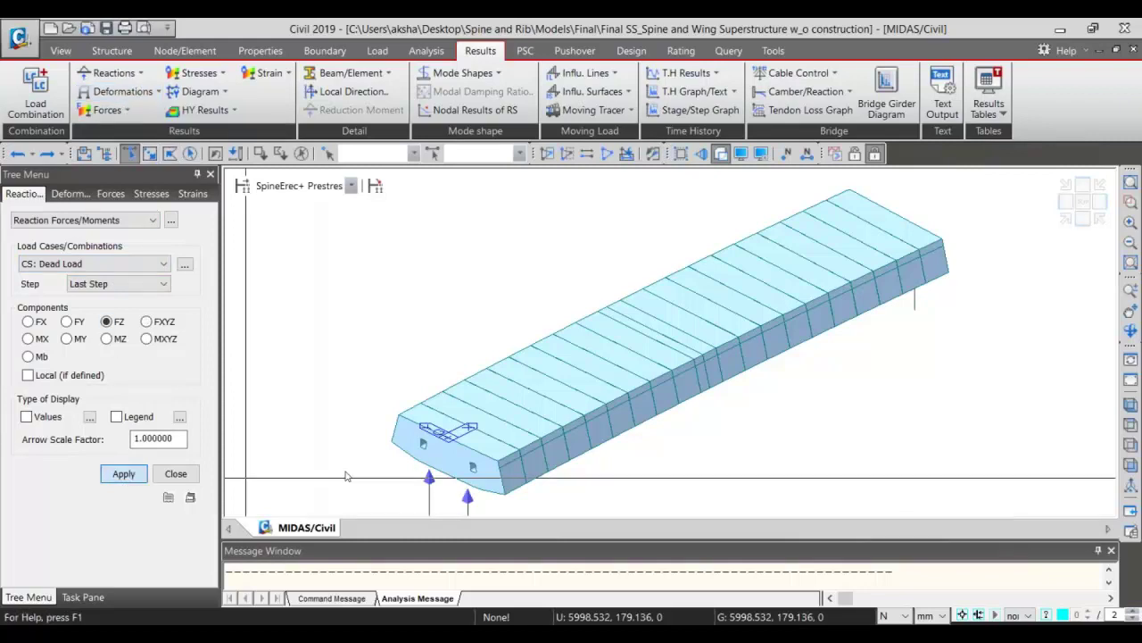
Plot the DXYZ deformed shape for CS: Dead Load and add a legend with fixed values to 2 decimals
click(127, 92)
scroll(134, 500, down, 3)
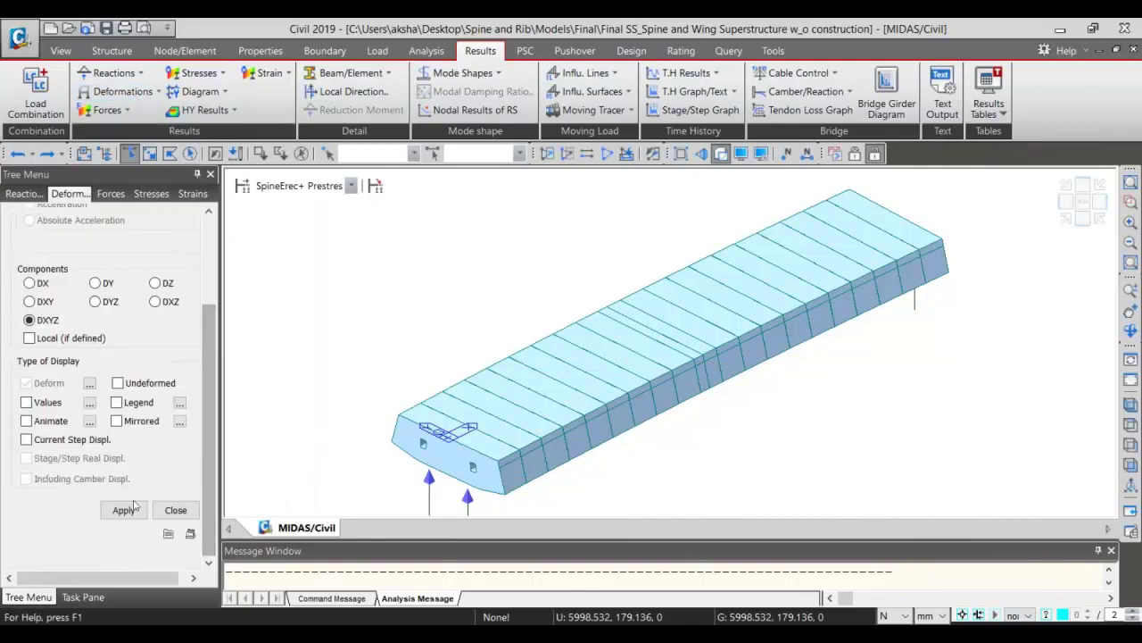
click(125, 510)
click(138, 406)
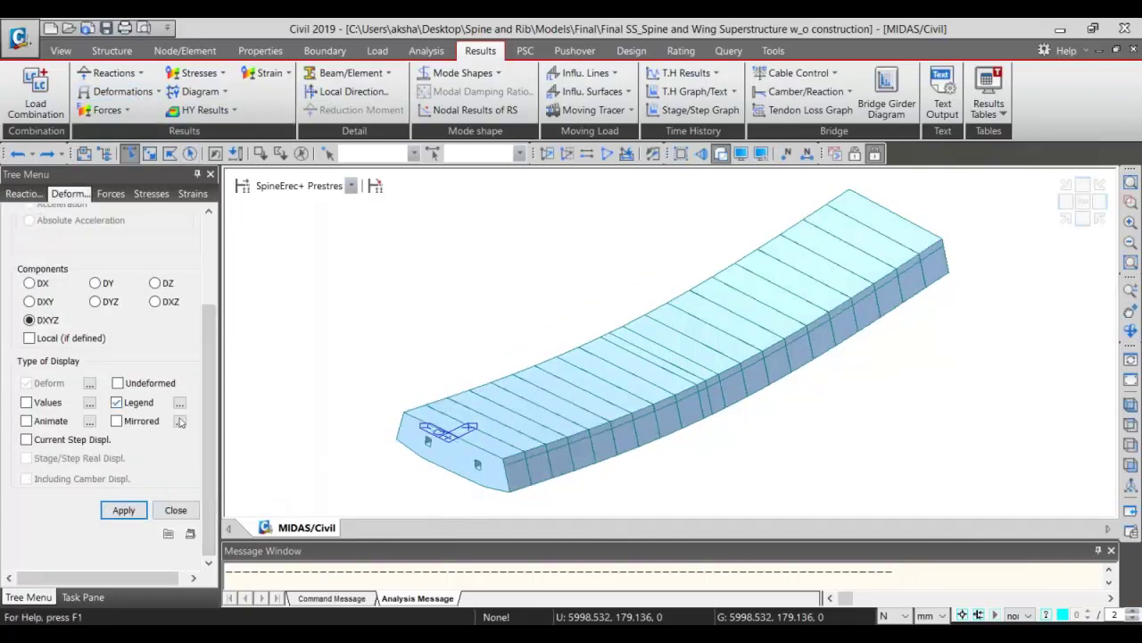
click(179, 403)
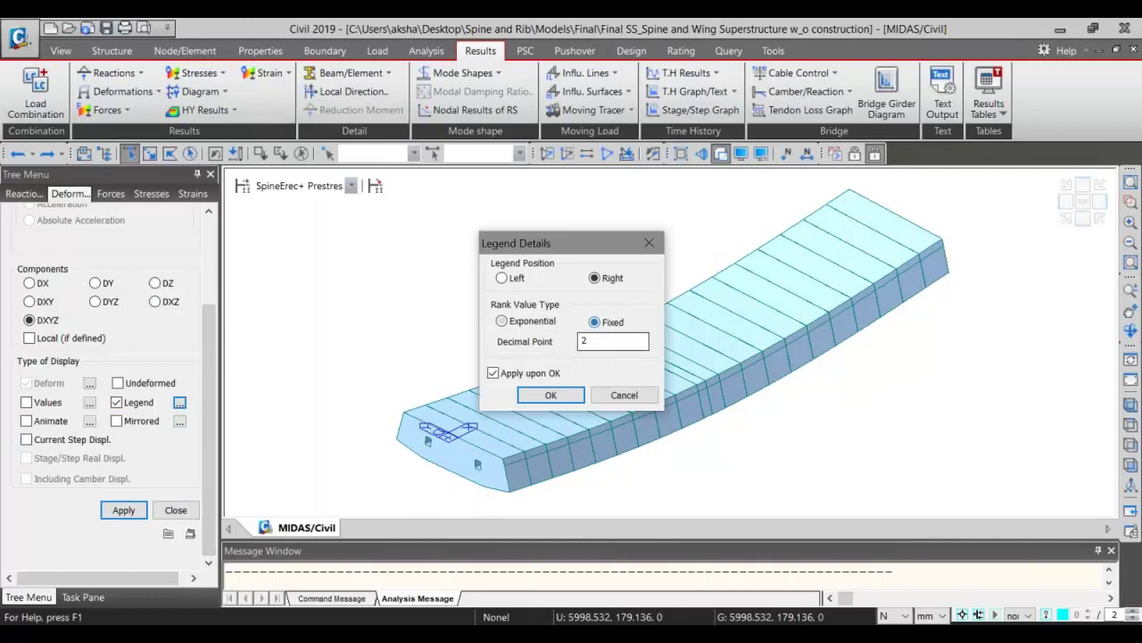
click(551, 395)
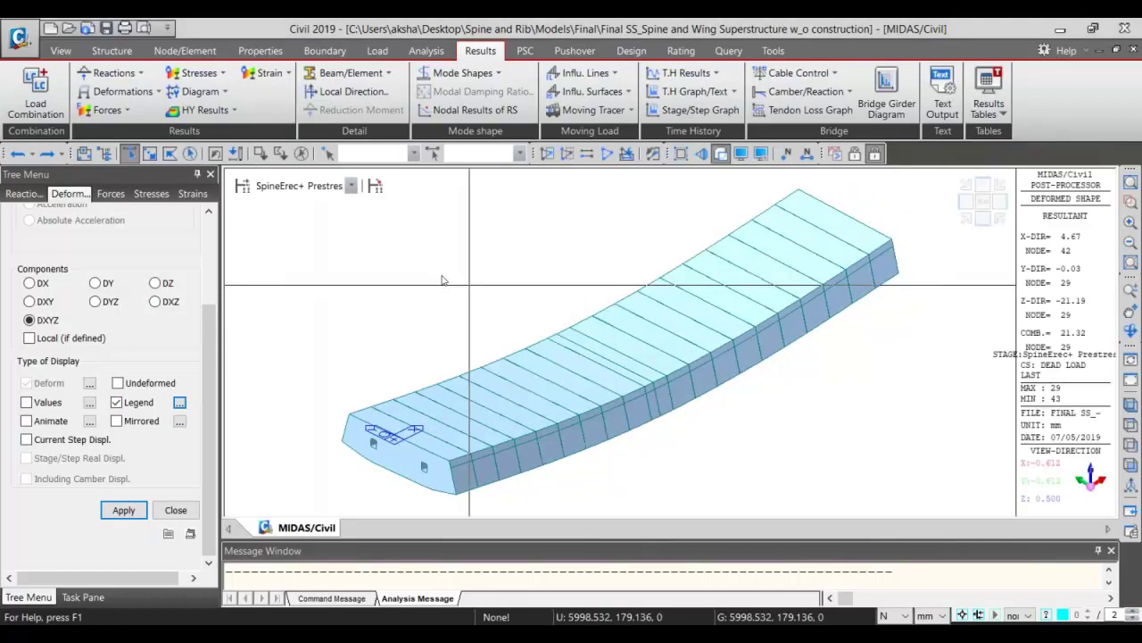
Compare the deformed shape across the Long term Loss and Wings Lifting stages, ending on Activation of Wings
click(306, 187)
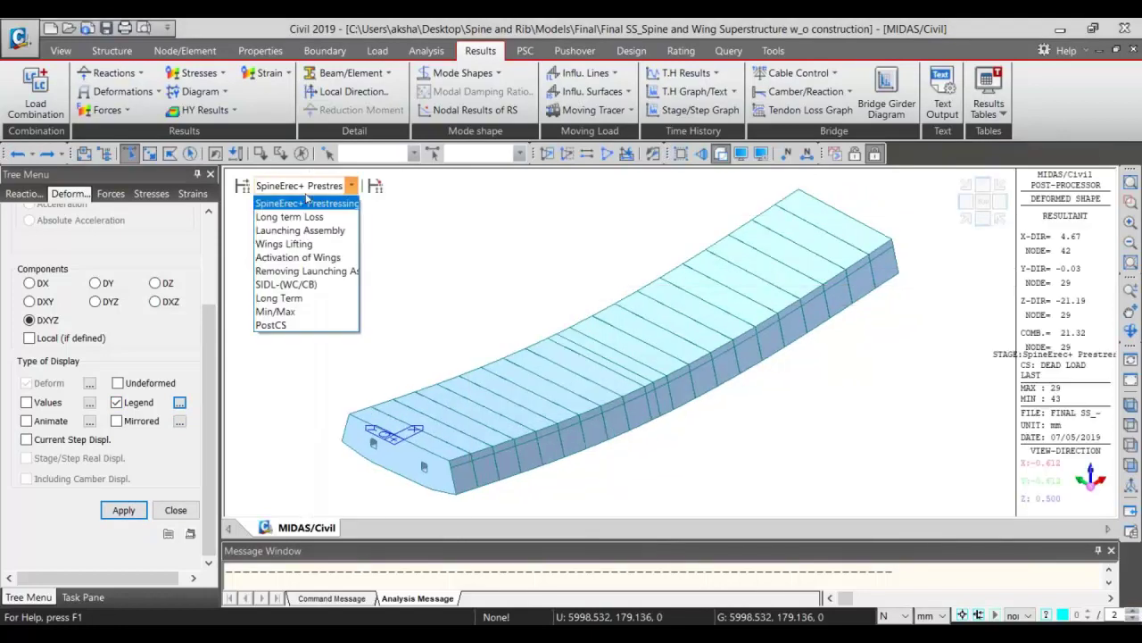
click(289, 217)
click(303, 186)
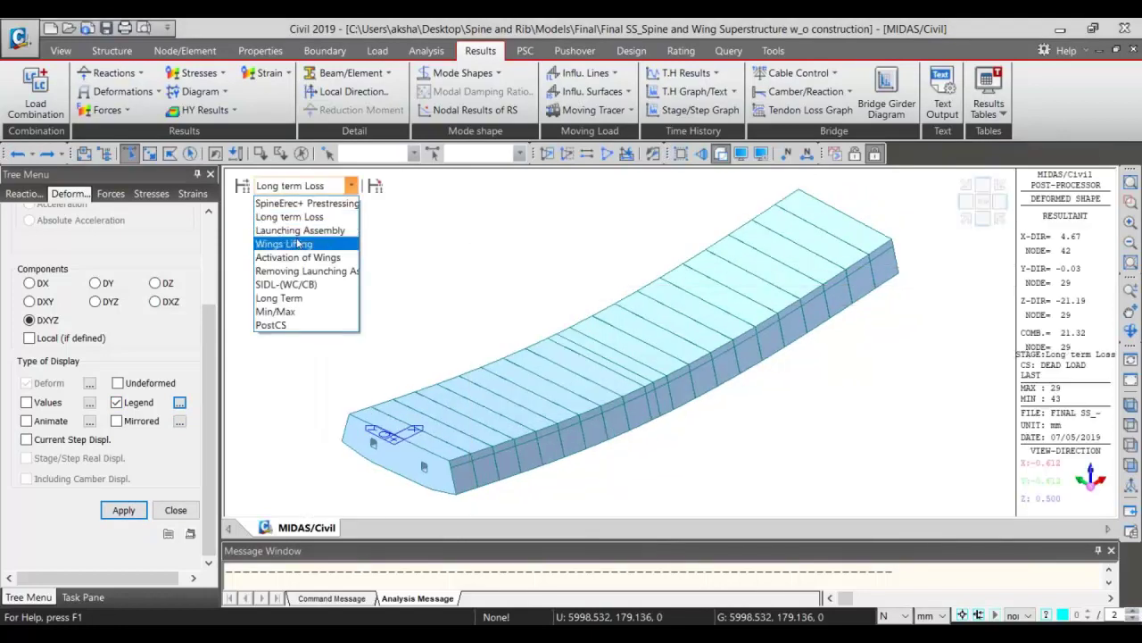
click(299, 244)
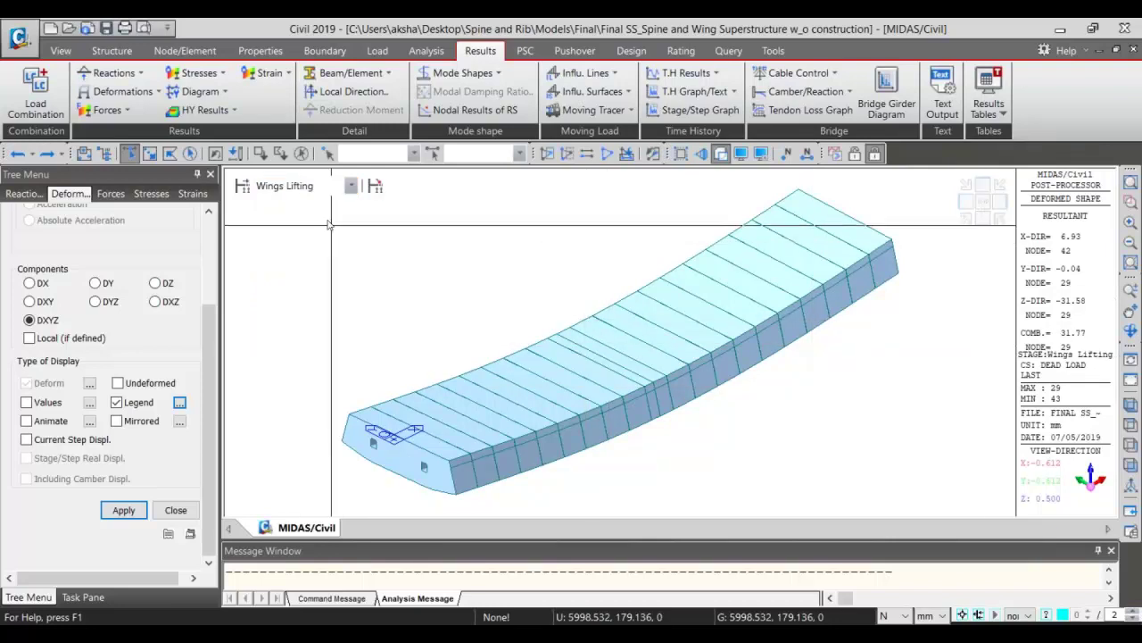
click(308, 185)
click(319, 260)
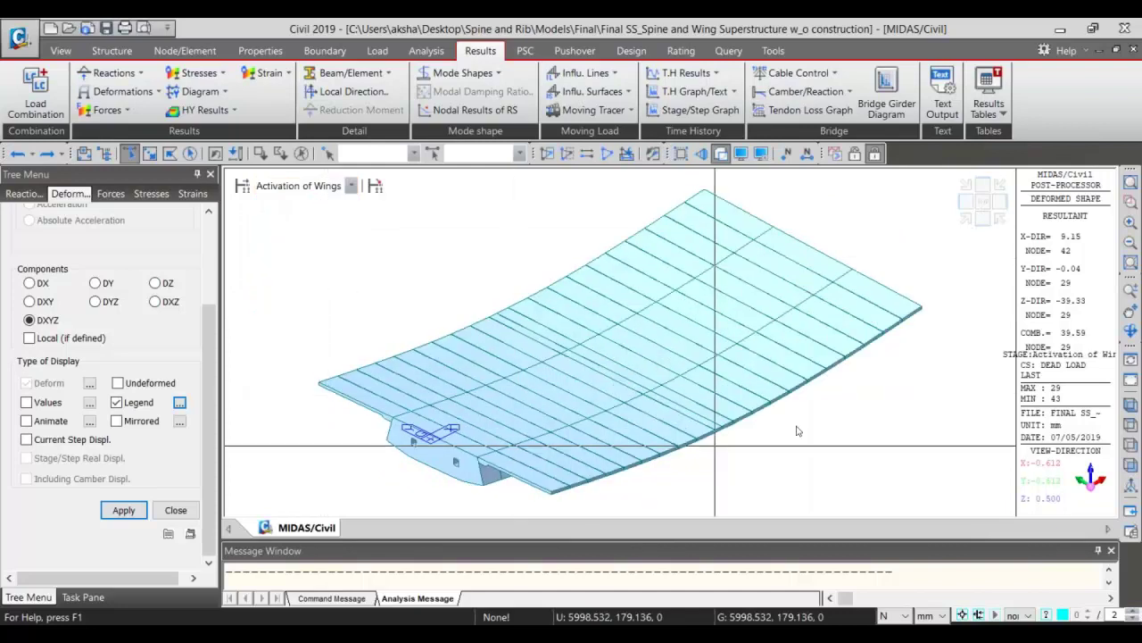
key(ctrl+p)
key(Escape)
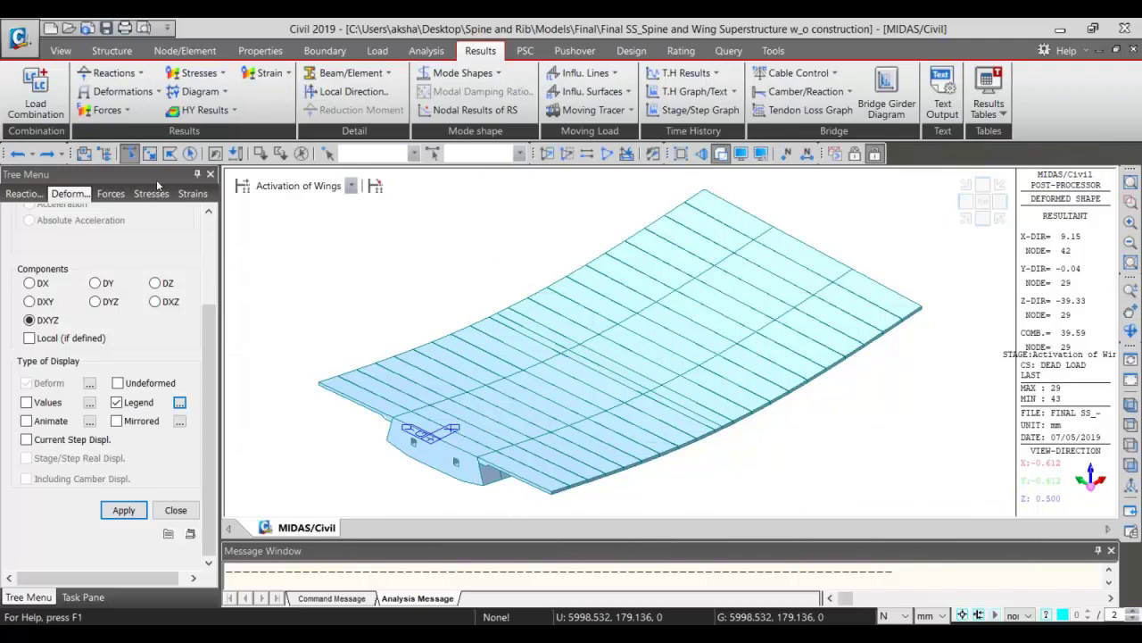
Plot the DXYZ displacement contour on the deformed model with its legend for the Activation of Wings stage
click(158, 91)
click(124, 128)
scroll(206, 433, down, 2)
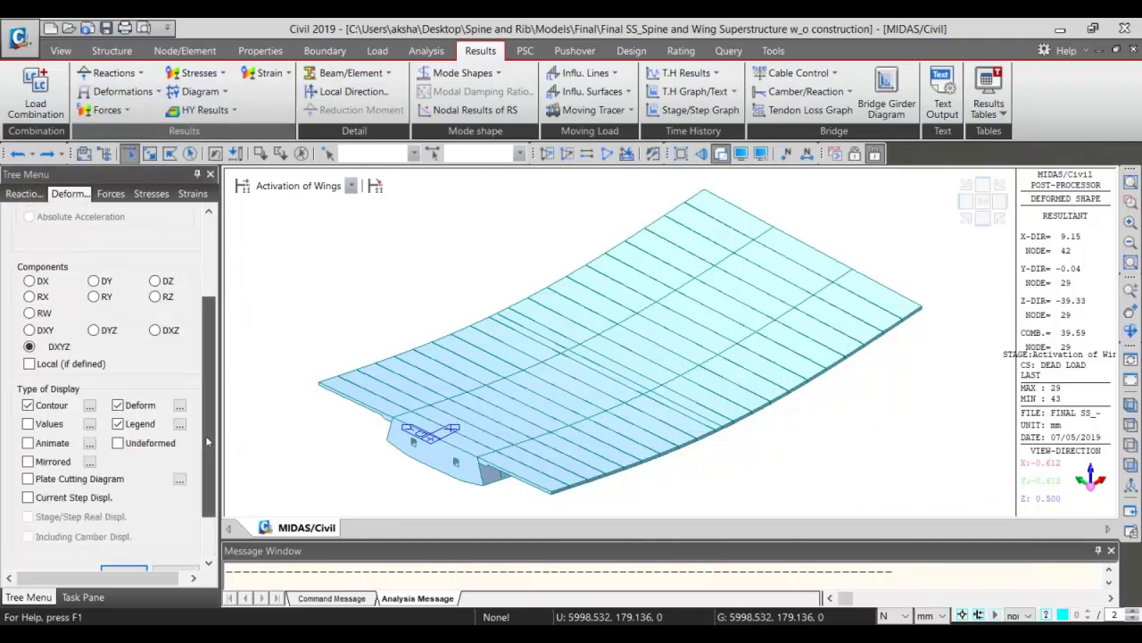
click(125, 510)
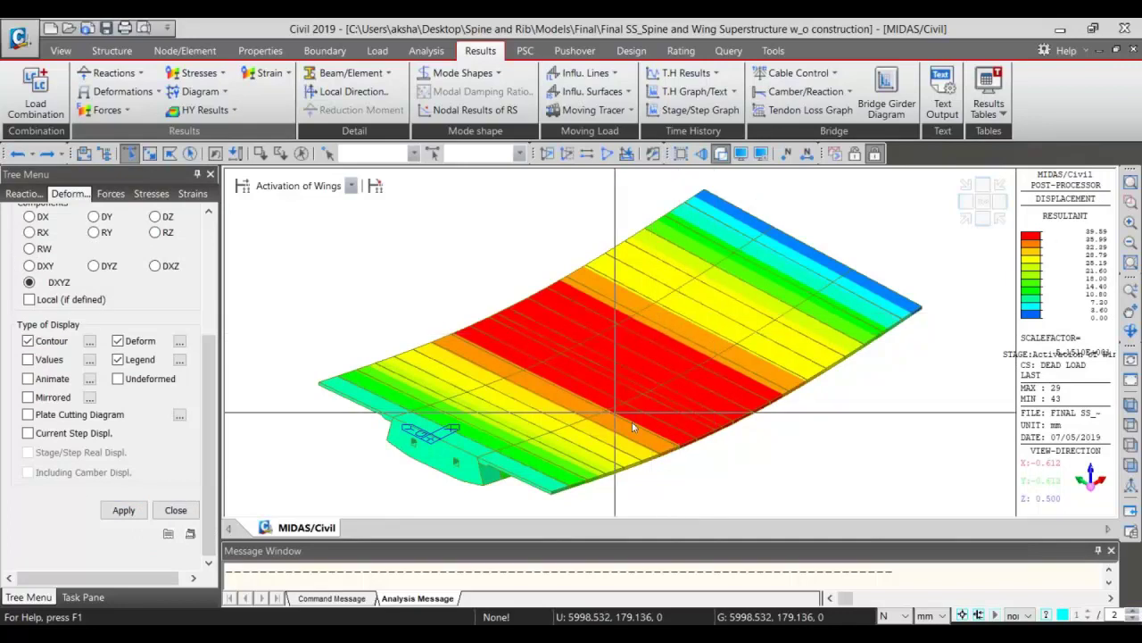
Plot the total My beam diagram for CS: Dead Load with line fill, contour, deformation and legend
click(107, 110)
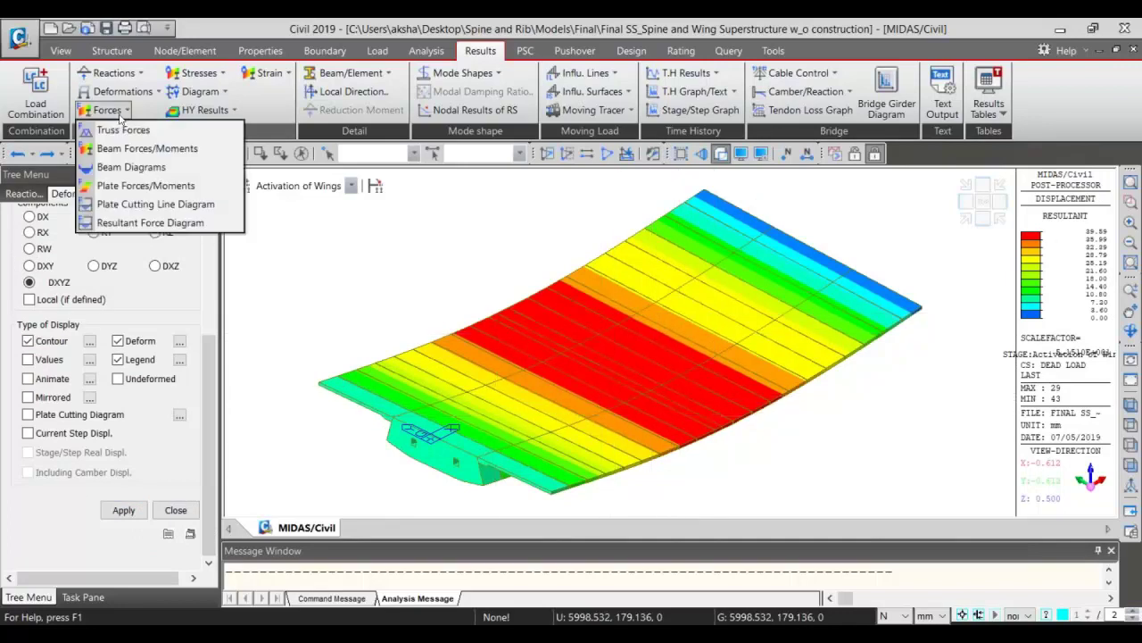
click(125, 163)
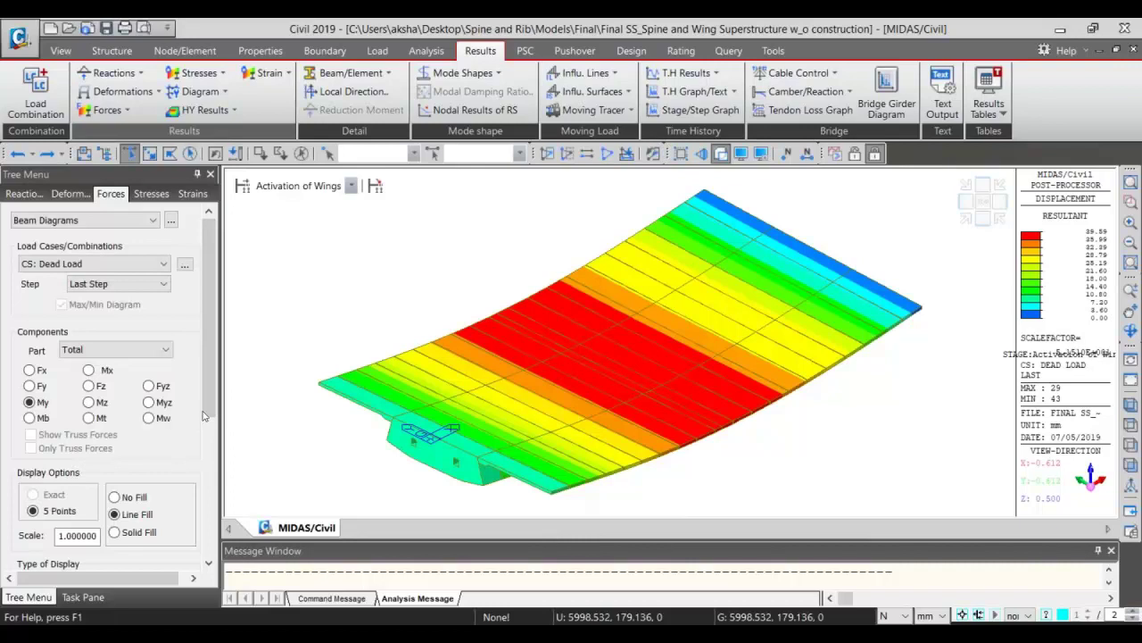
scroll(200, 446, down, 4)
scroll(202, 482, down, 3)
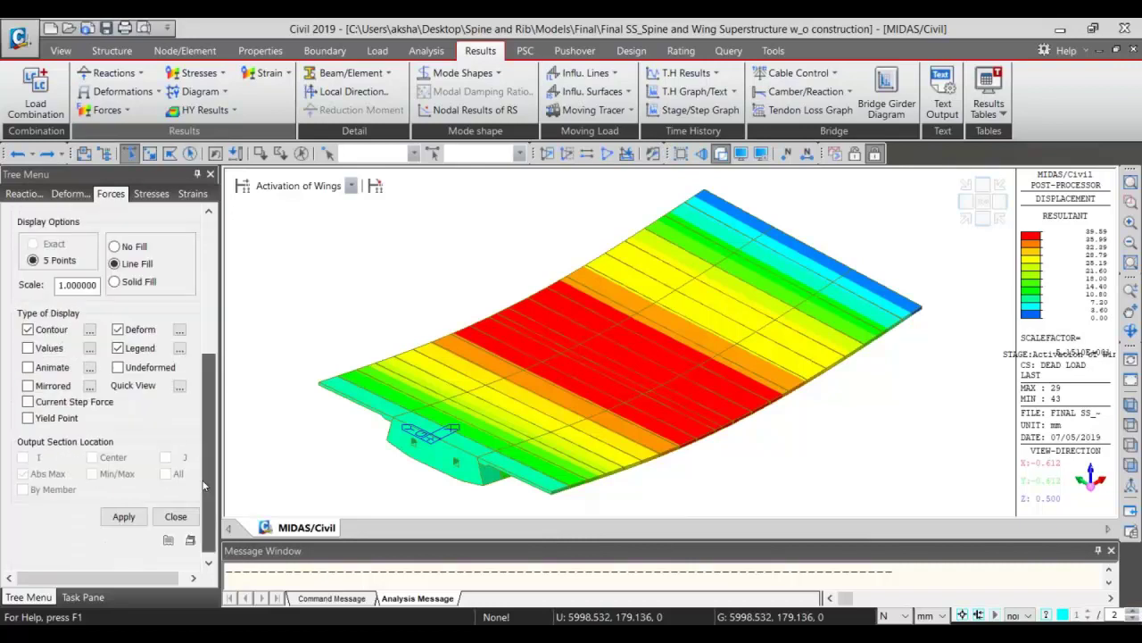
scroll(203, 484, down, 1)
click(124, 509)
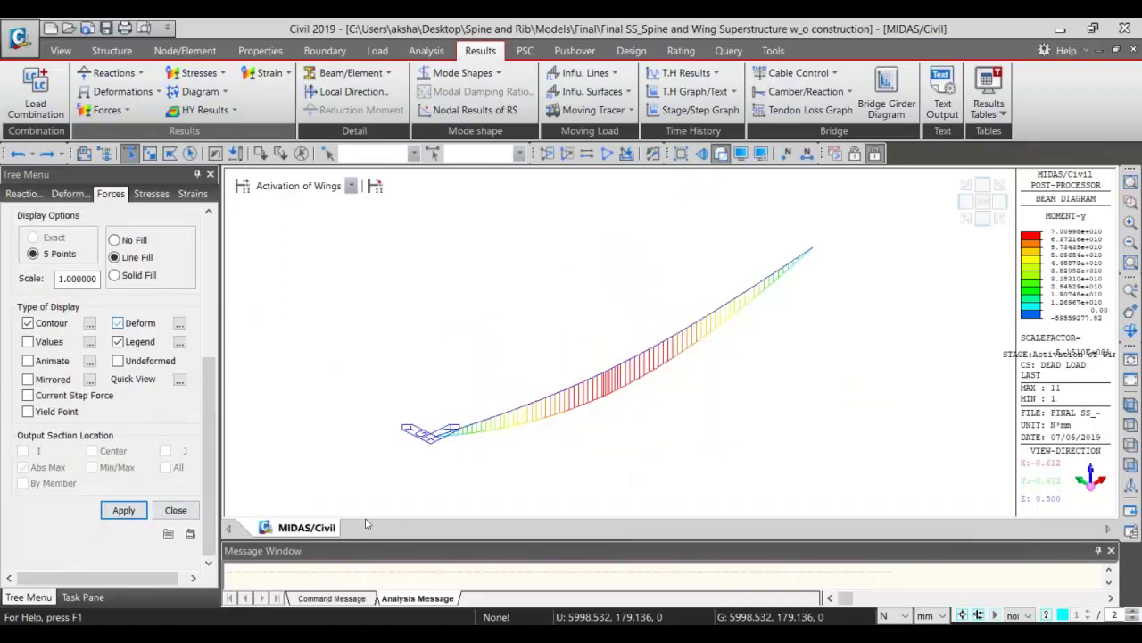
Replot the My beam diagram without deformation, enlarge the model view and show the SpineErec+ Prestressing stage
click(117, 323)
click(123, 510)
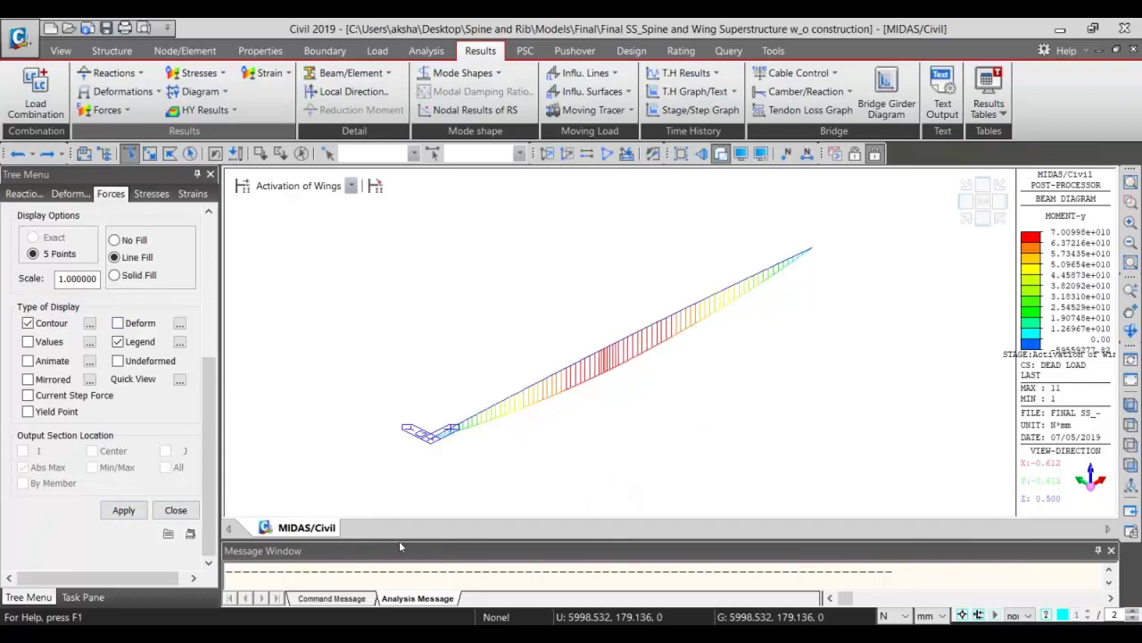
drag(399, 539, 399, 580)
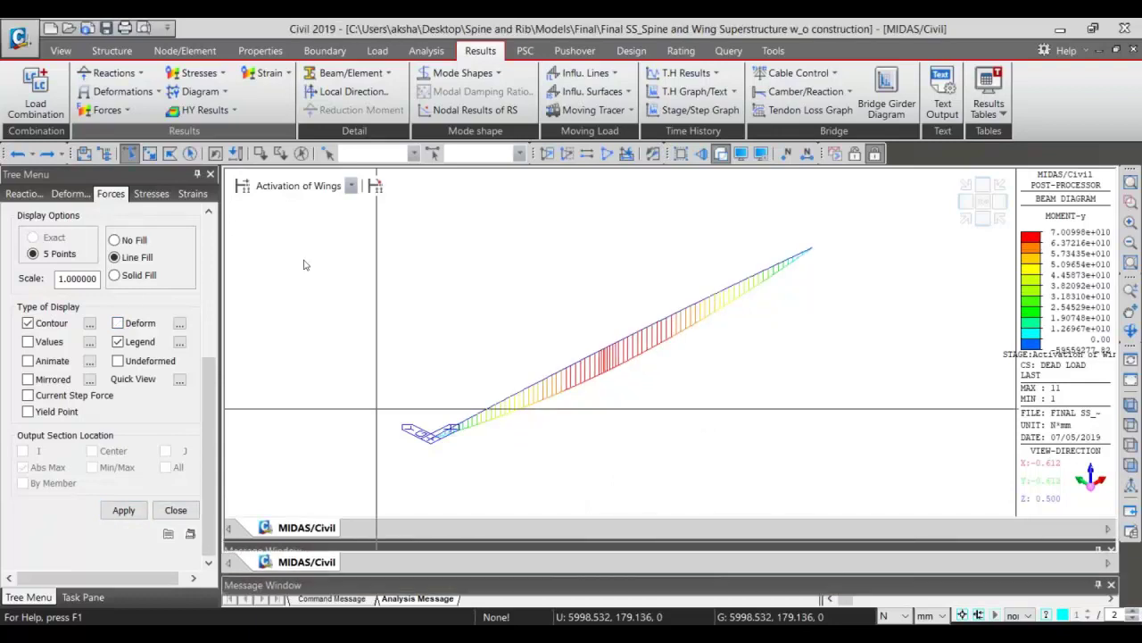
click(305, 186)
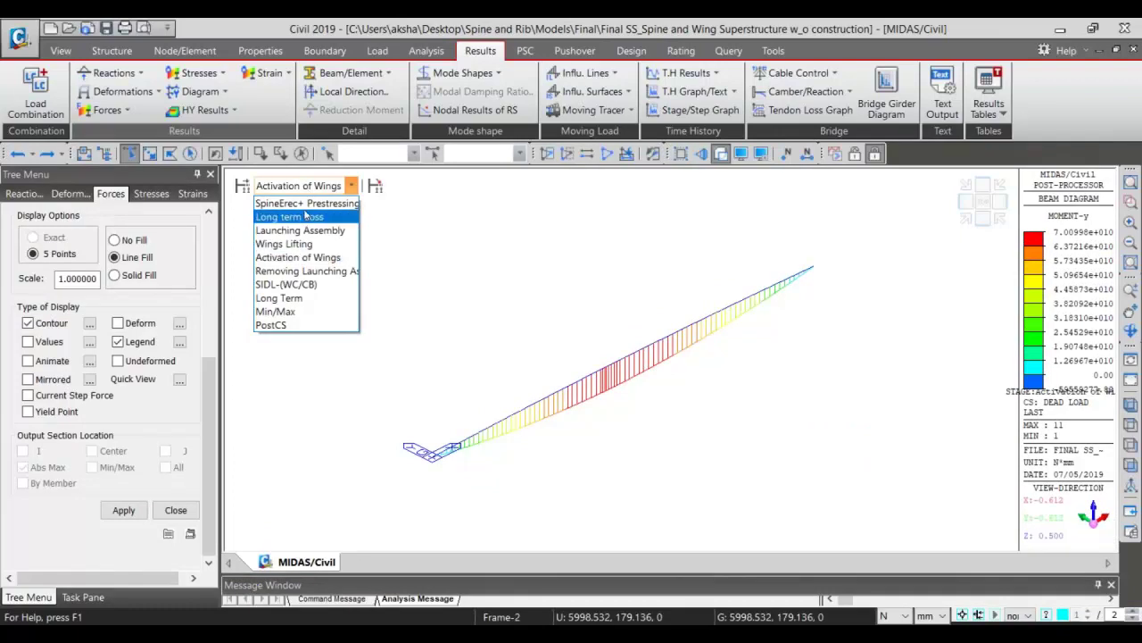
click(308, 204)
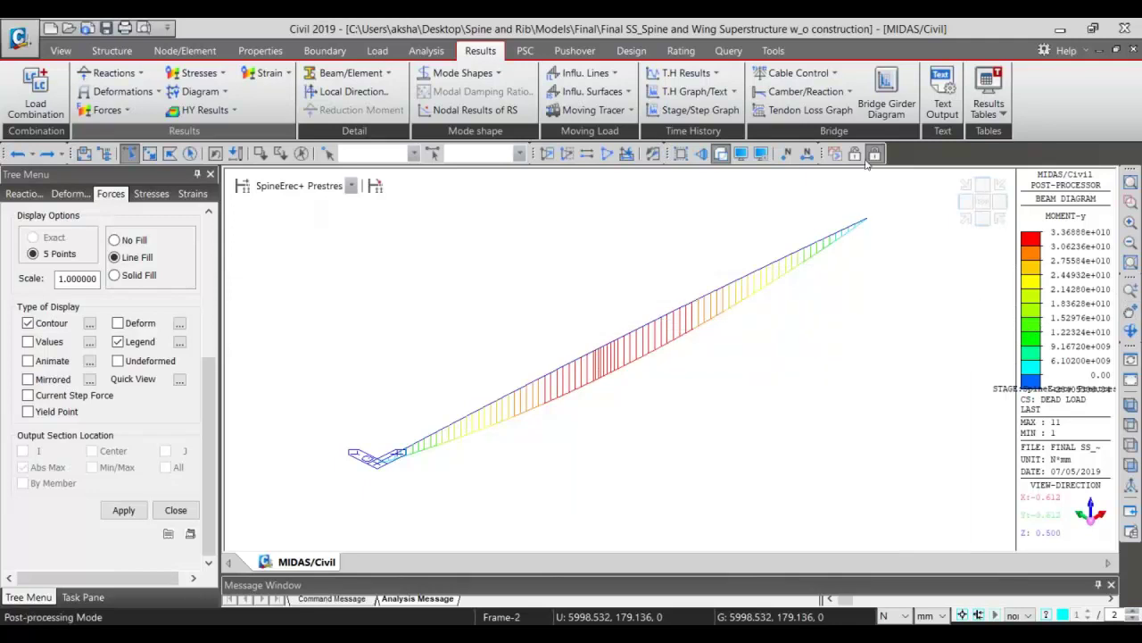
Leave the beam diagram through preprocessing mode, return to post-processing at the PostCS stage and look over the available stress results
click(865, 157)
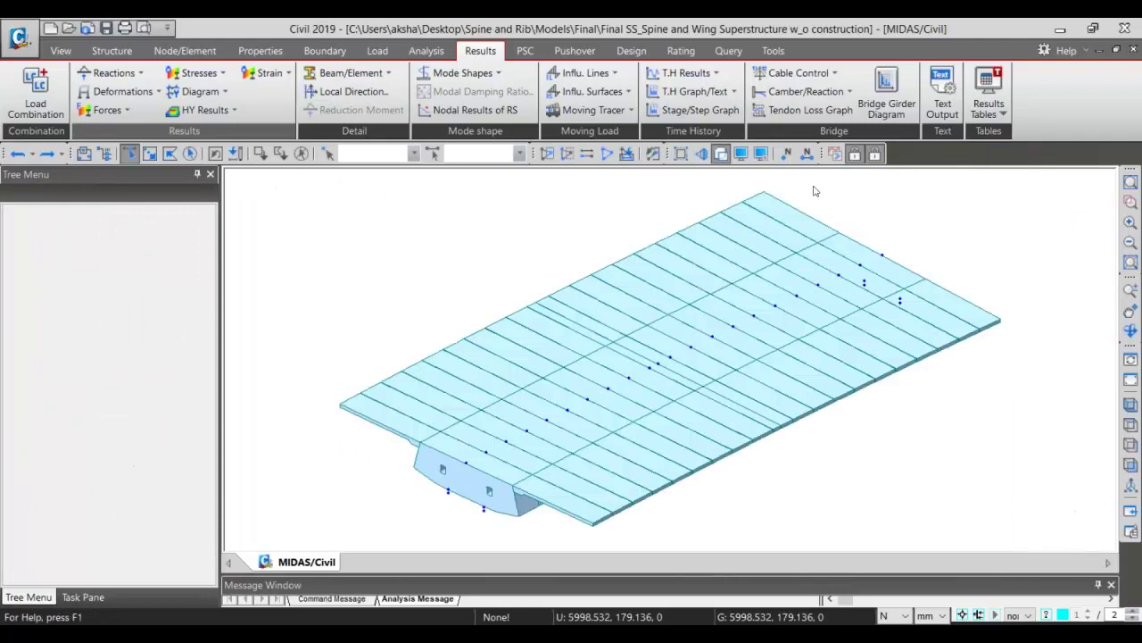
click(213, 77)
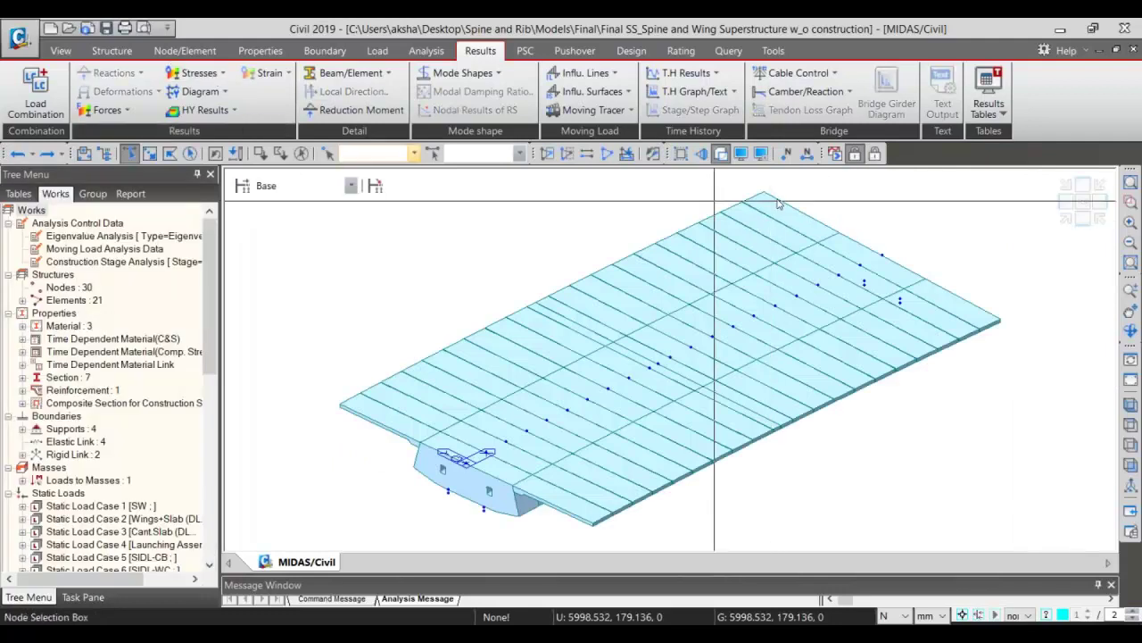
click(212, 75)
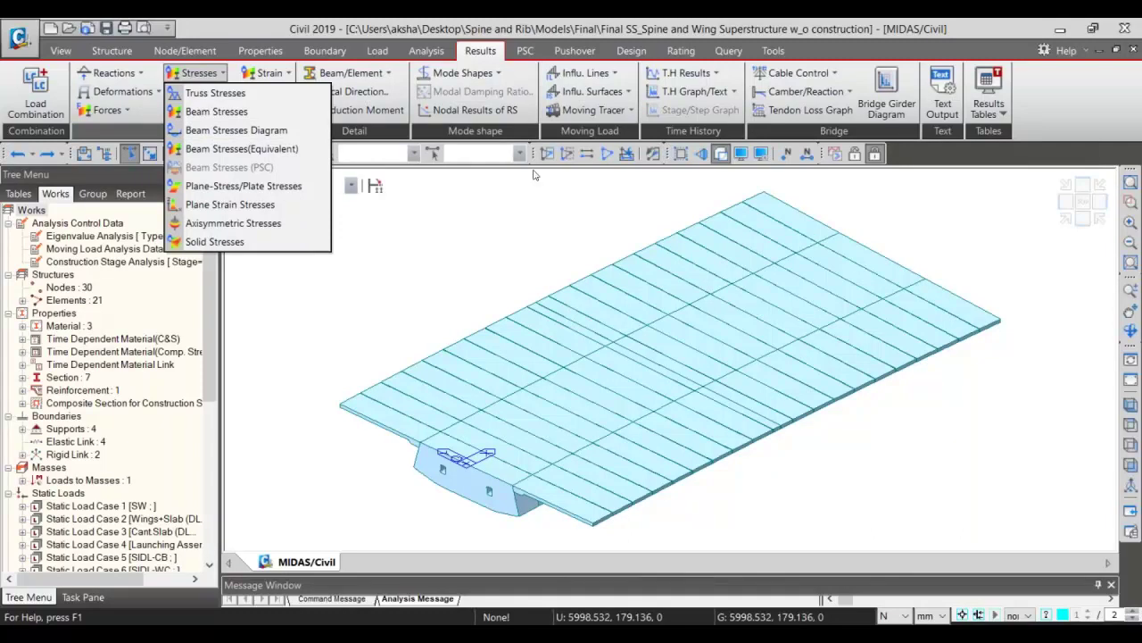
click(487, 310)
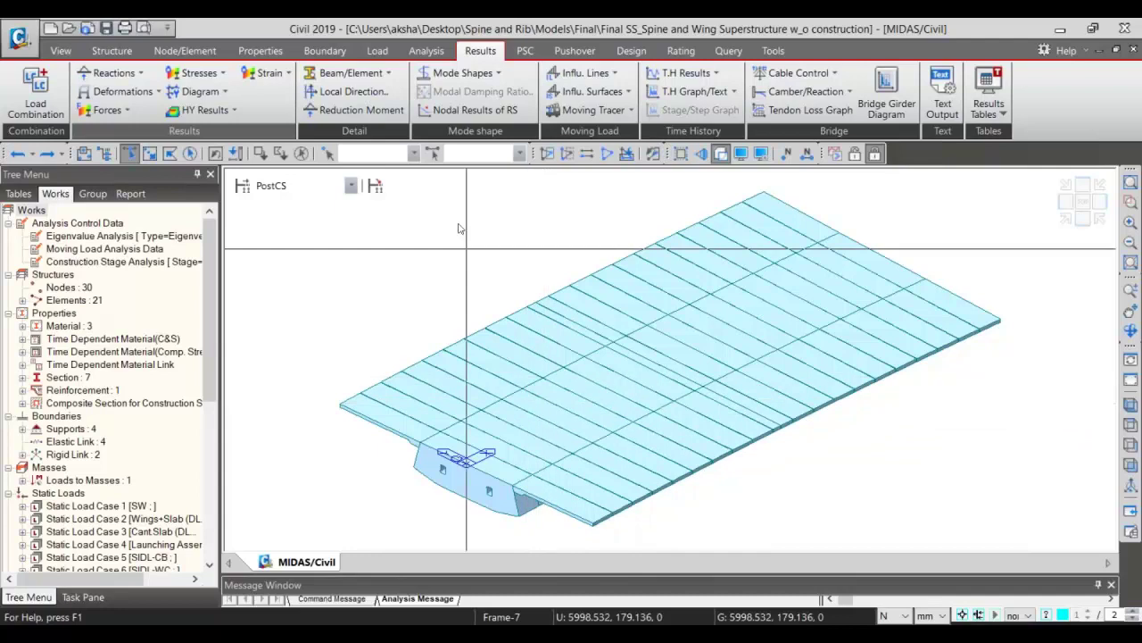
Run the moving load tracer for the FZ reaction at key node 1 with MVmax: L-70R(1)+ClassA(1)-NKB
click(112, 111)
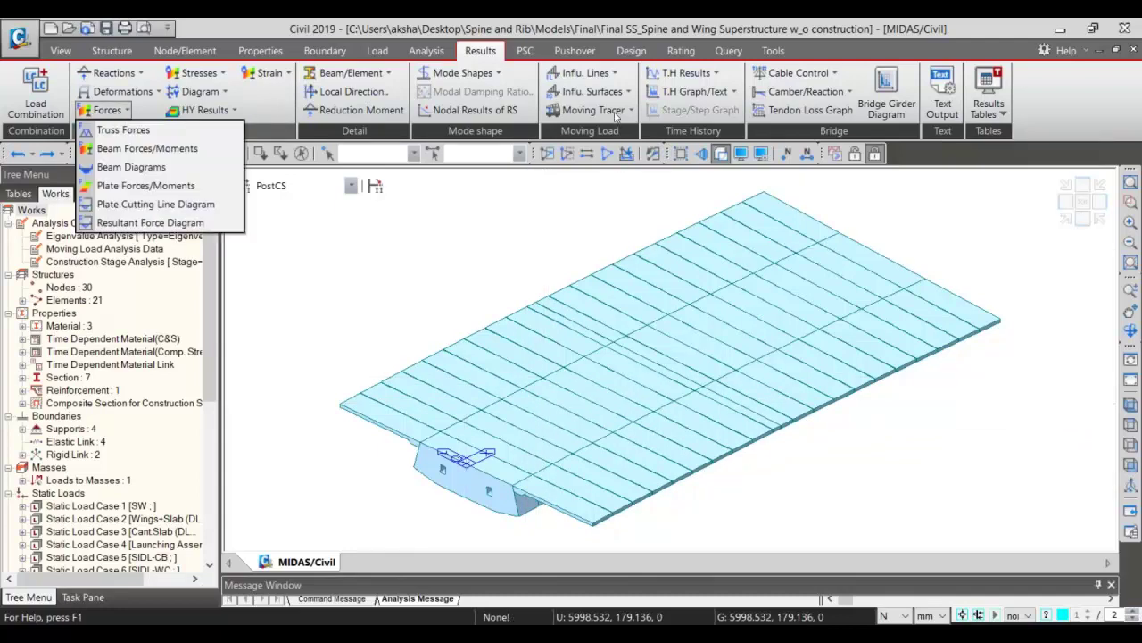
click(615, 114)
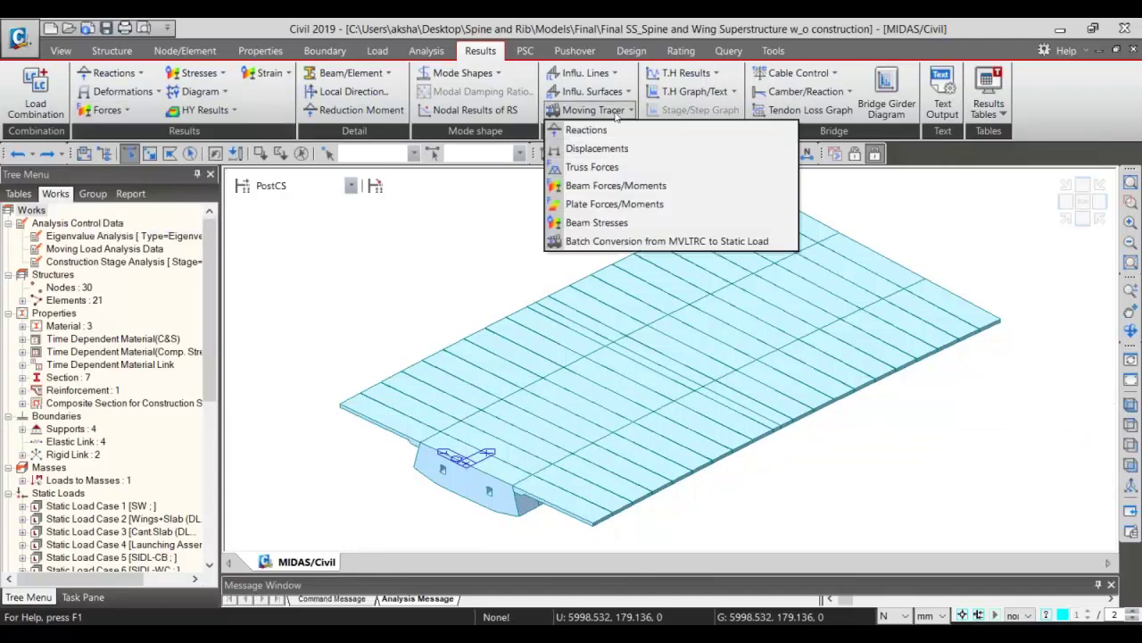
click(628, 132)
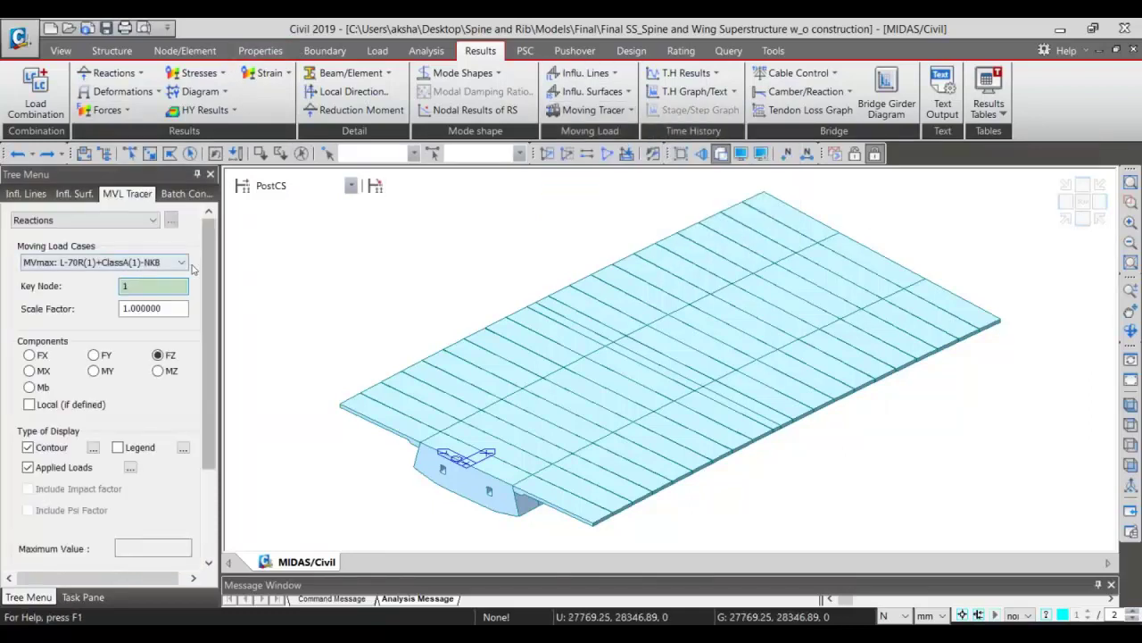
click(181, 262)
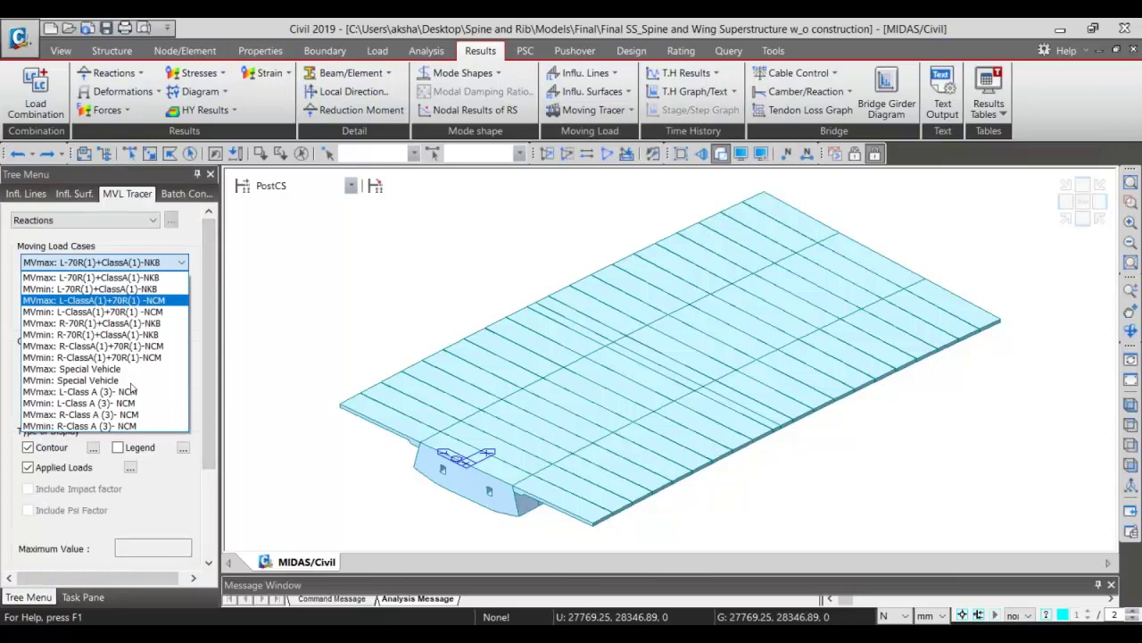
click(183, 264)
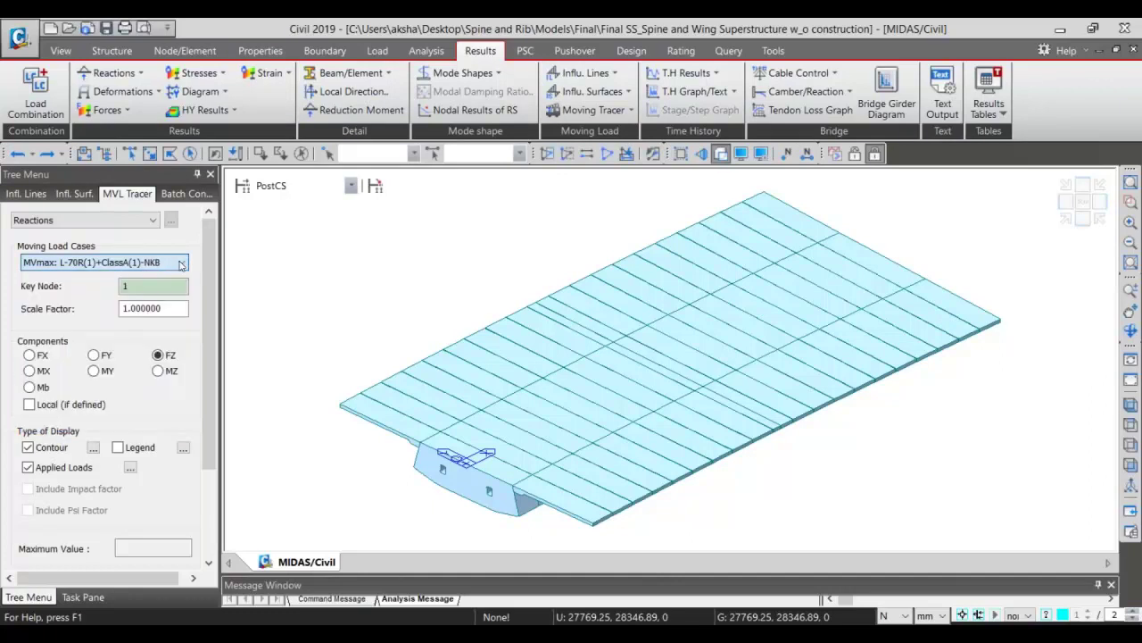
click(514, 536)
scroll(161, 500, down, 3)
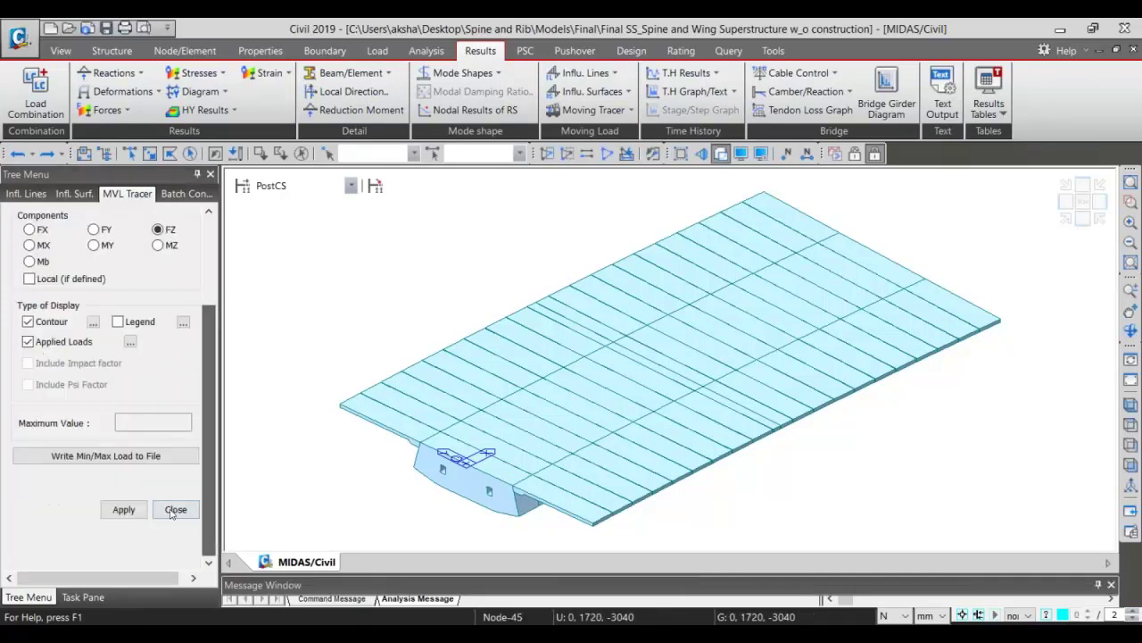
click(124, 510)
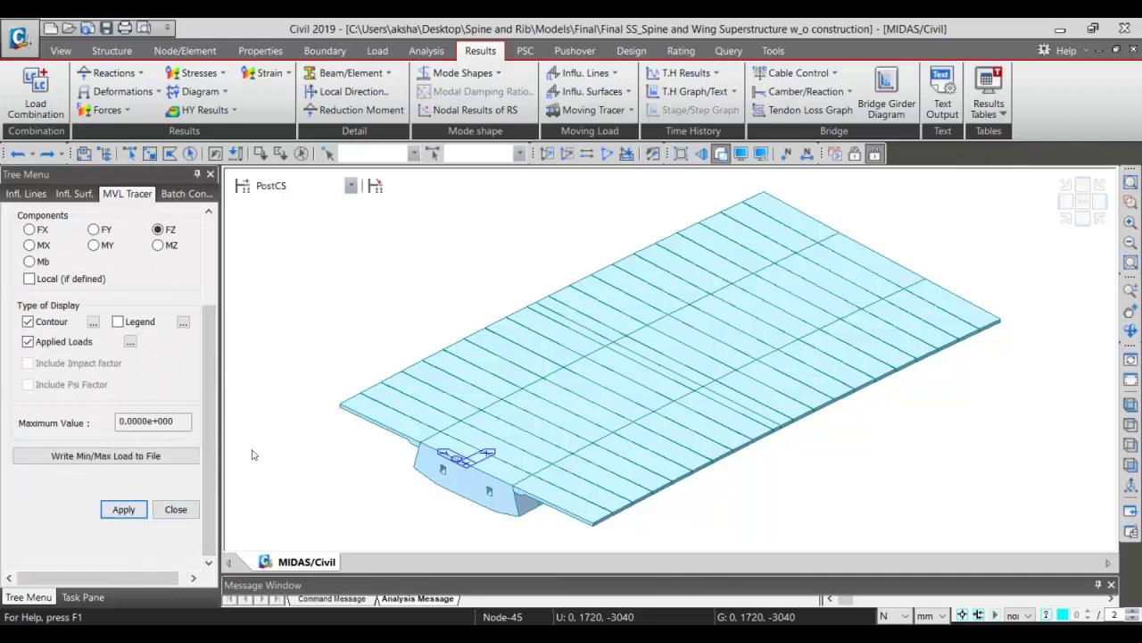
Display the model's nodes and run the moving load tracer for the FZ reaction at key node 43
scroll(476, 506, up, 2)
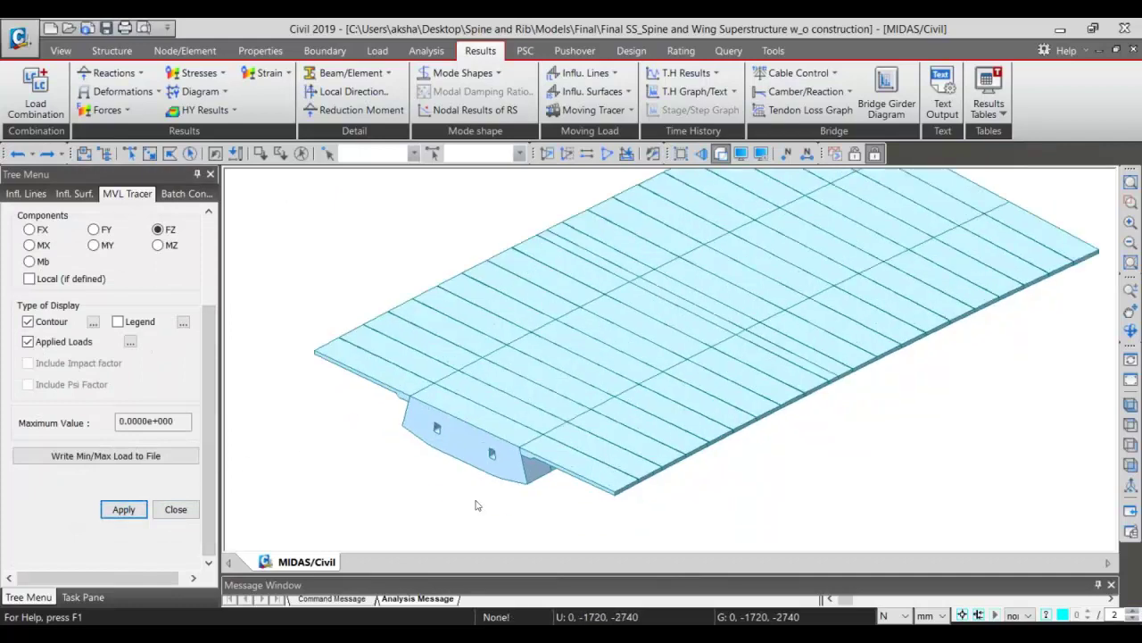
click(460, 415)
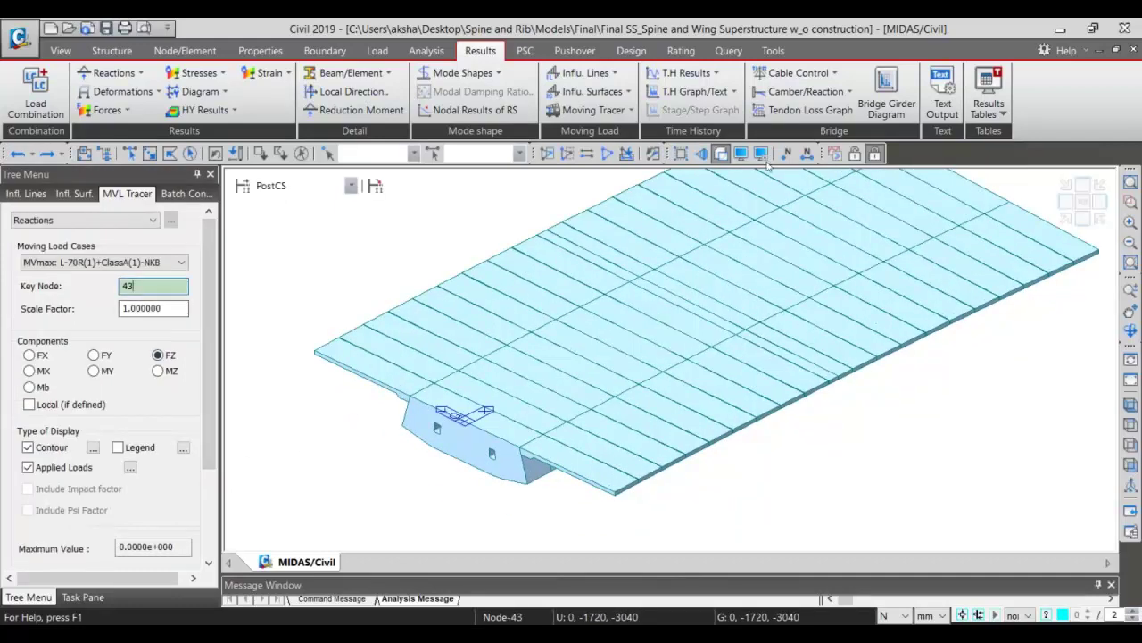
click(721, 155)
click(741, 154)
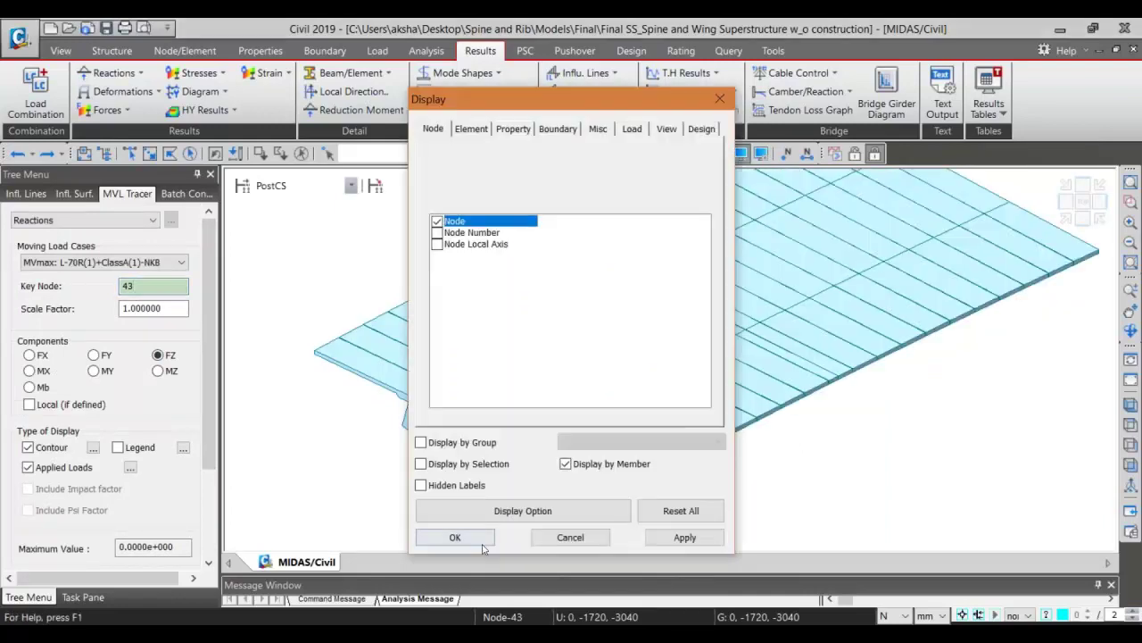
click(454, 536)
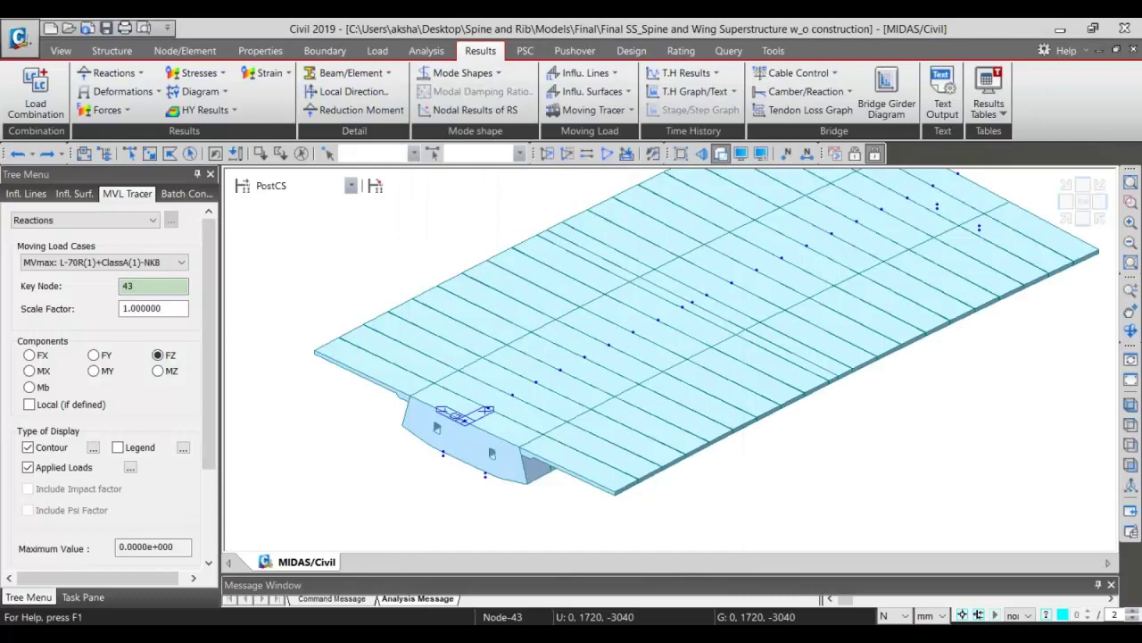
scroll(201, 461, down, 3)
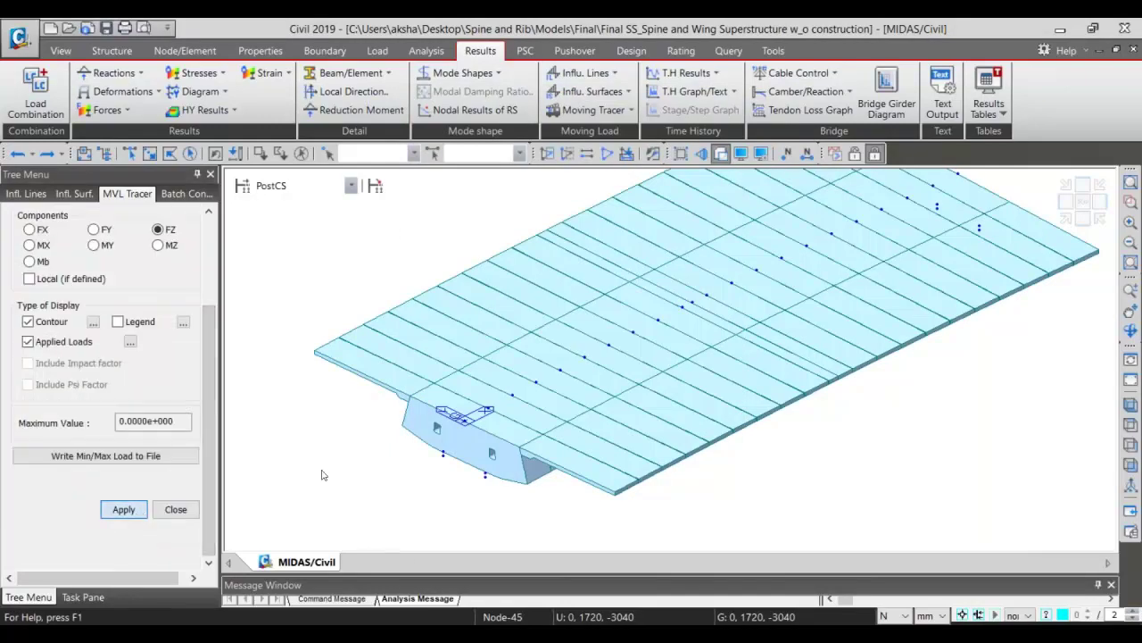
click(114, 515)
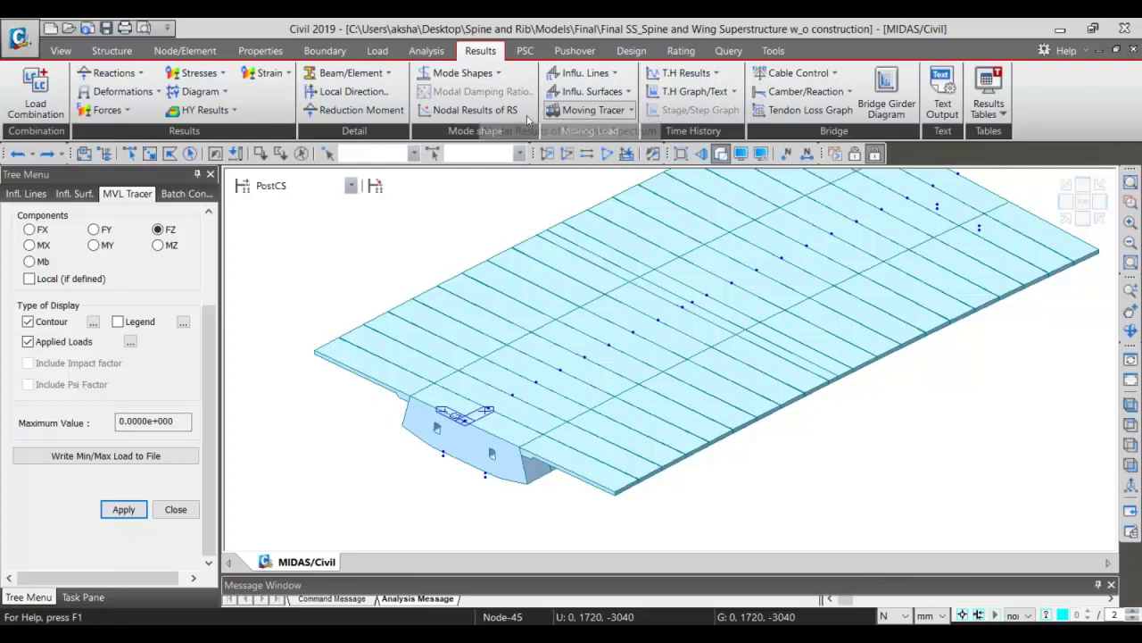
Run the moving load tracer for beam moment My at the i end of key element 7 with MVmax: L-70R(1)+ClassA(1)-NKB
click(357, 110)
click(594, 110)
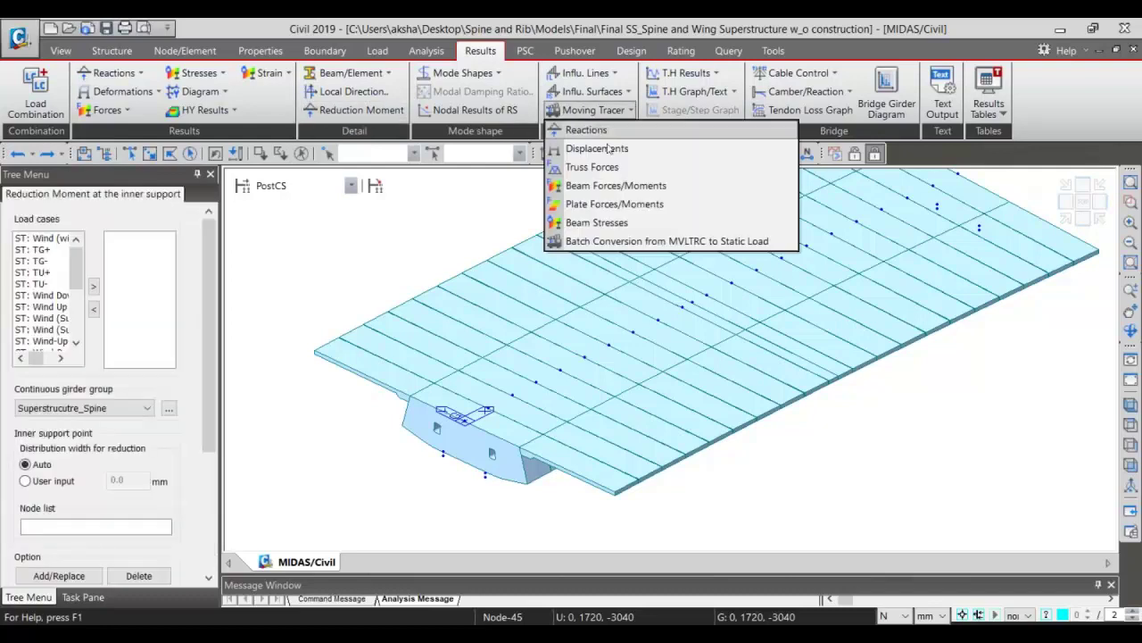
click(616, 185)
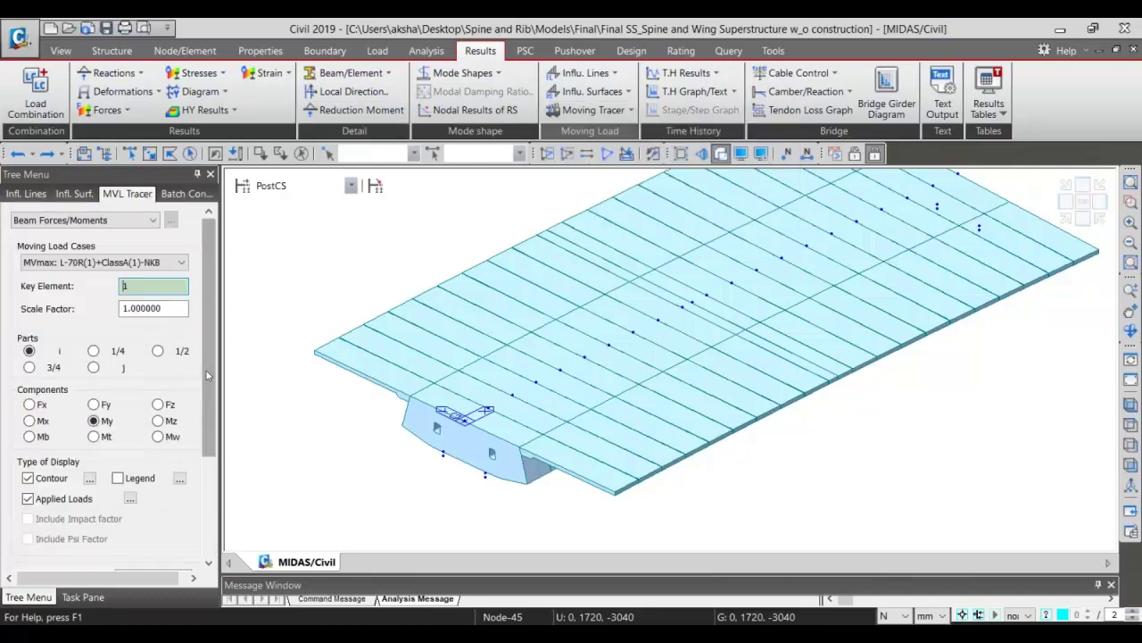
scroll(206, 370, down, 2)
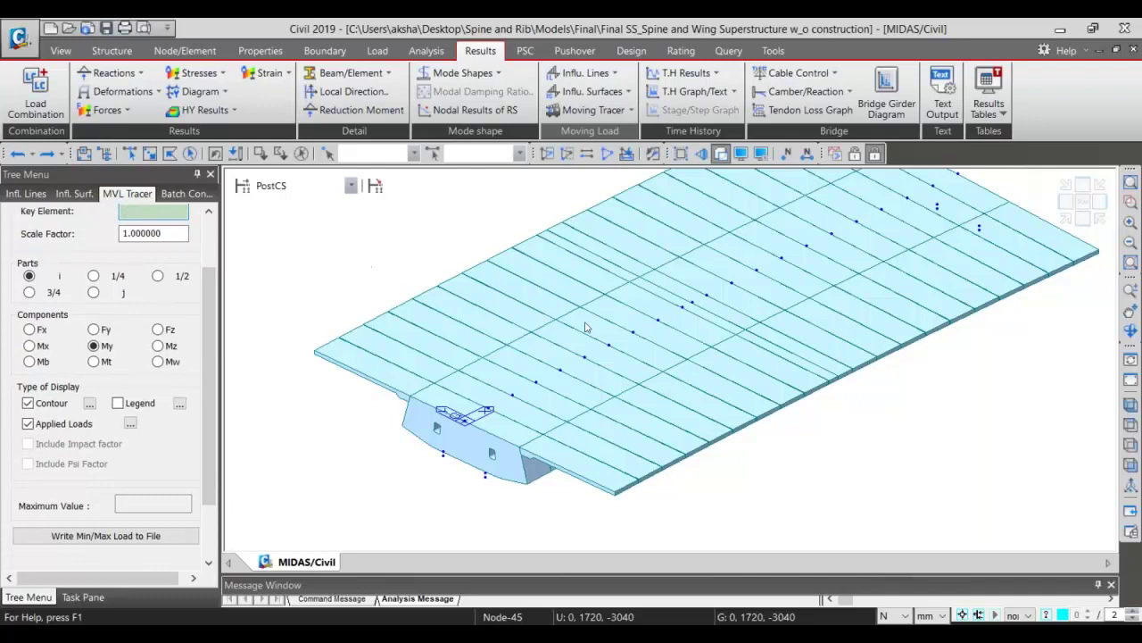
click(608, 336)
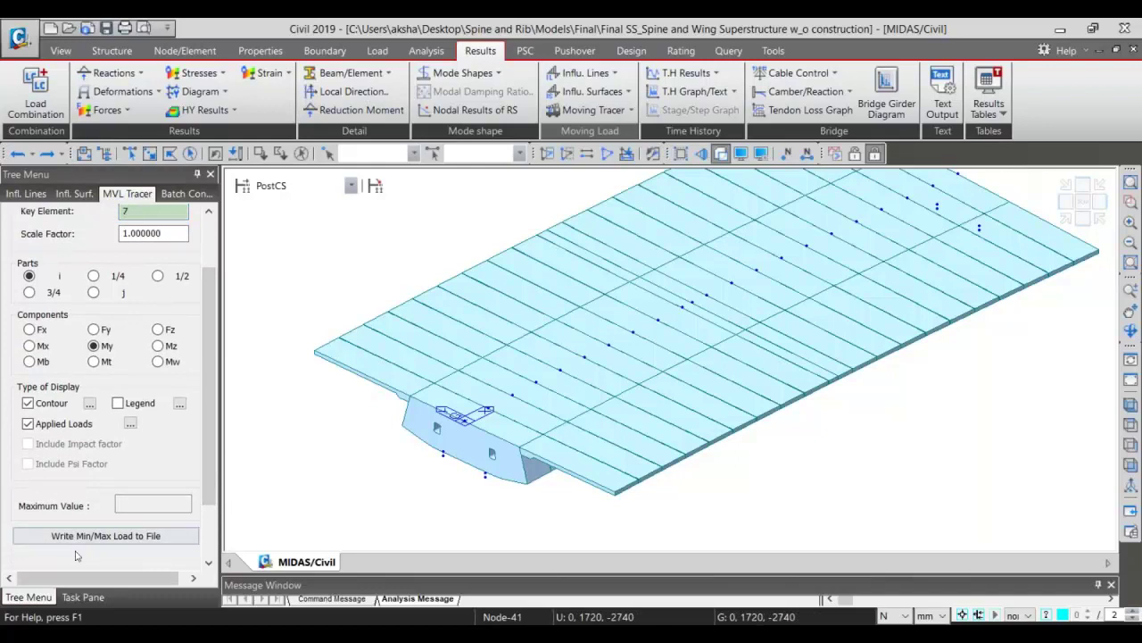
scroll(170, 499, down, 2)
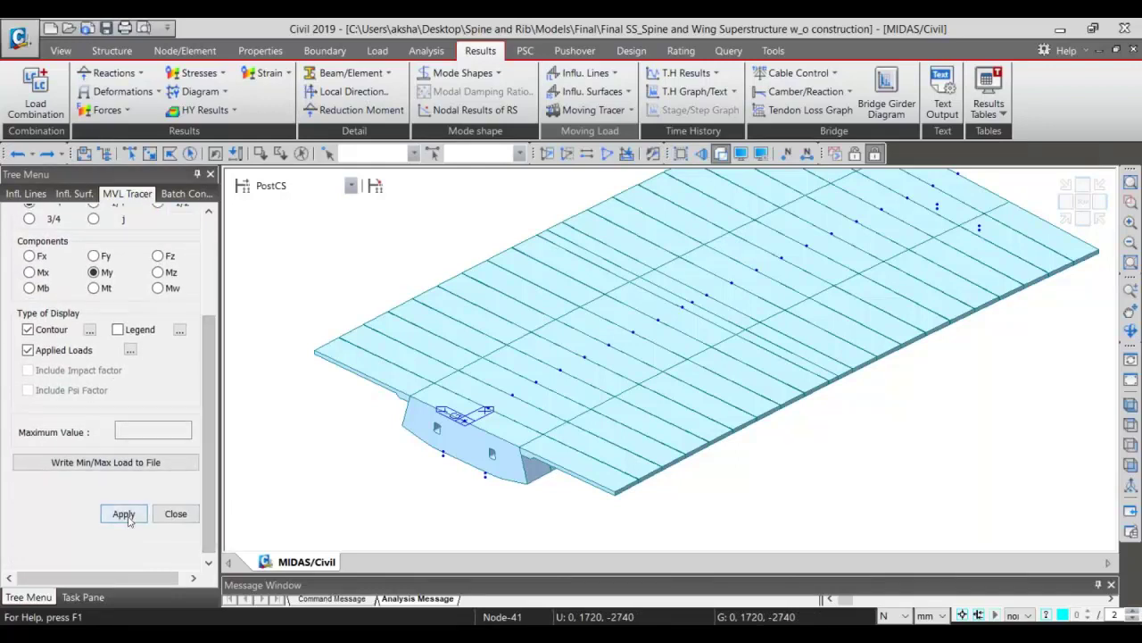
click(125, 514)
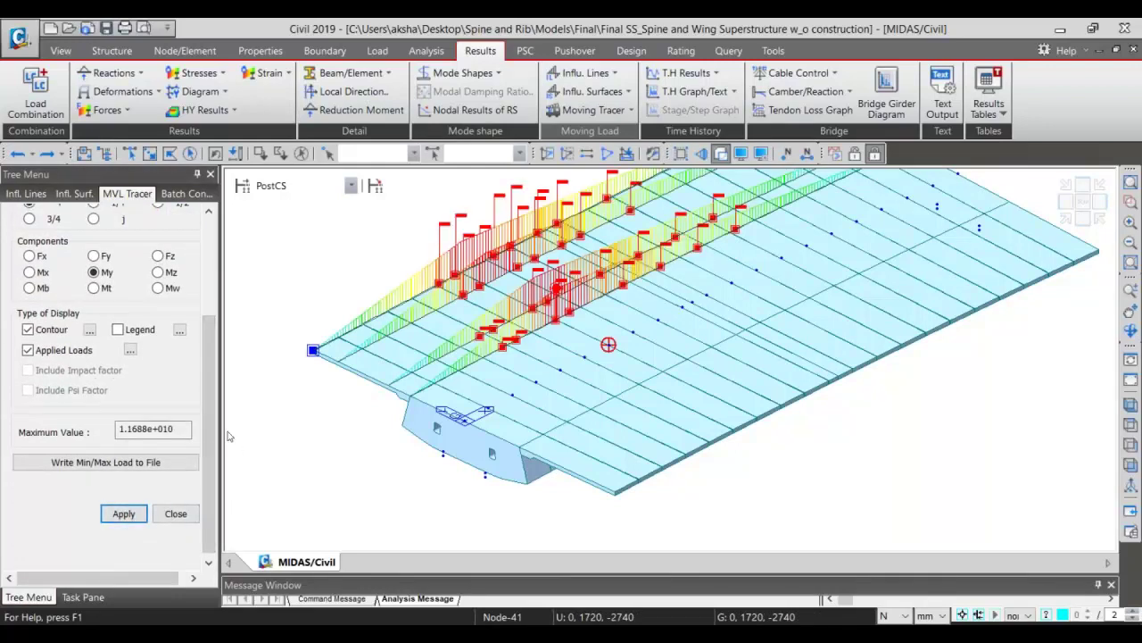
Review the beam moment tracer settings, write the min/max load to file and close the tracer
scroll(201, 419, up, 3)
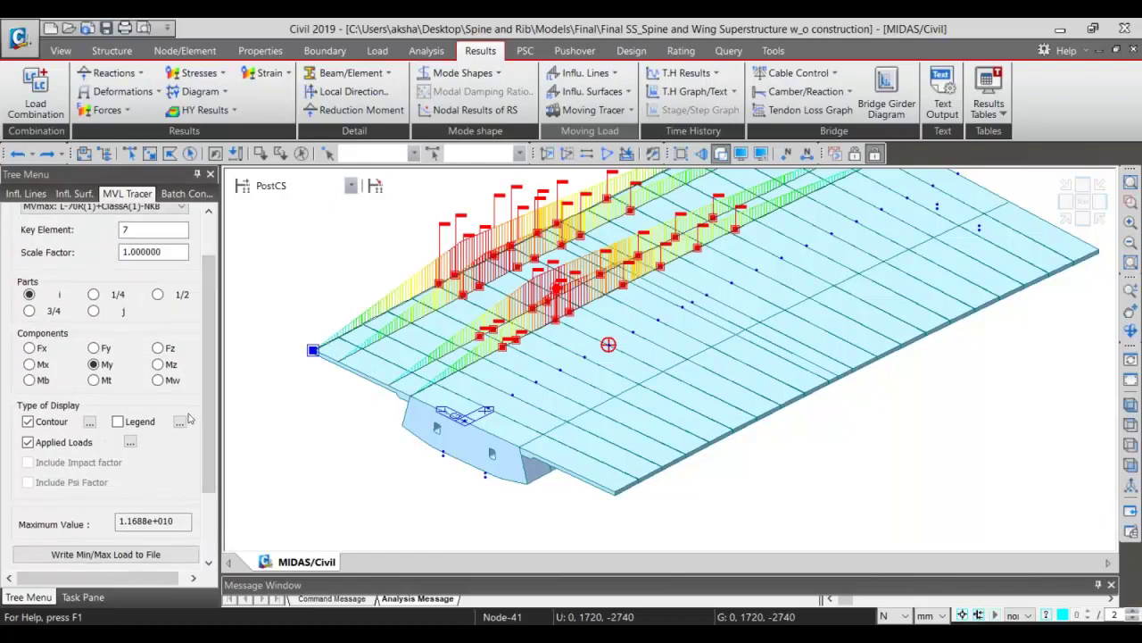
scroll(206, 420, up, 2)
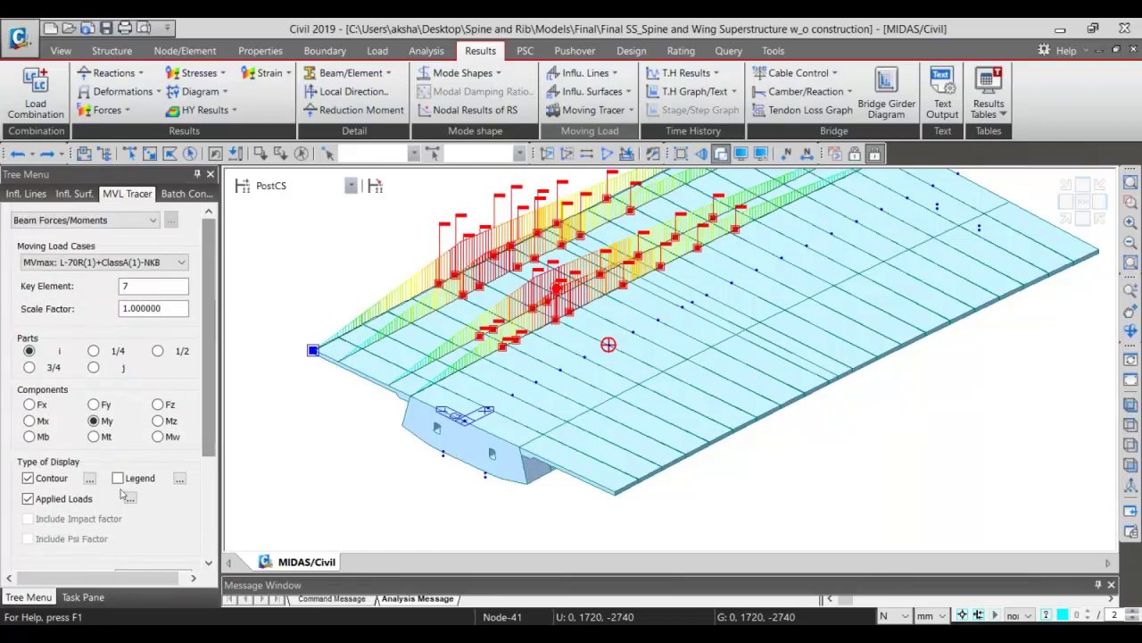
scroll(125, 491, down, 3)
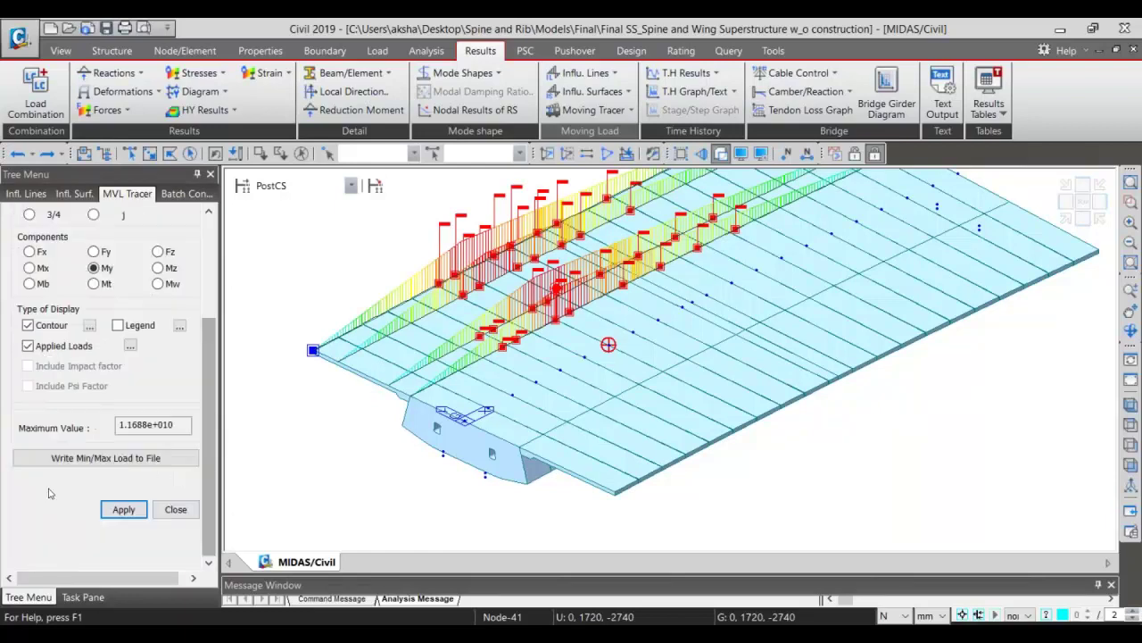
click(110, 461)
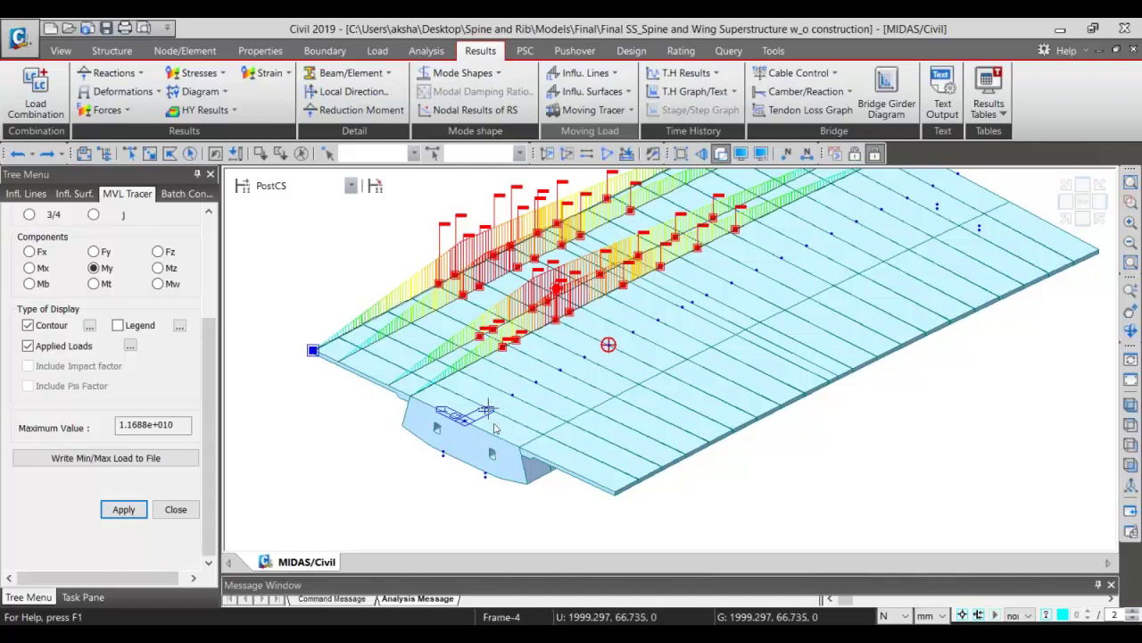
mouse_move(496, 429)
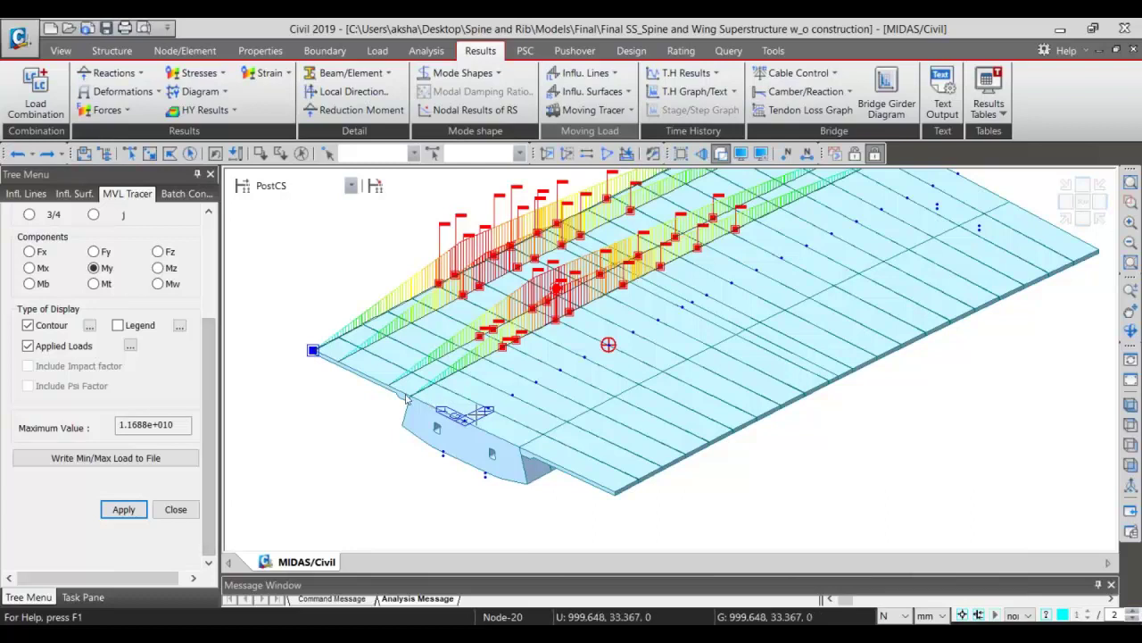
click(175, 510)
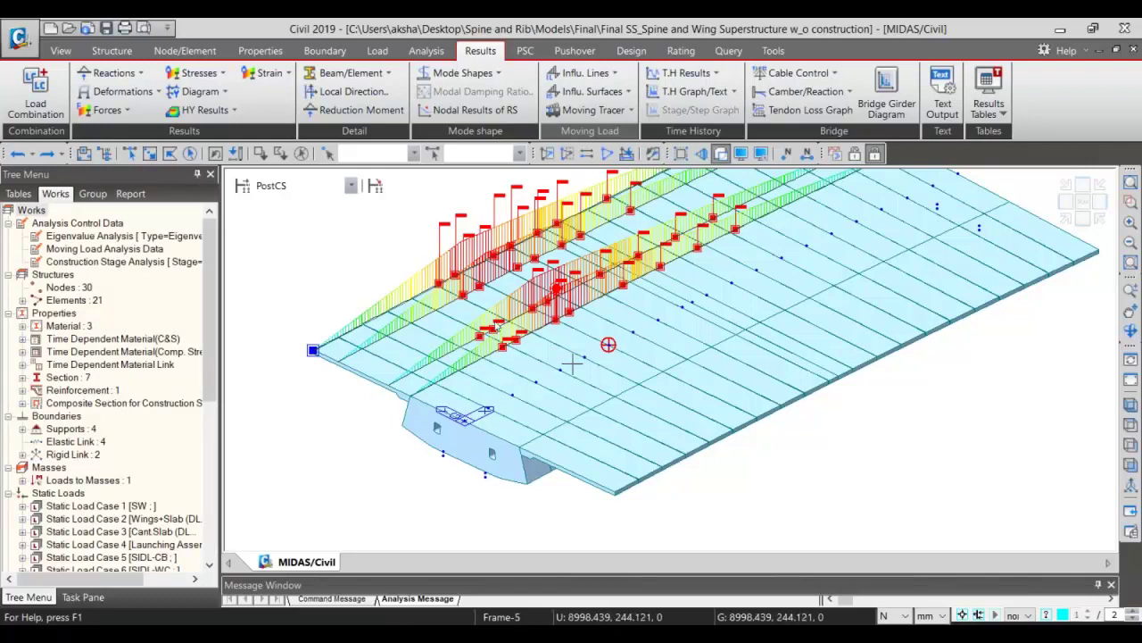
Confirm the PSC design parameters for IRC:112-2011 with all ultimate and serviceability limit state outputs included
click(526, 53)
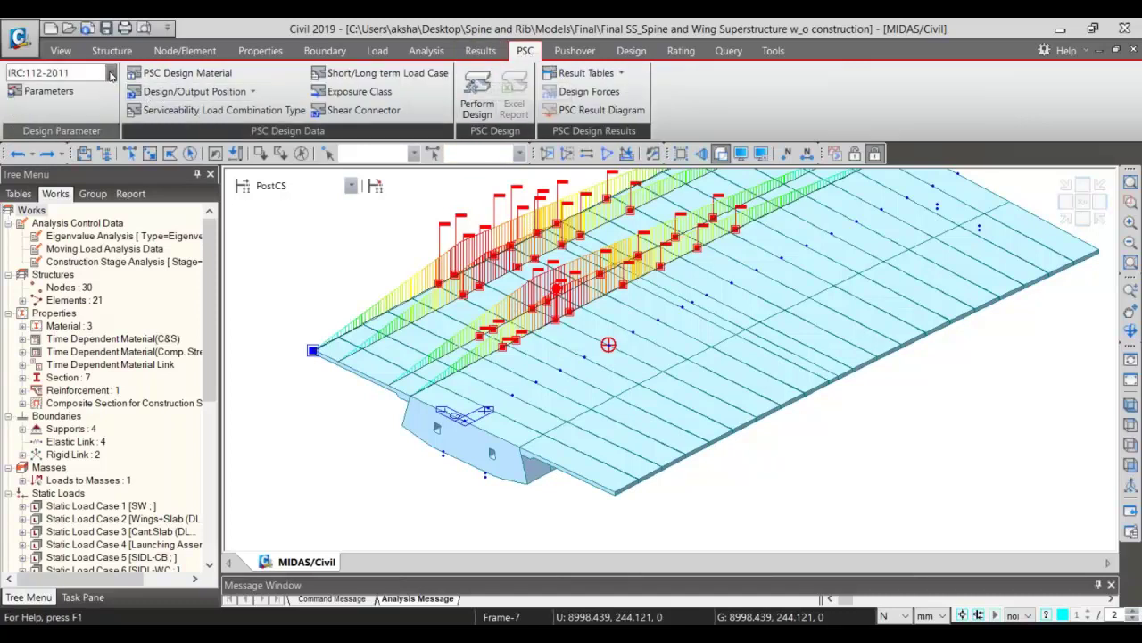
click(111, 75)
click(111, 75)
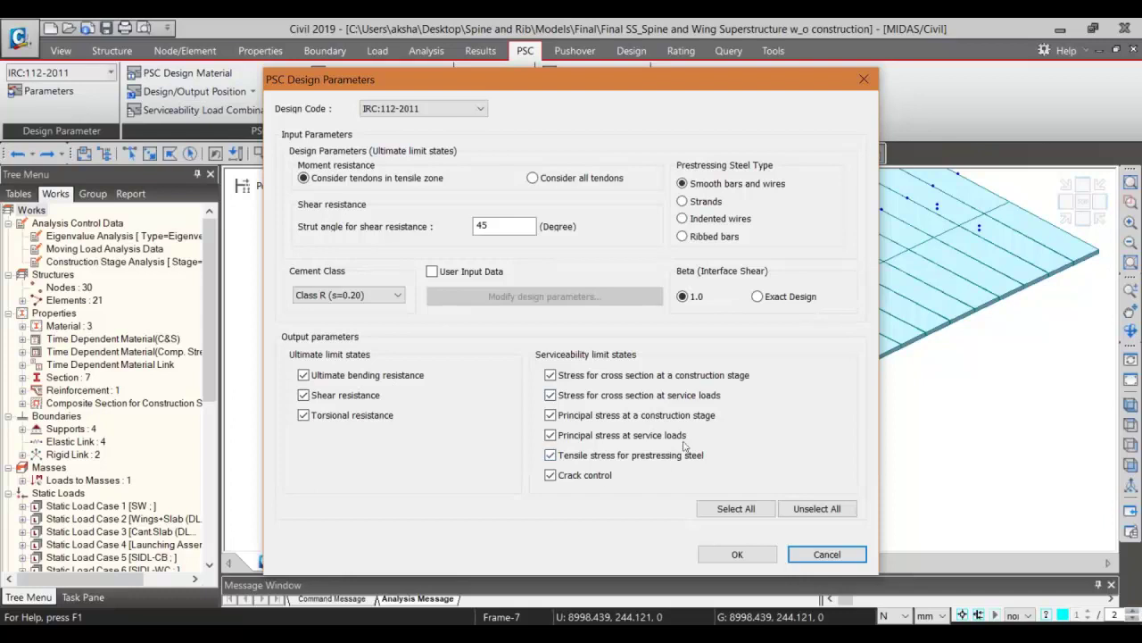
click(738, 555)
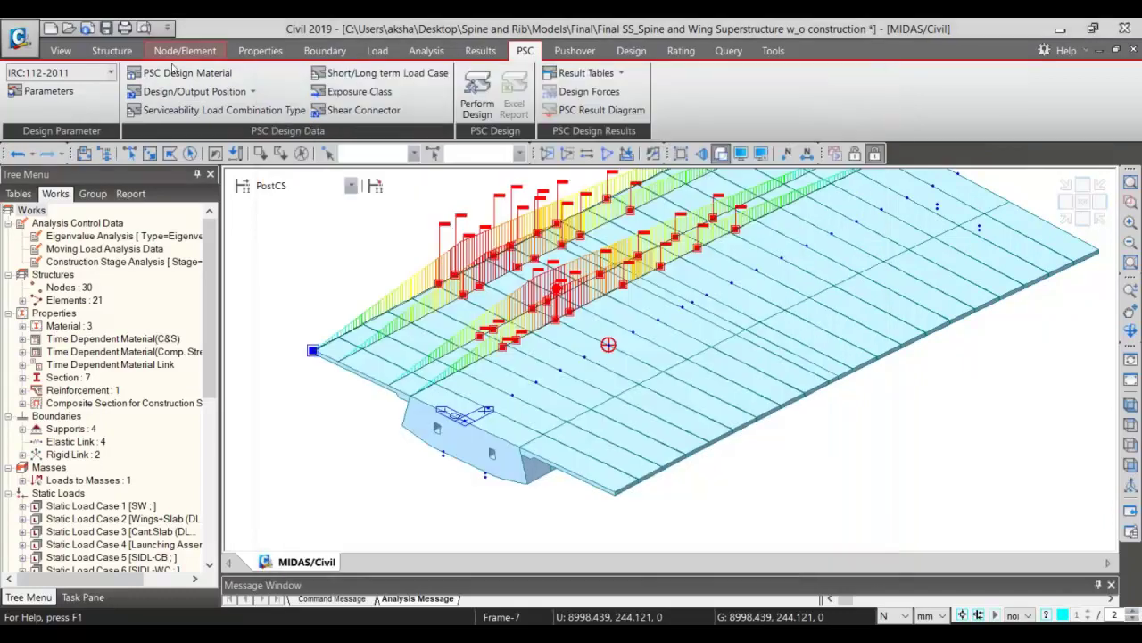
For the M60-Girder PSC design material, set the girder rebar code to IS(RC) with Fe500 main rebar and Fe500 sub-rebar
click(188, 72)
click(472, 97)
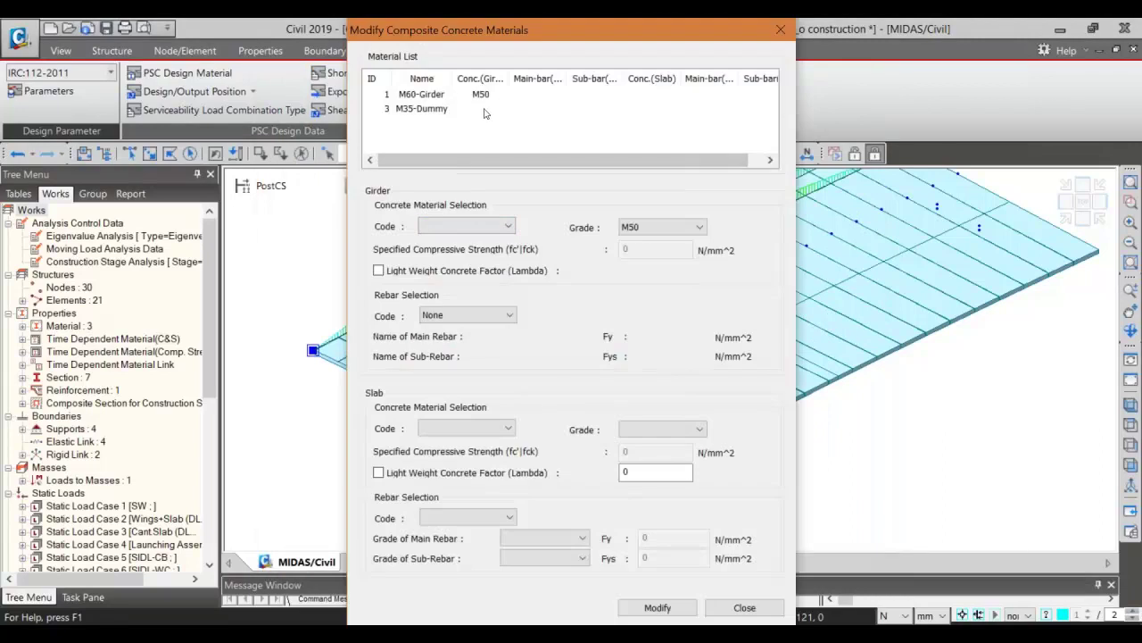
click(482, 315)
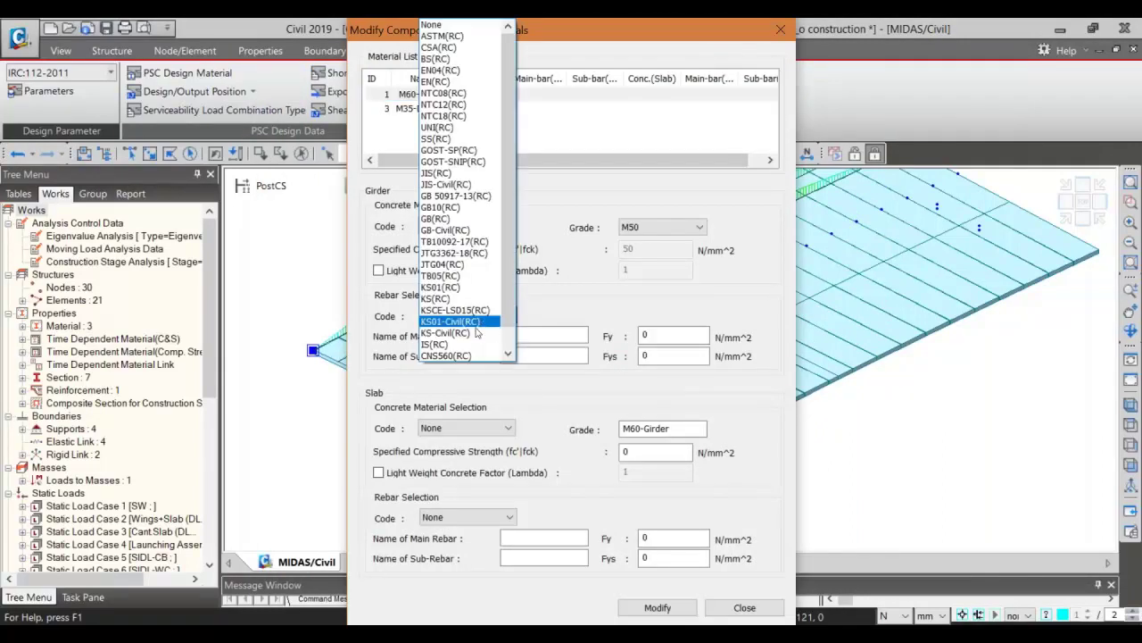
click(478, 336)
click(562, 335)
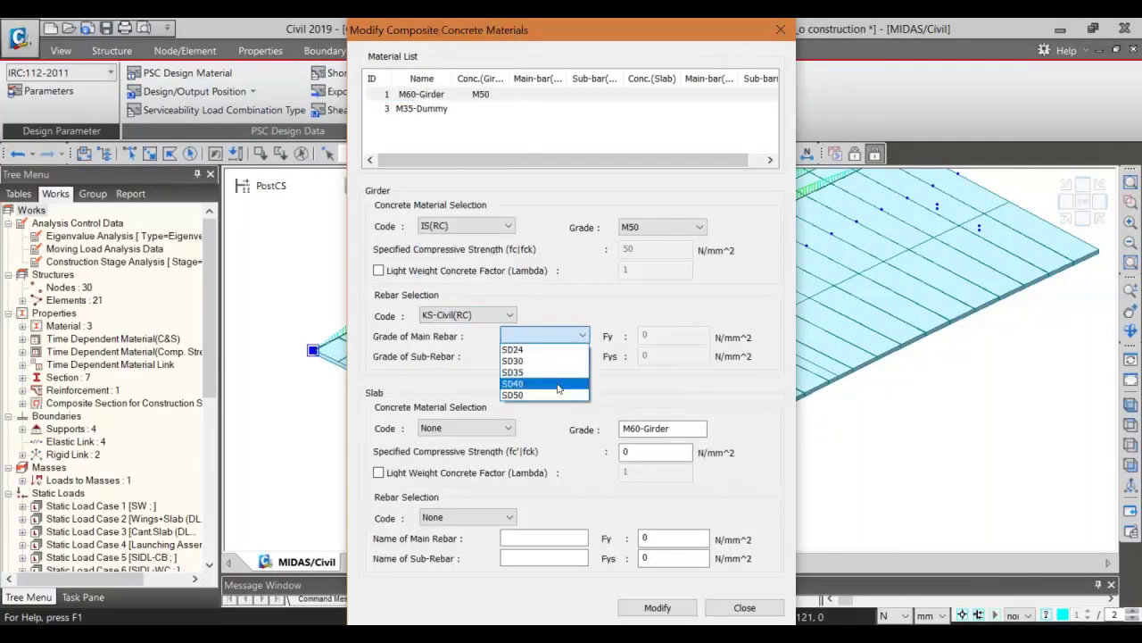
click(496, 347)
click(487, 320)
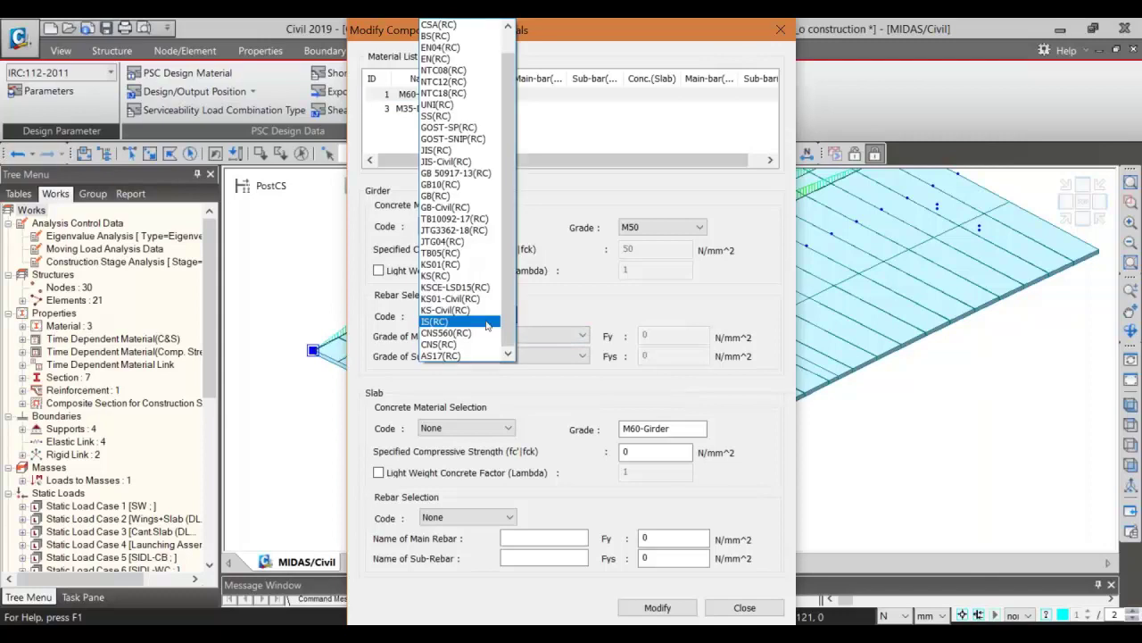
click(485, 323)
click(540, 336)
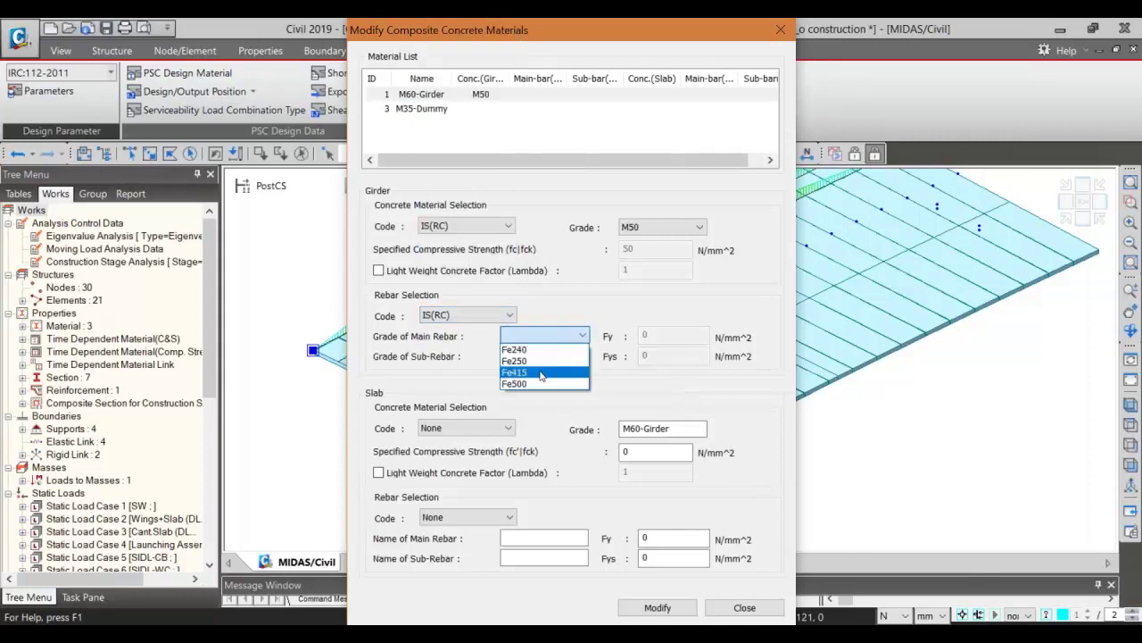
click(538, 383)
click(544, 357)
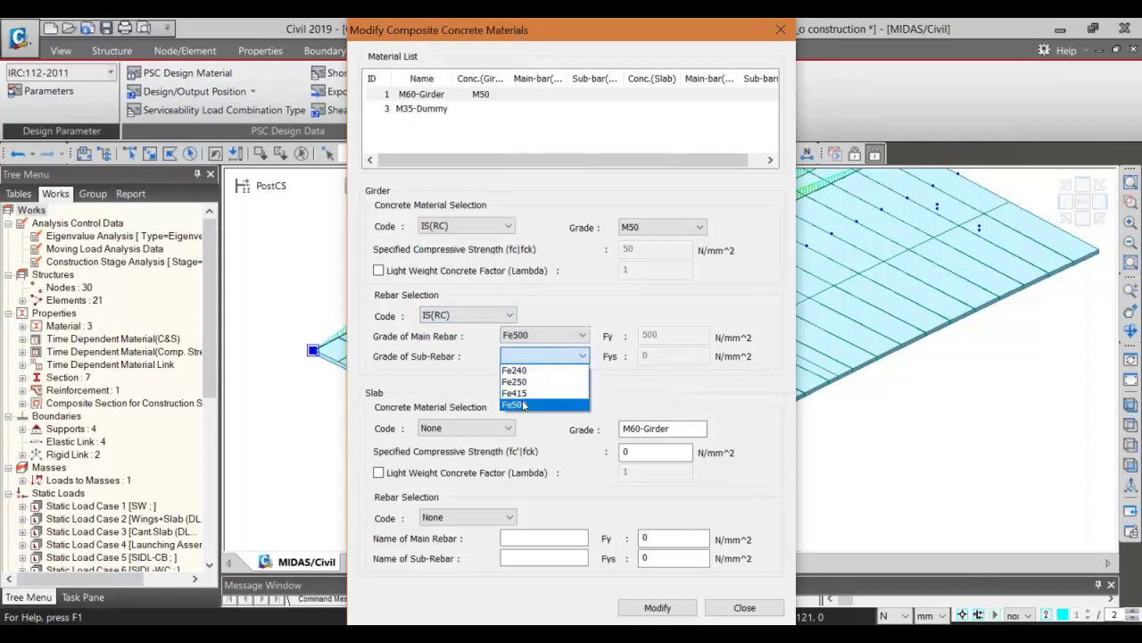
click(527, 404)
Assign the slab IS(RC) M50 concrete and IS(RC) rebar with Fe500 main and sub grades, and save the M60-Girder material change
click(487, 432)
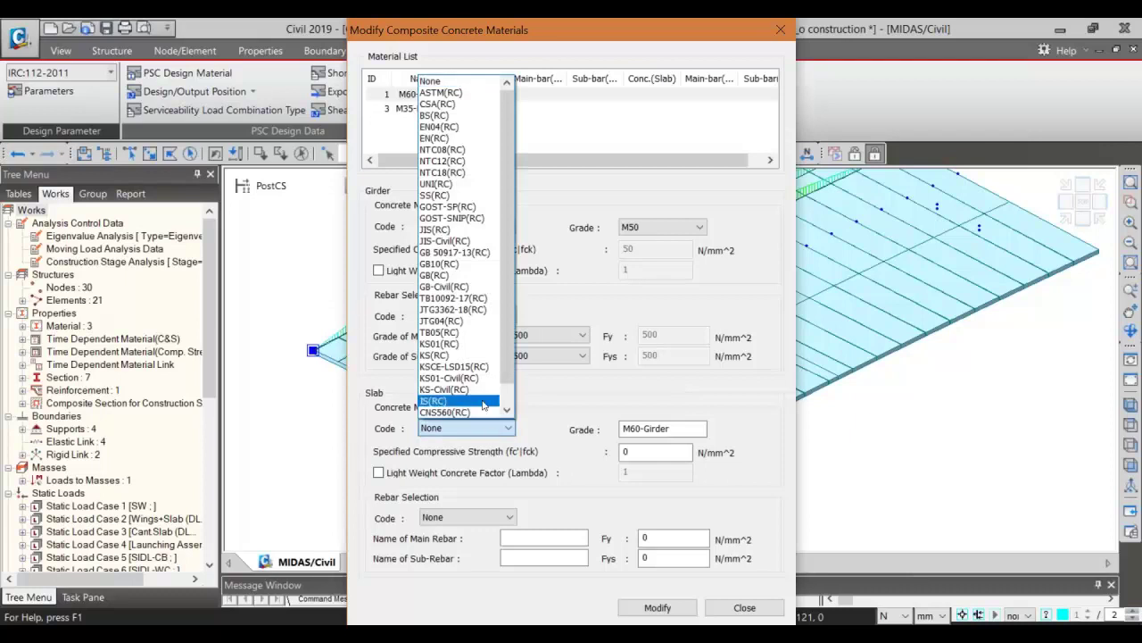
click(464, 403)
click(660, 429)
click(656, 530)
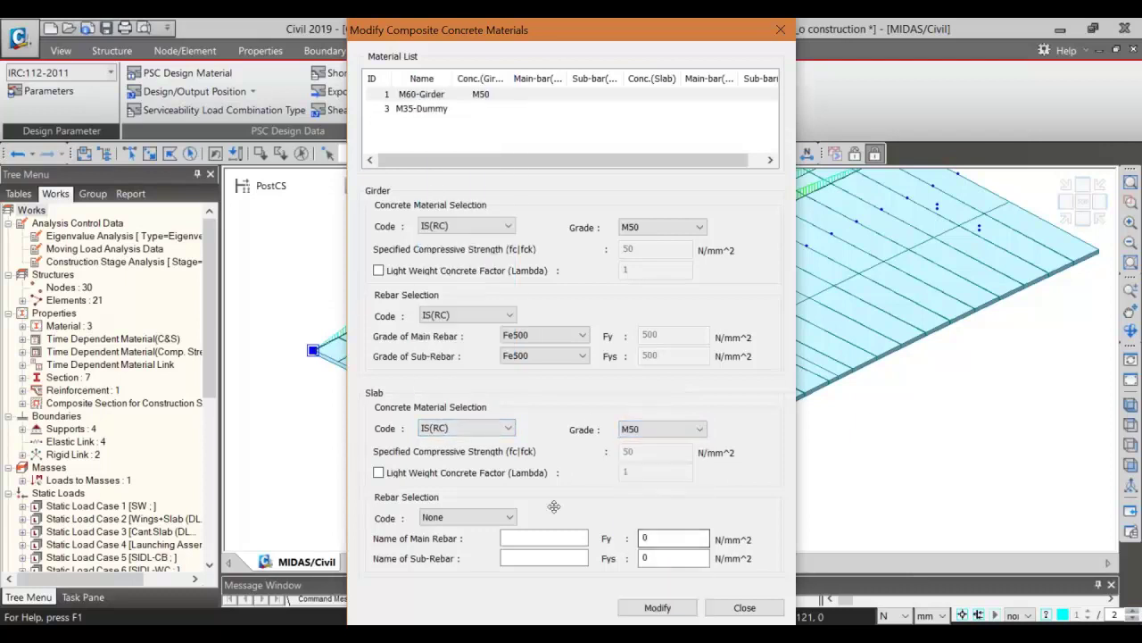
click(482, 517)
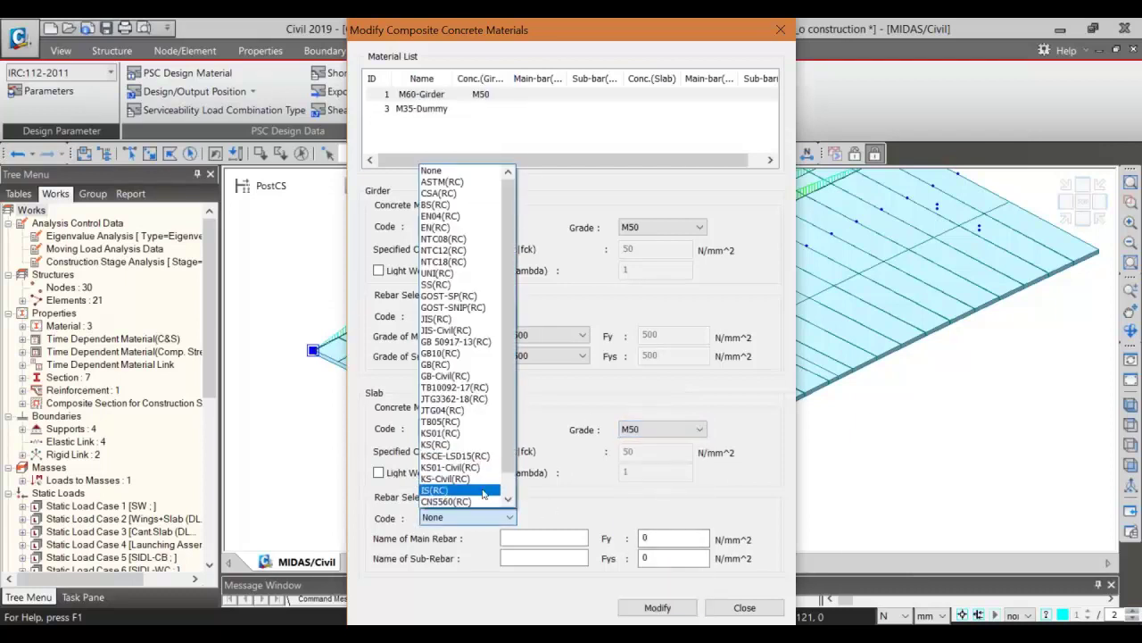
click(483, 493)
click(544, 539)
click(523, 586)
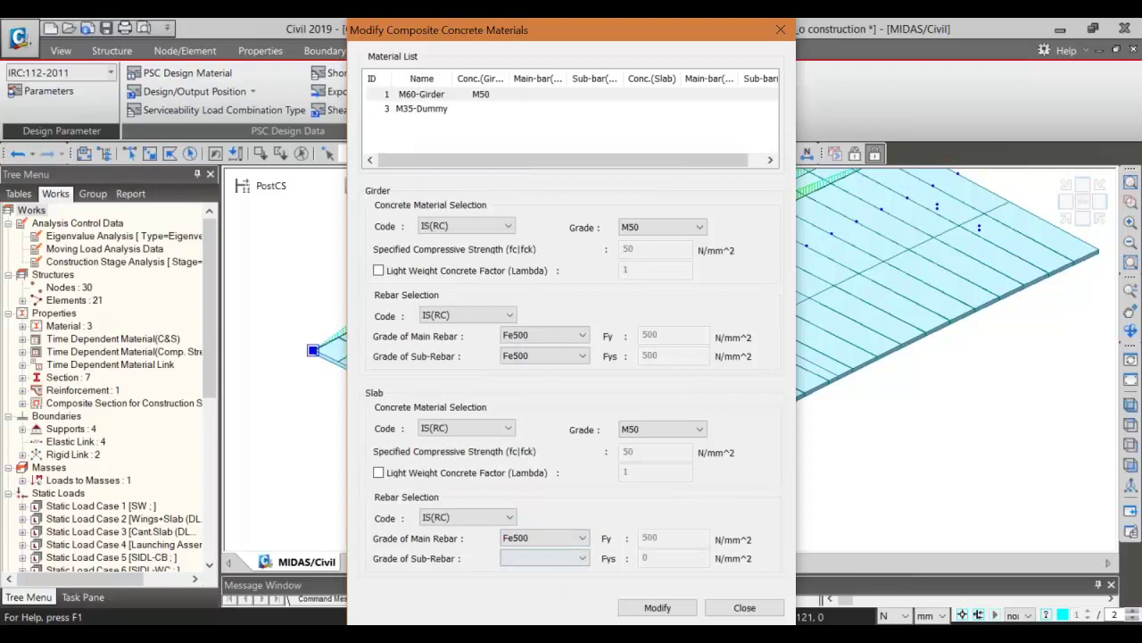
click(545, 558)
click(539, 607)
click(658, 607)
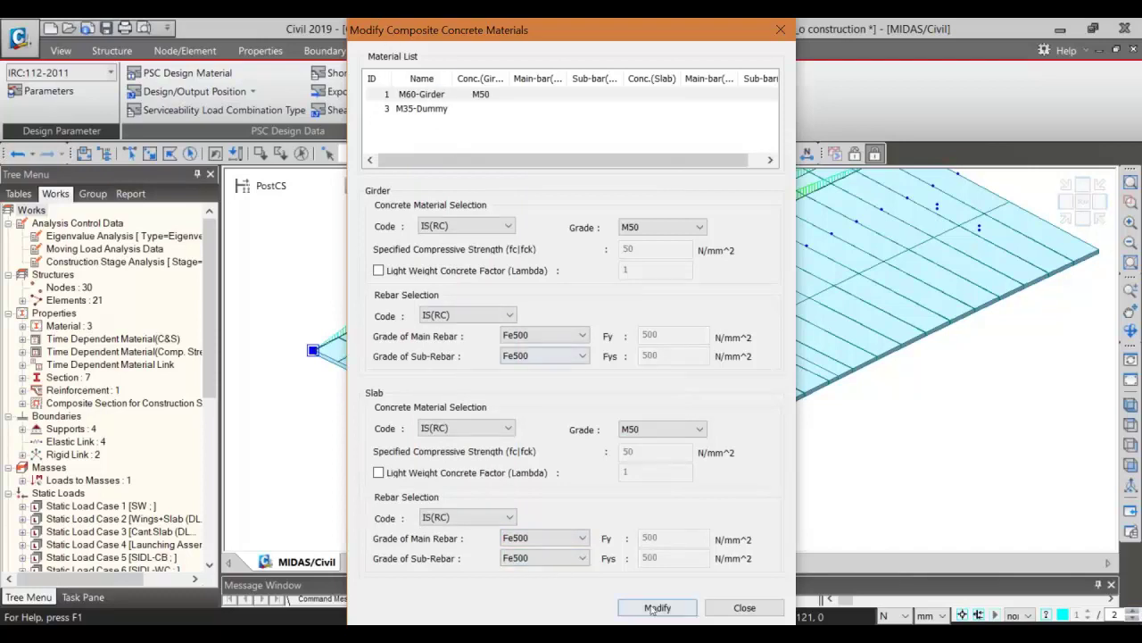
click(743, 608)
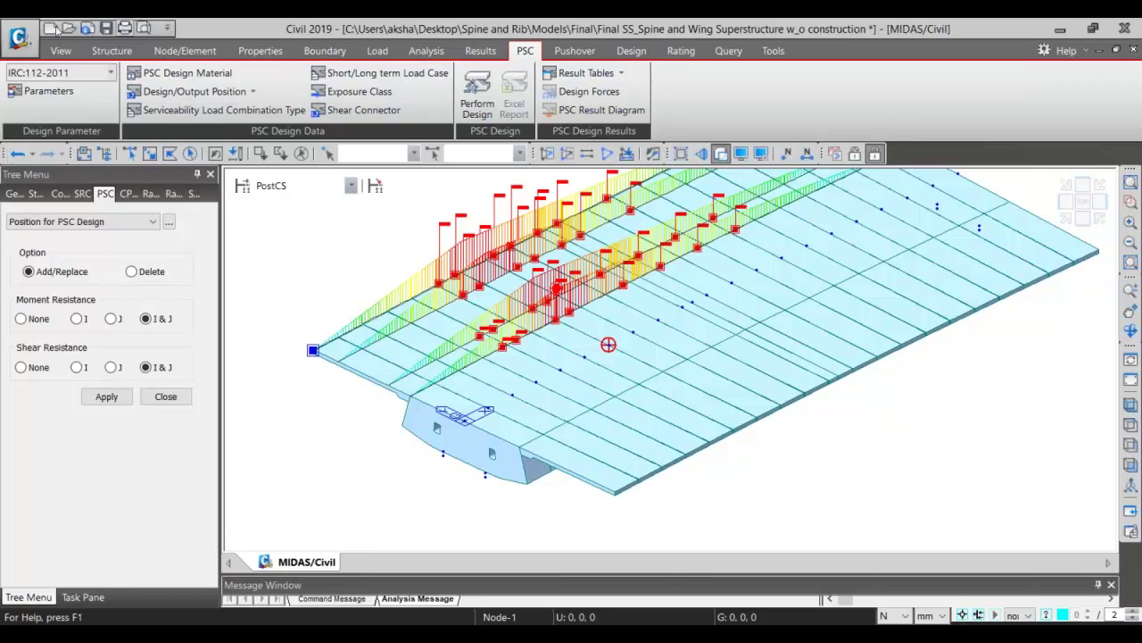
Perform the PSC design and bring up the Final SS_Spine and Wing Superstructure design report maximised in Excel
click(468, 109)
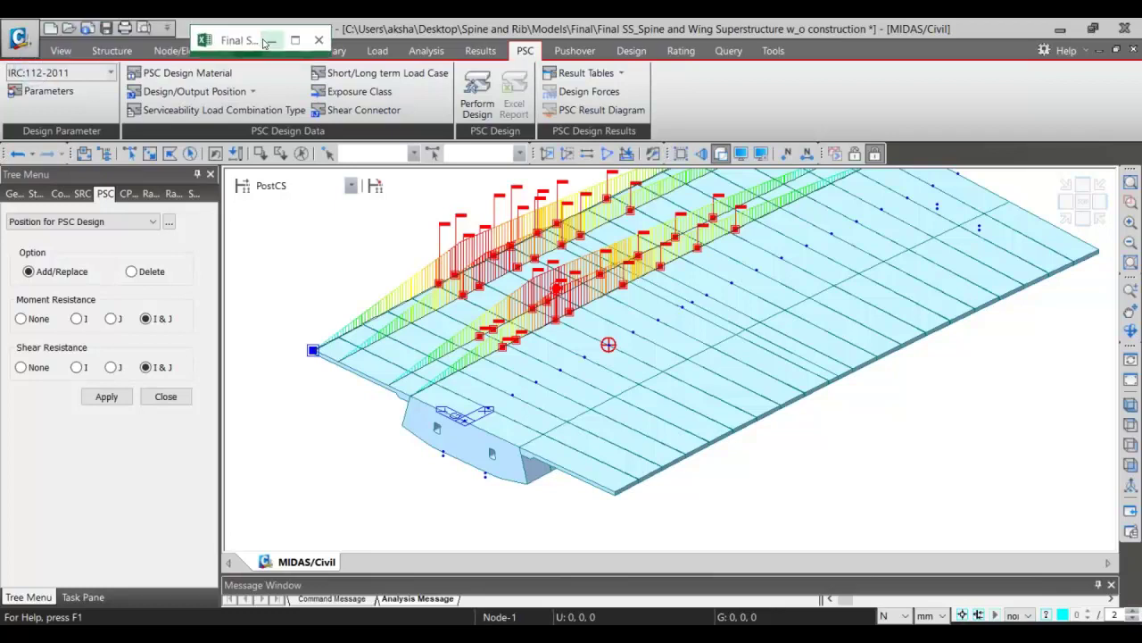
click(295, 40)
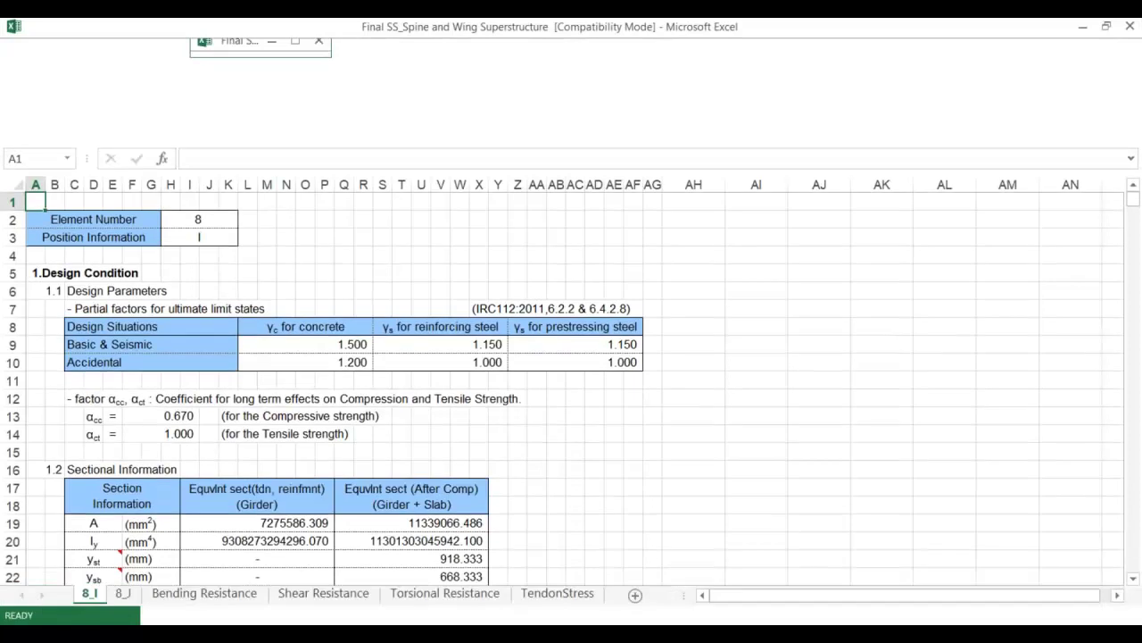
Bring the Excel design report back maximised and examine the design parameters for element 8 at position I
scroll(357, 383, down, 4)
scroll(357, 384, up, 3)
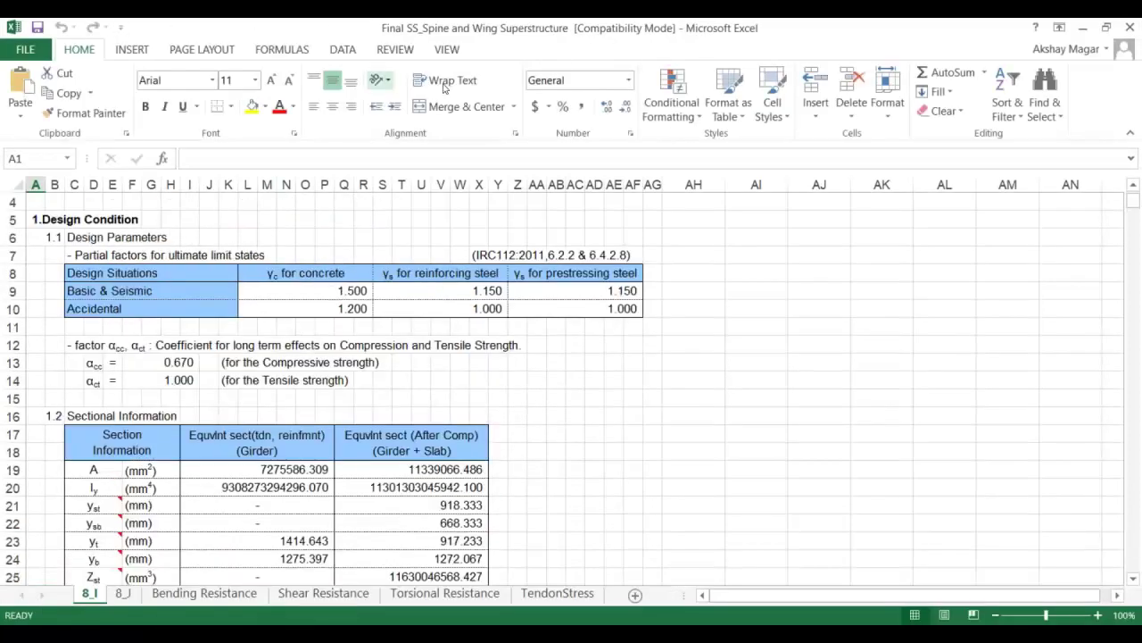
key(alt+Tab)
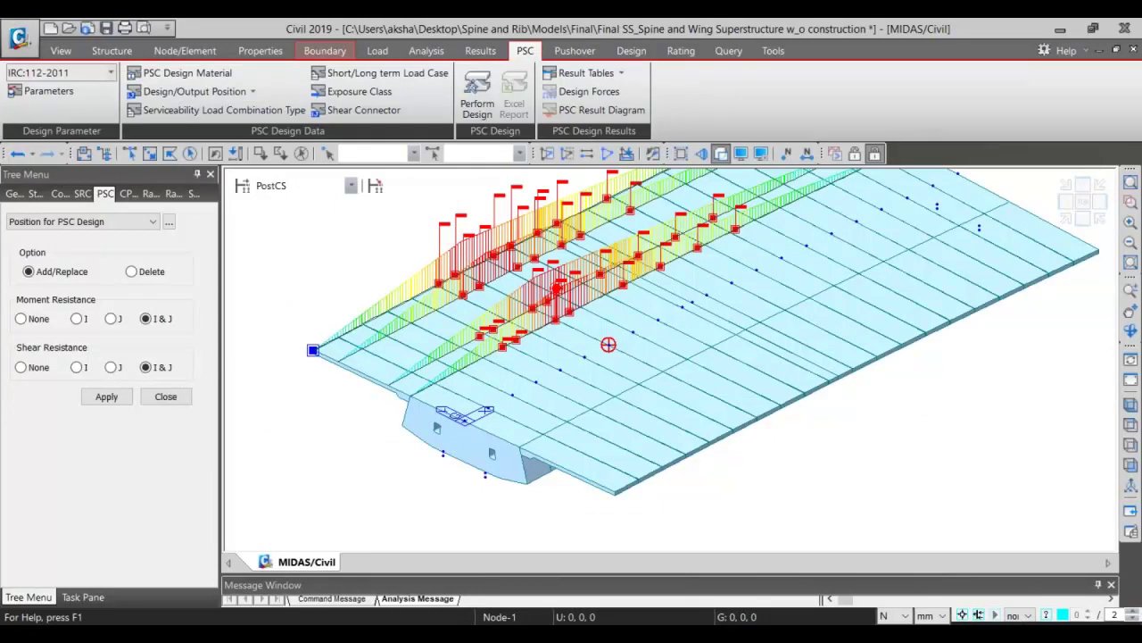
drag(109, 150, 533, 159)
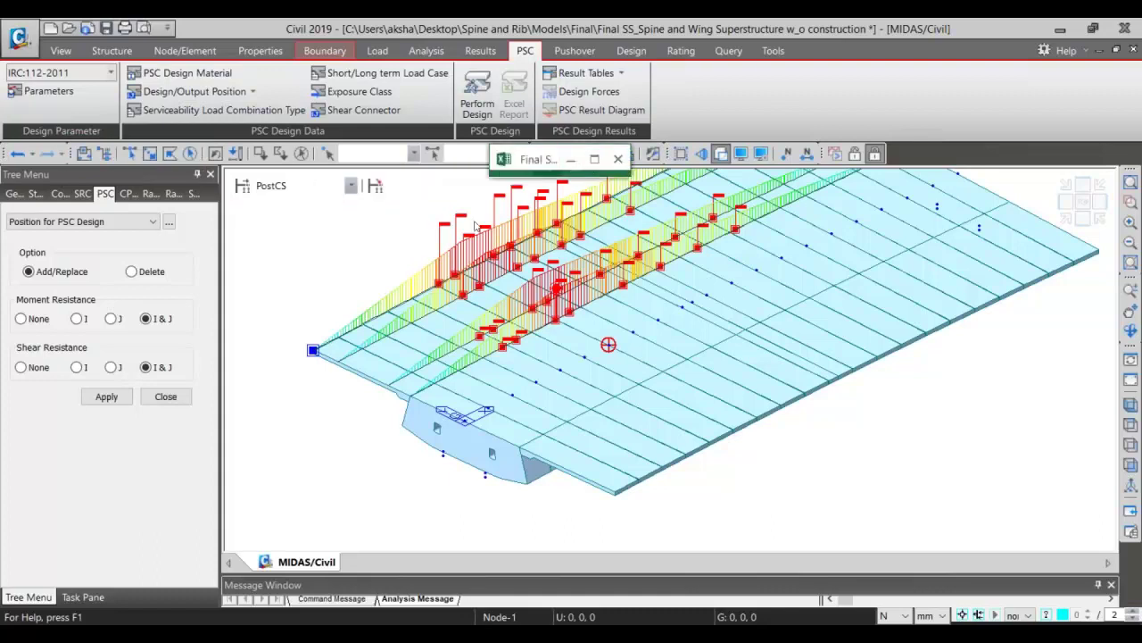
key(super+Up)
scroll(369, 363, up, 5)
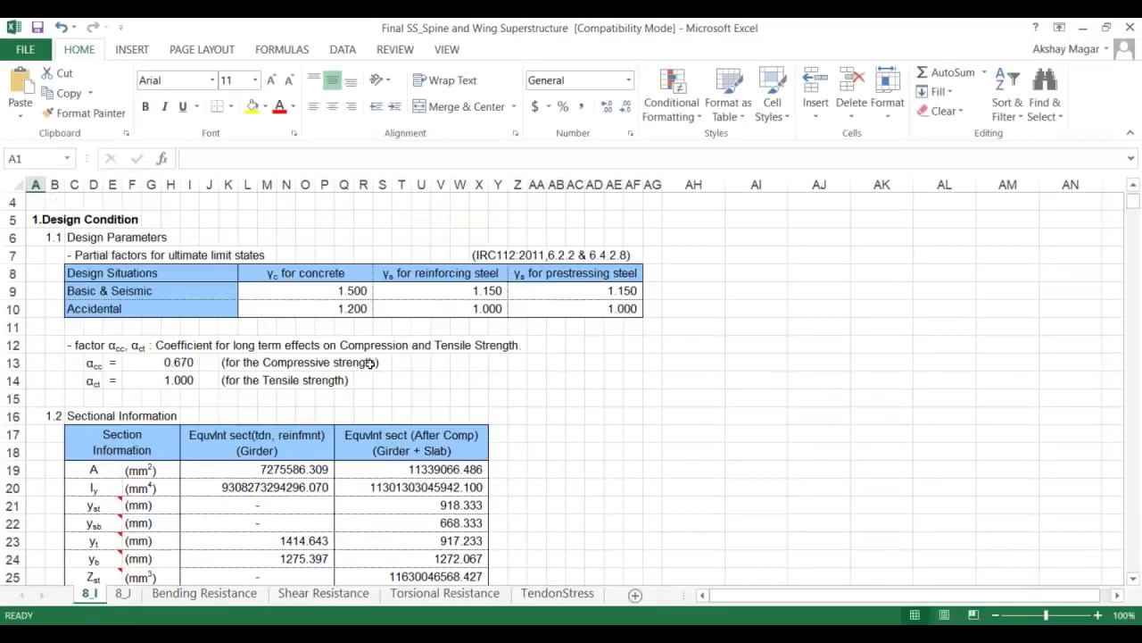
scroll(369, 364, up, 1)
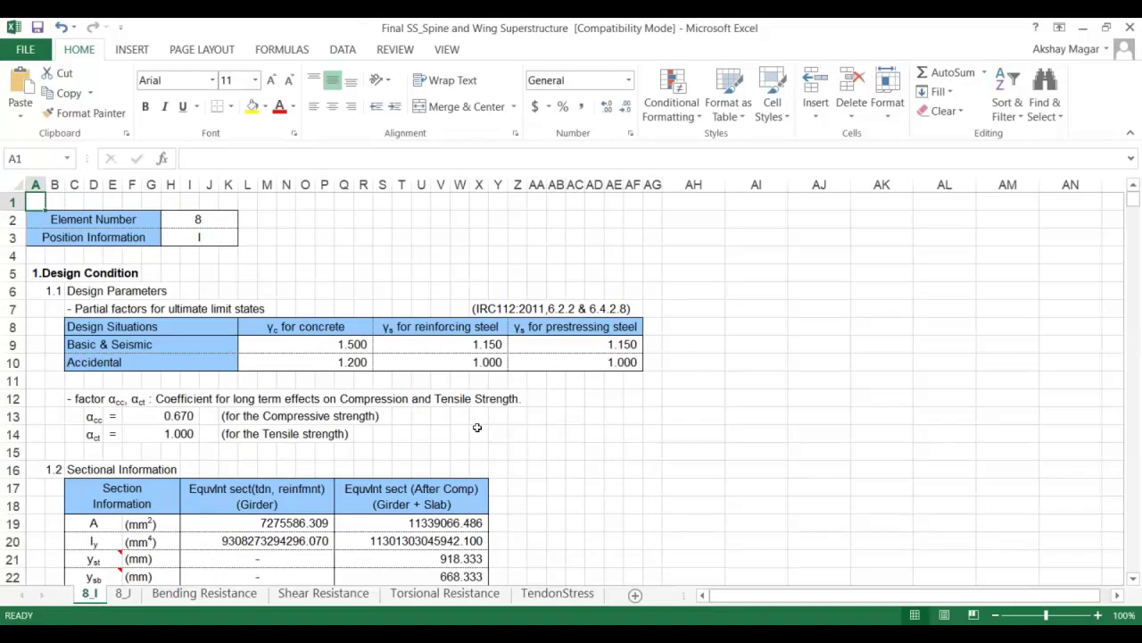
Examine the sectional information and the girder and slab material information on sheet 8_I
scroll(478, 428, down, 13)
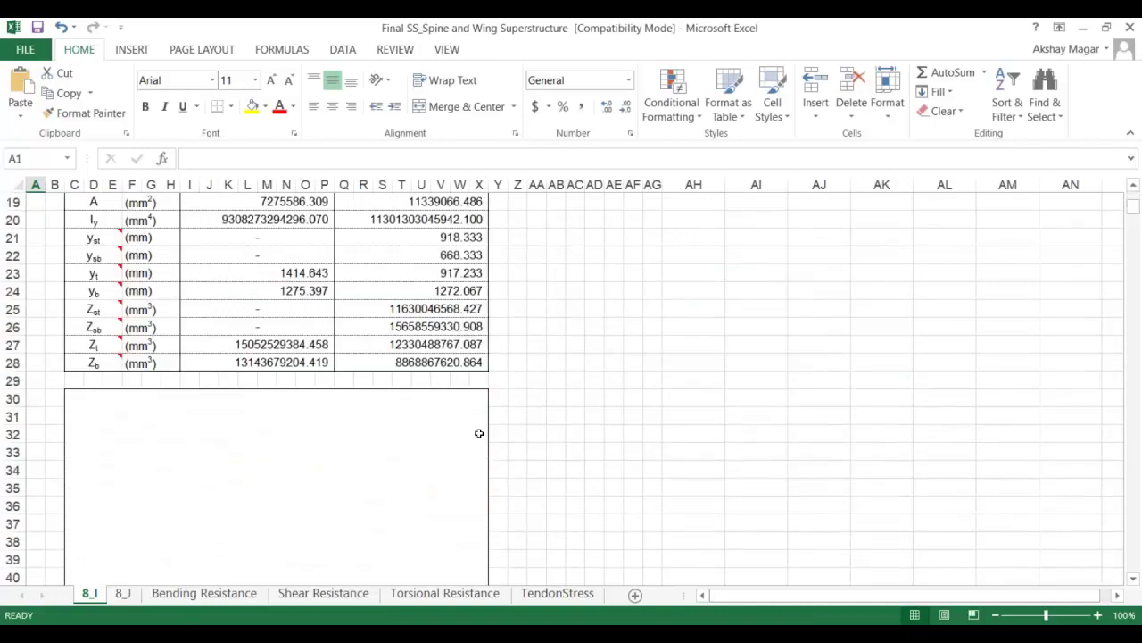
scroll(535, 375, down, 1)
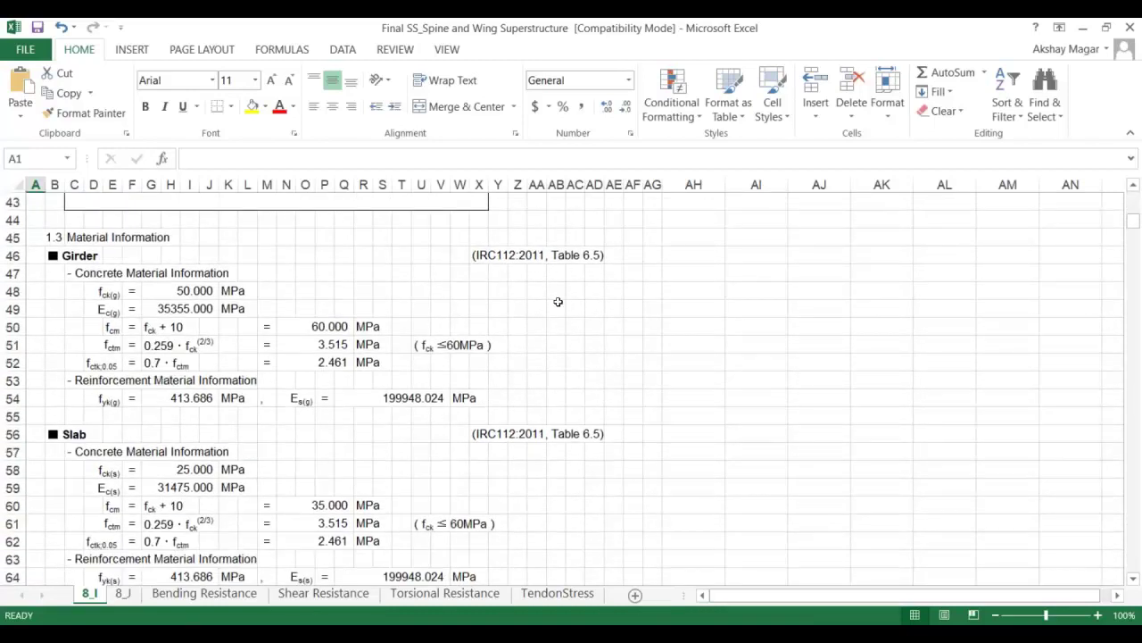
scroll(501, 408, down, 1)
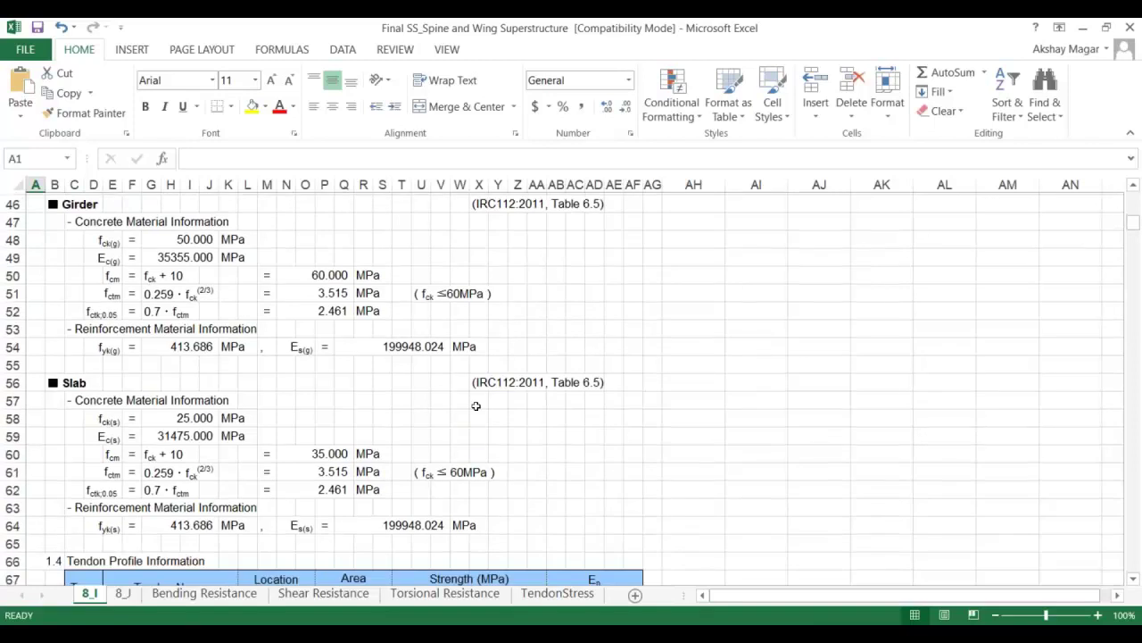
scroll(453, 361, down, 1)
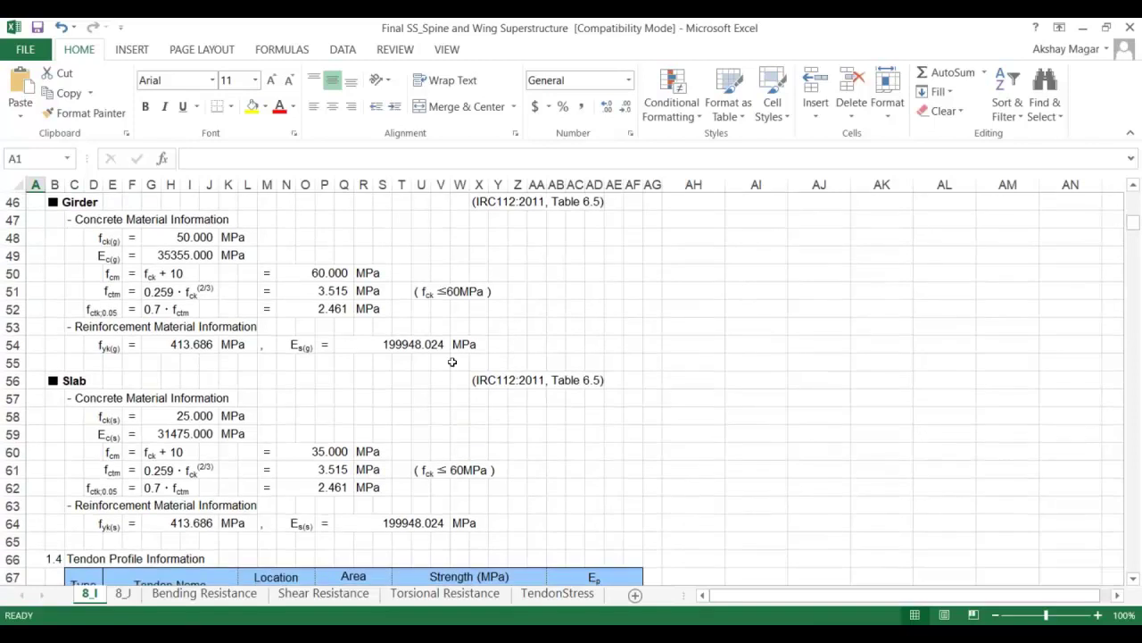
Examine the tendon profile information table, including tendon locations, areas, strengths and elastic modulus, on sheet 8_I
scroll(452, 362, down, 5)
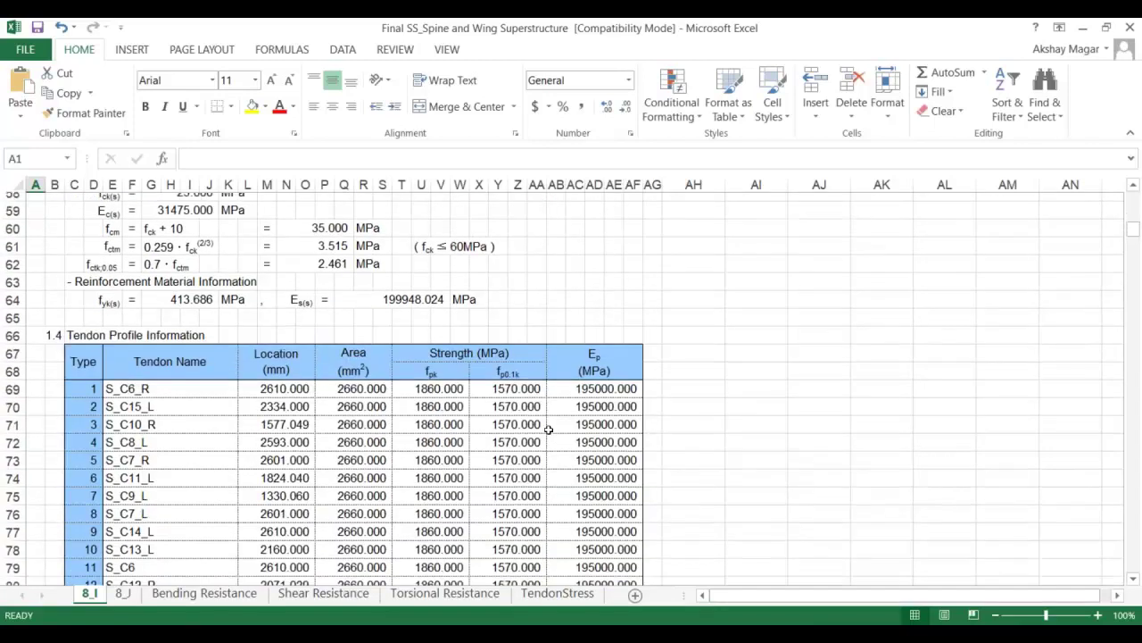
scroll(548, 430, down, 1)
scroll(517, 451, down, 1)
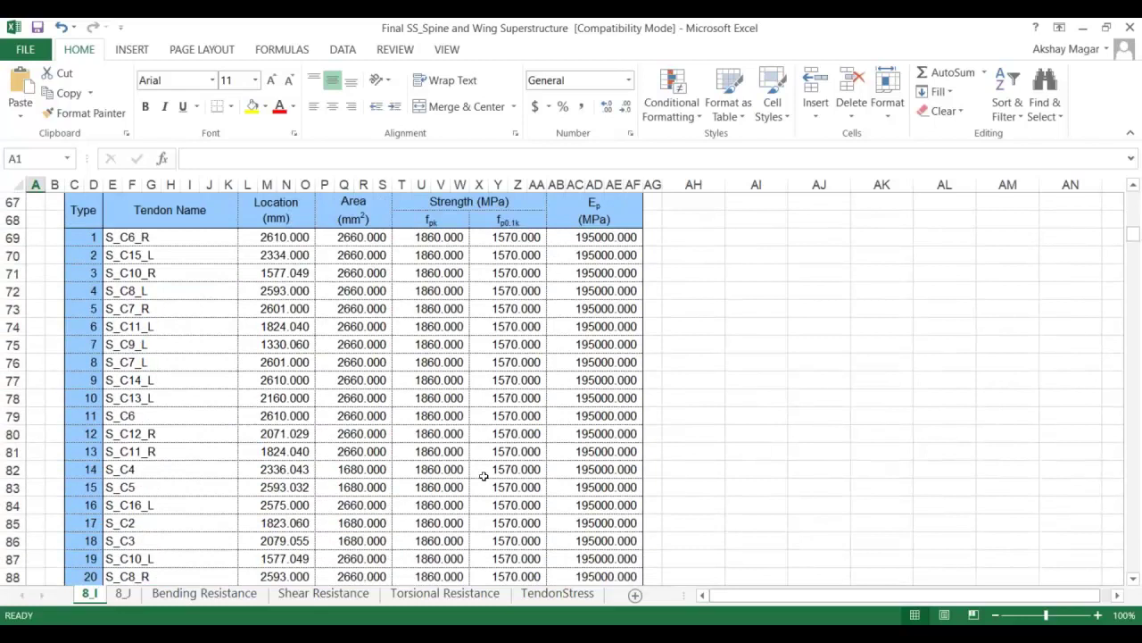
scroll(483, 475, down, 1)
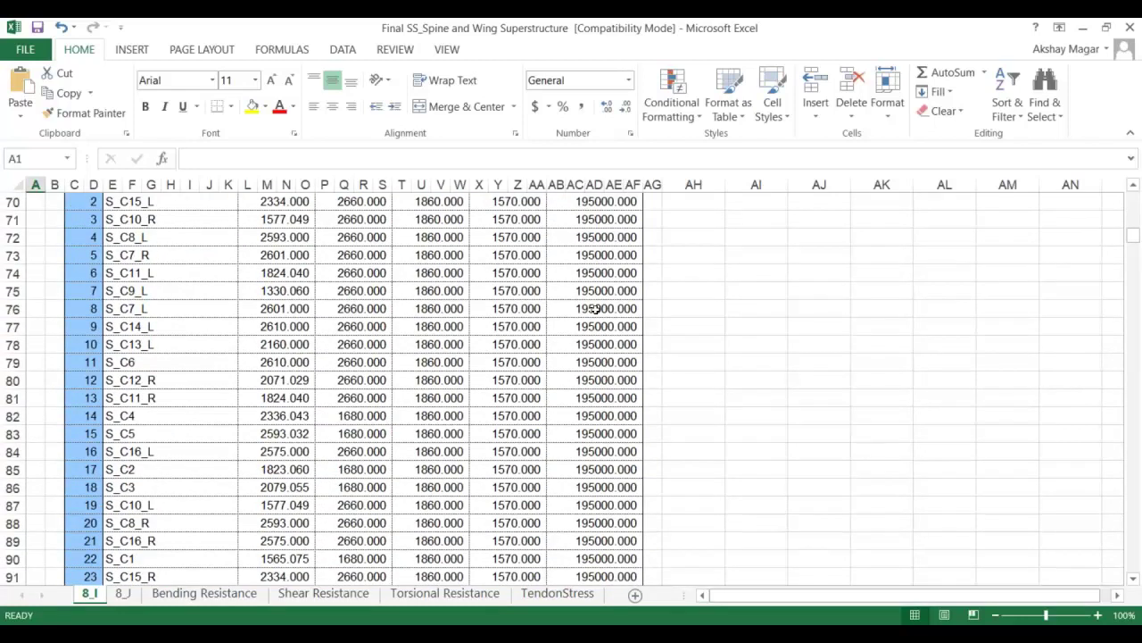
scroll(596, 366, up, 1)
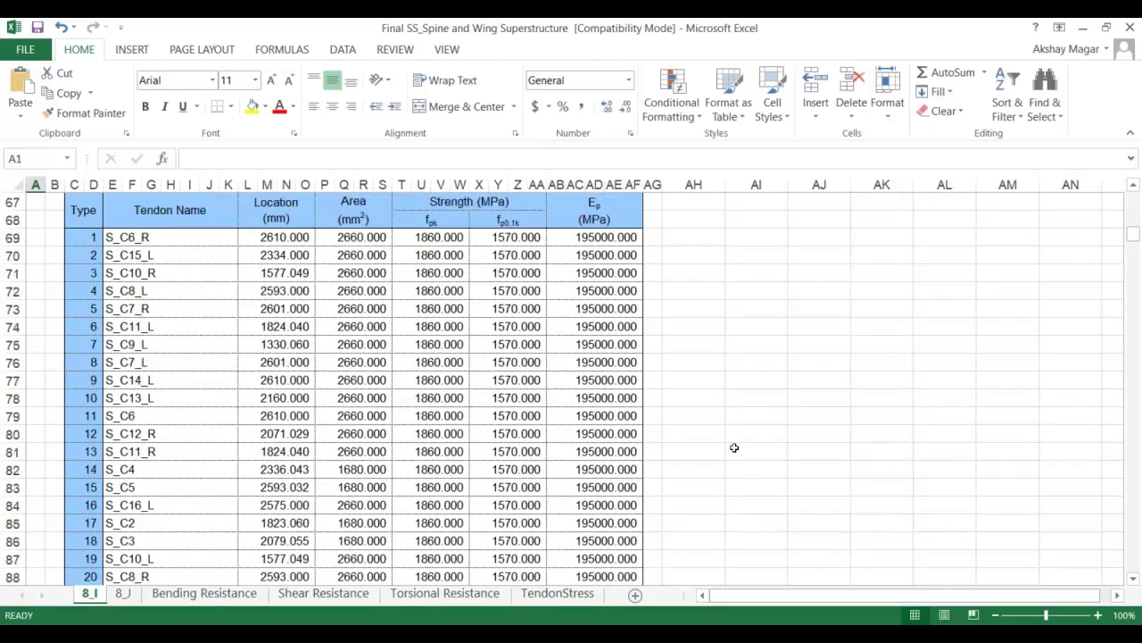
scroll(734, 447, down, 3)
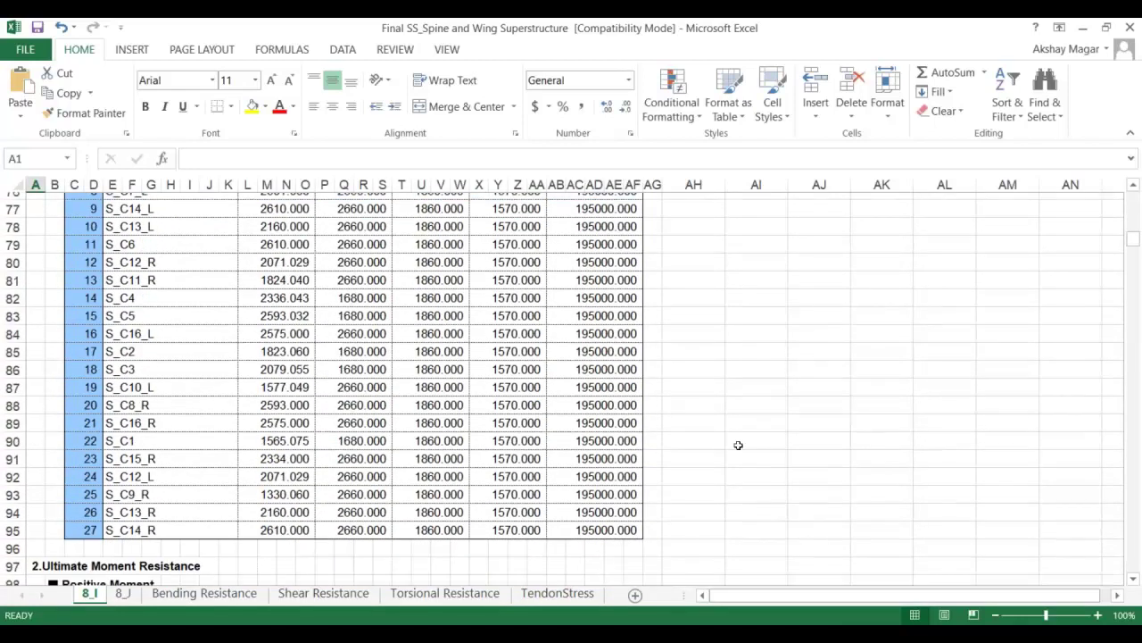
scroll(738, 445, down, 1)
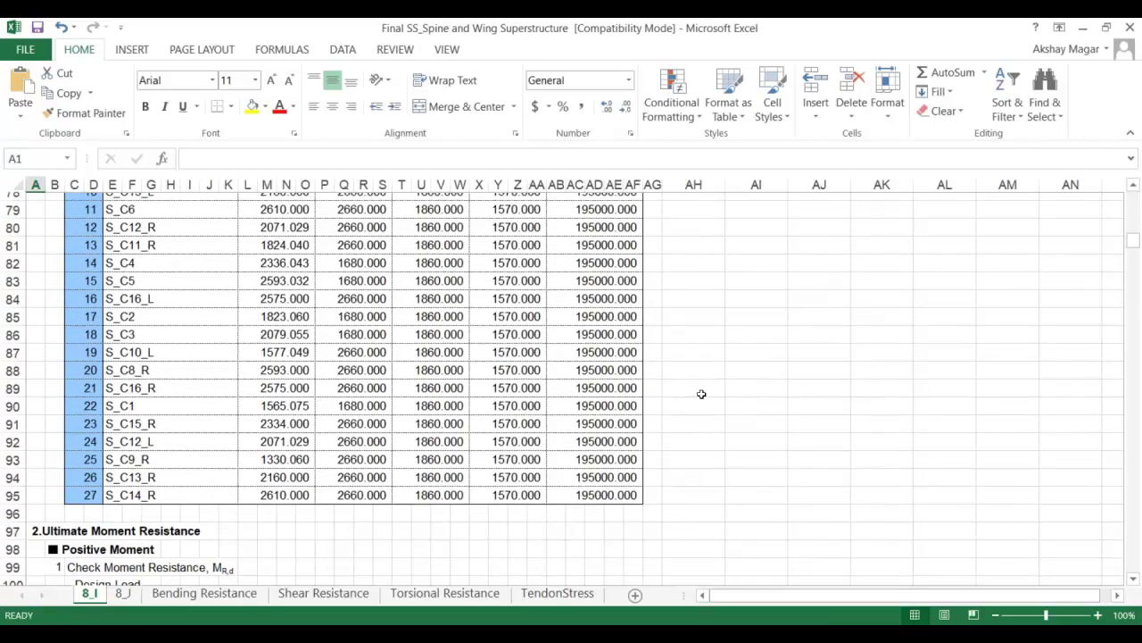
scroll(354, 382, up, 1)
Review the positive ultimate moment resistance check, from its design load and neutral axis iterations to the moment resistance calculation
scroll(533, 435, down, 5)
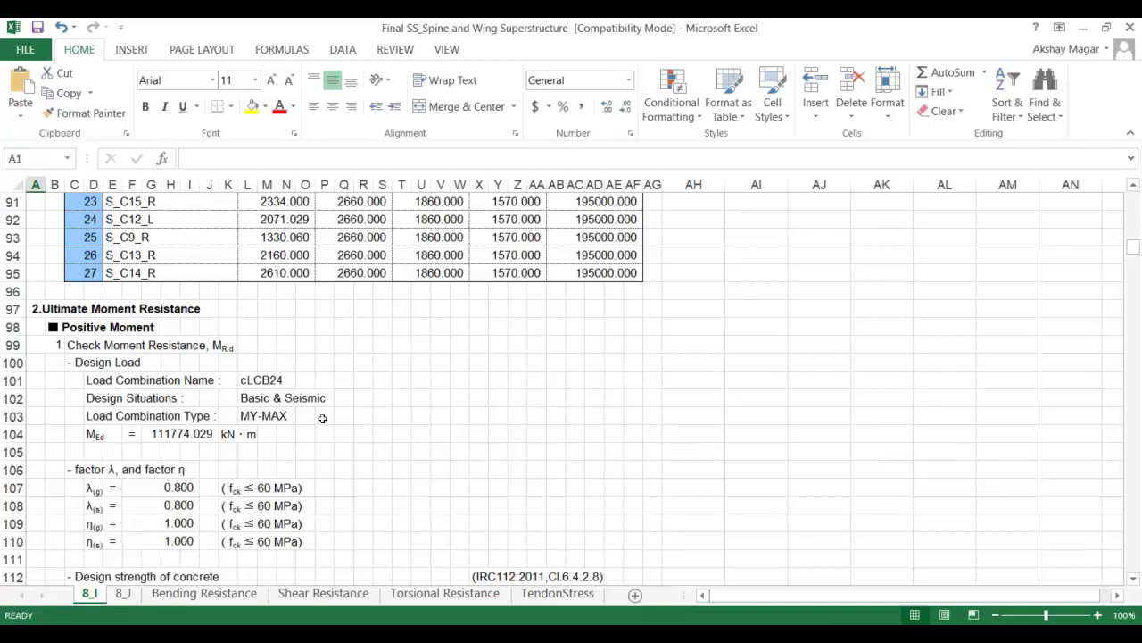
scroll(277, 388, down, 1)
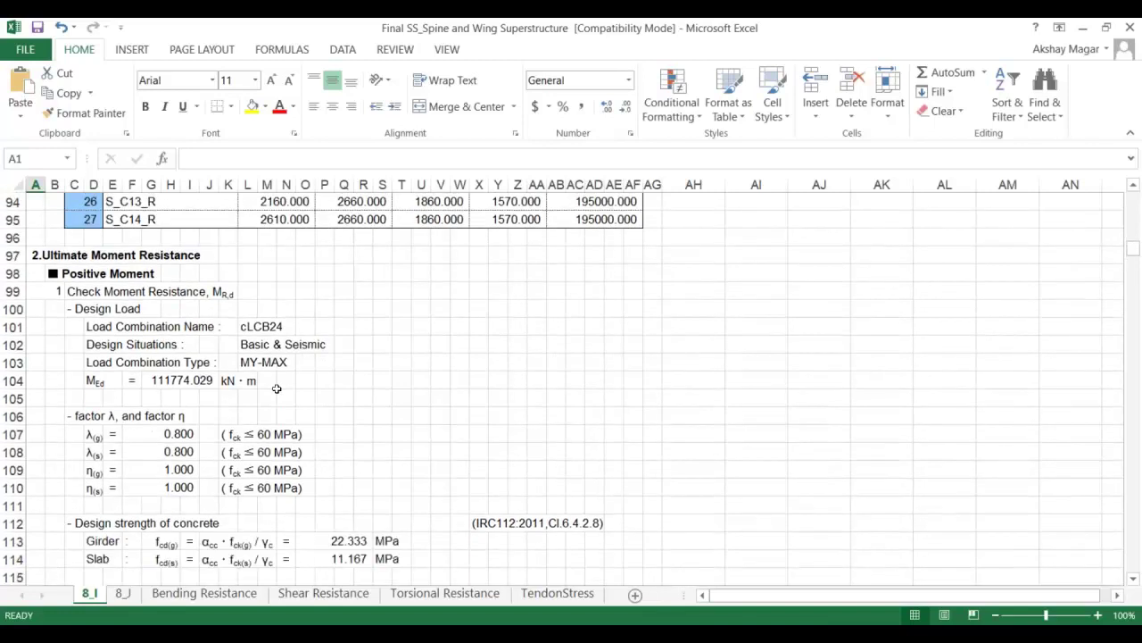
scroll(277, 388, down, 5)
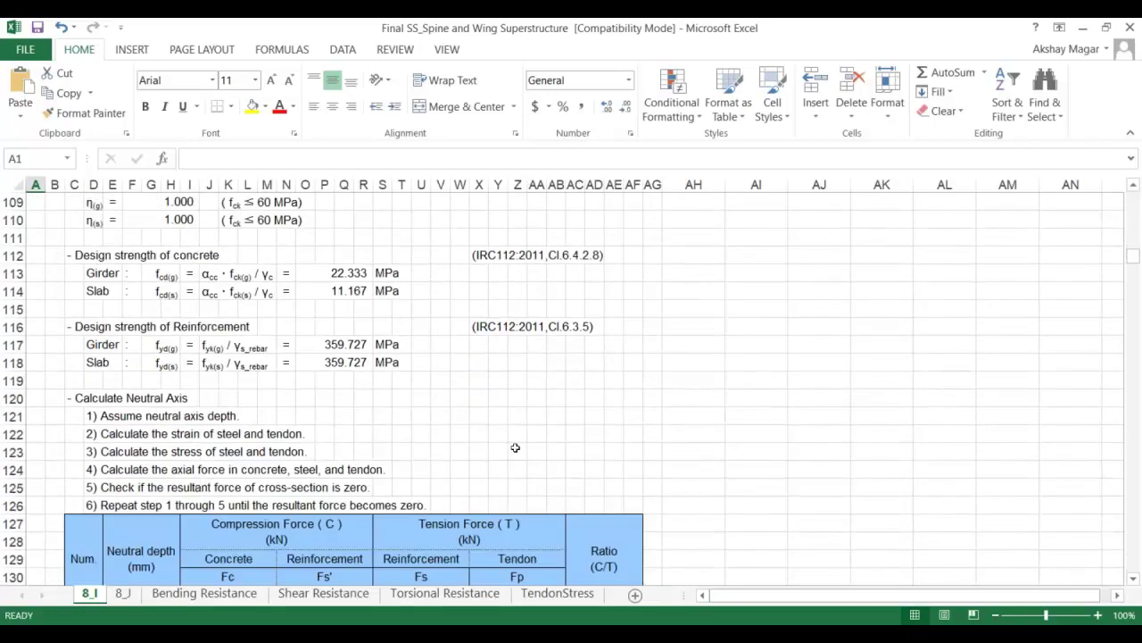
scroll(515, 447, down, 2)
scroll(527, 470, down, 3)
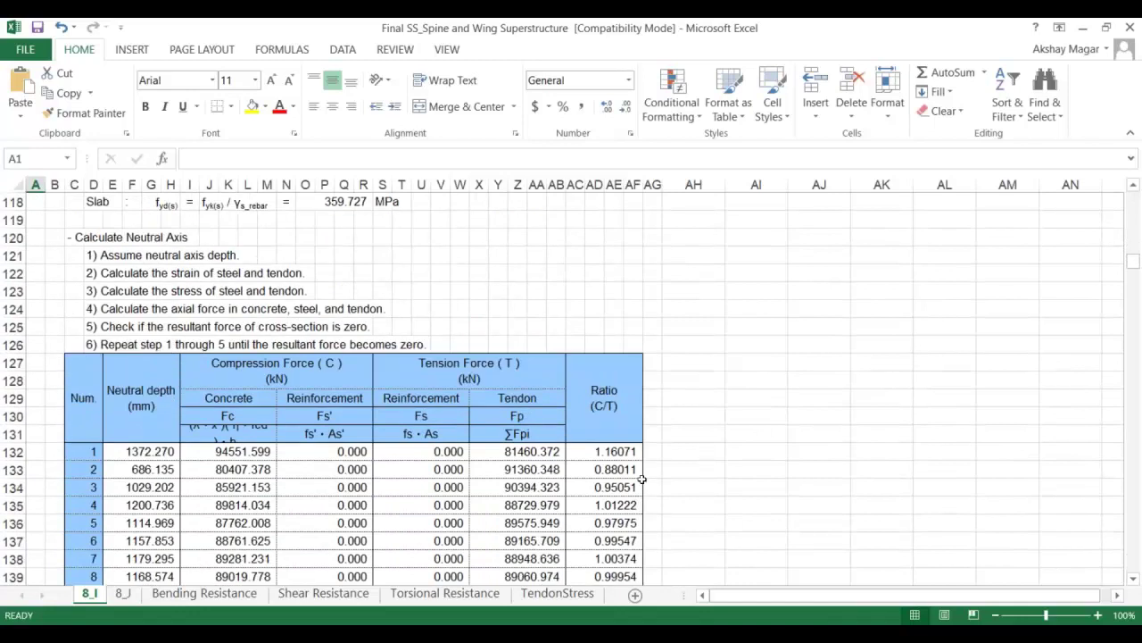
scroll(551, 487, down, 1)
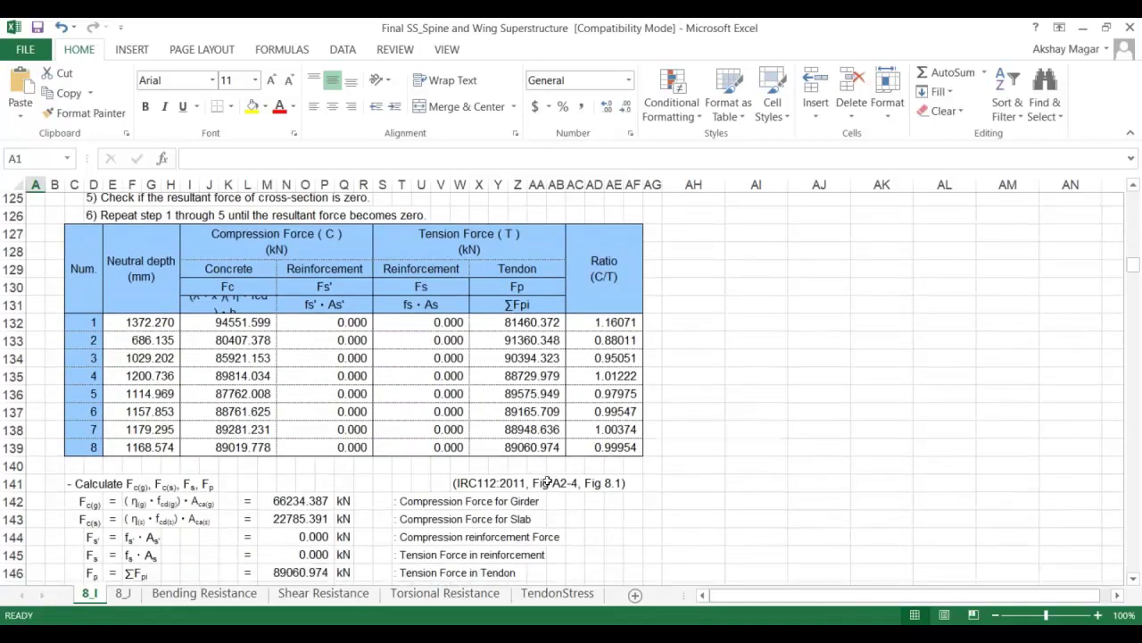
scroll(507, 523, down, 1)
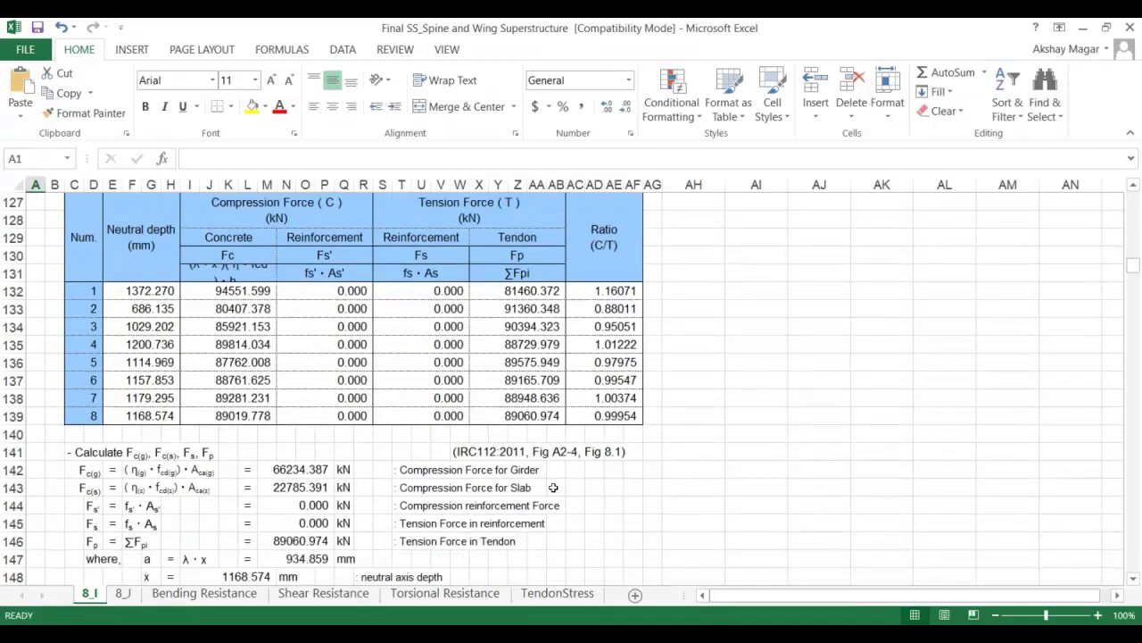
scroll(639, 491, down, 1)
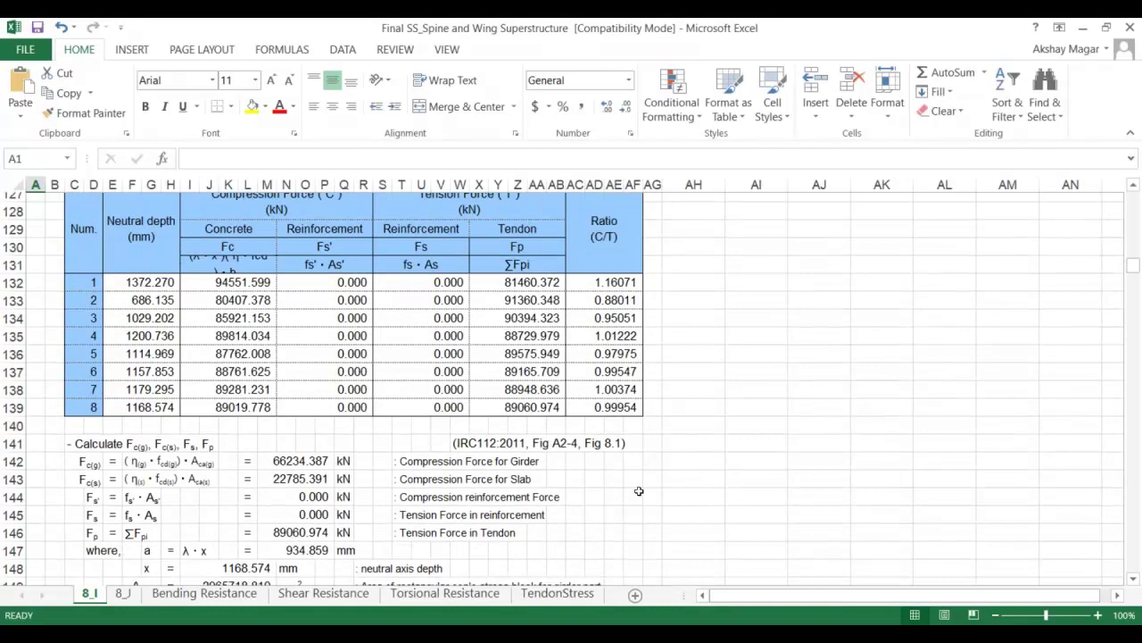
scroll(639, 491, down, 8)
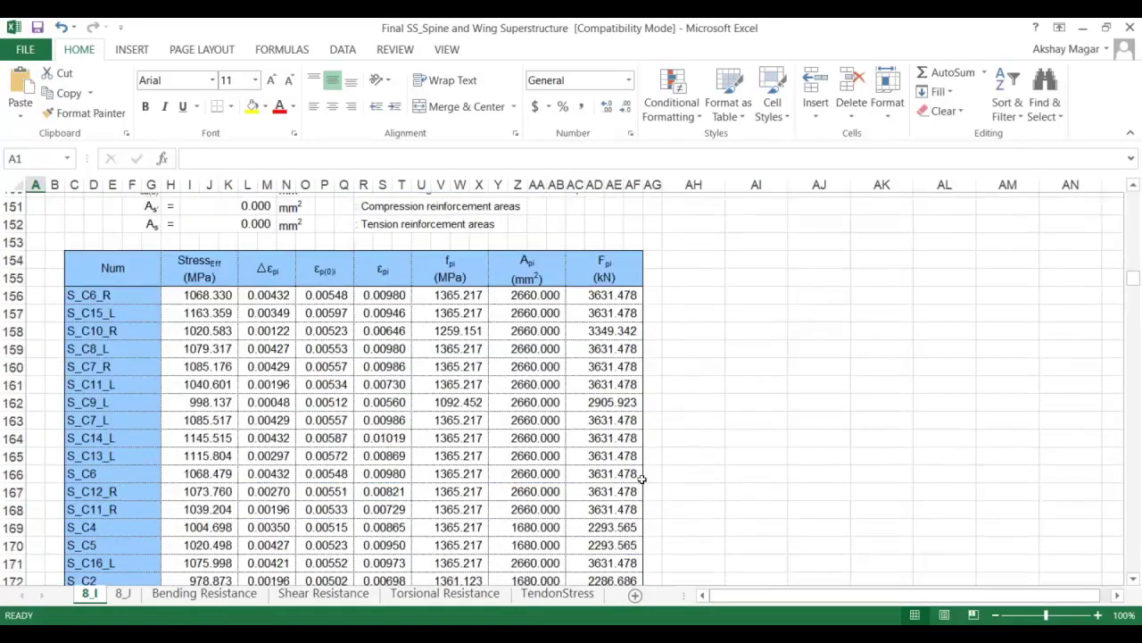
scroll(642, 480, down, 12)
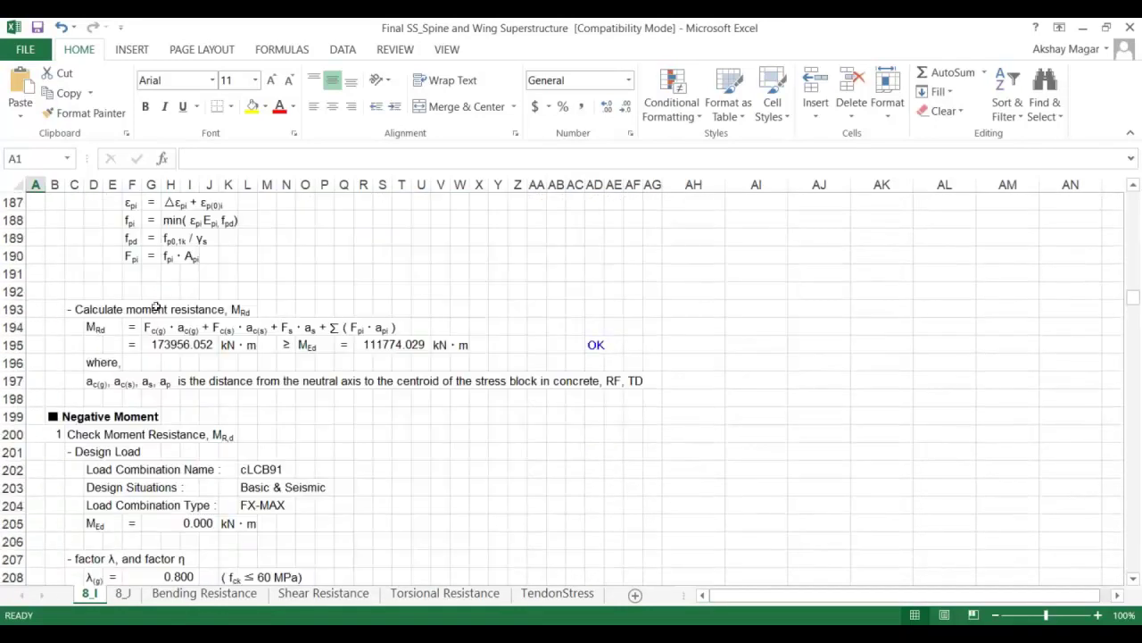
drag(152, 308, 538, 345)
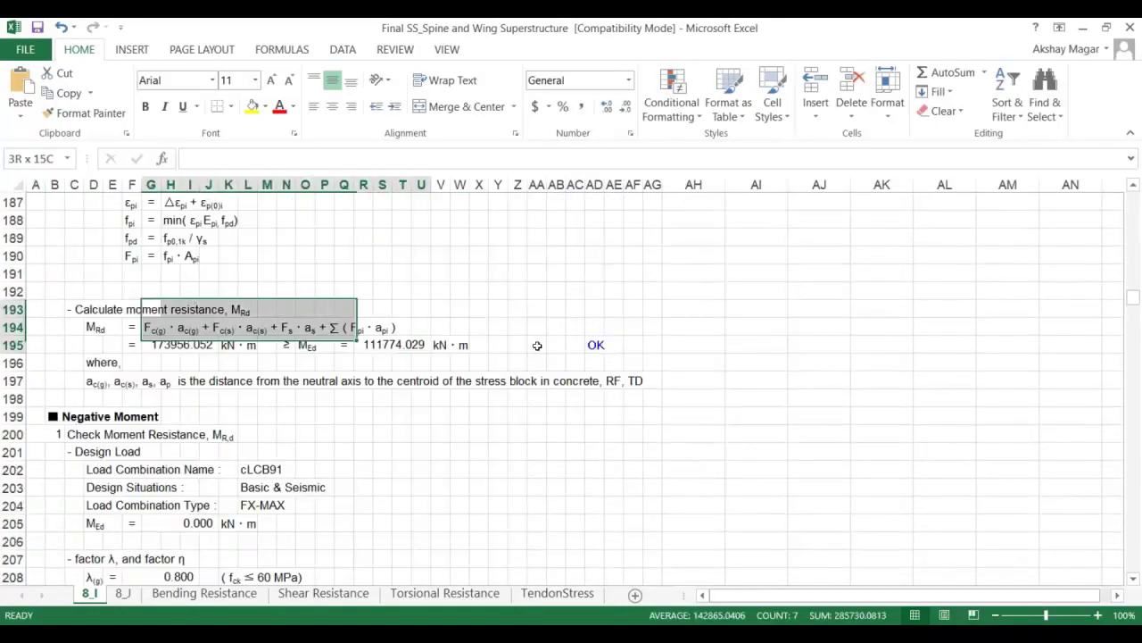
Review the negative ultimate moment resistance check, including its design strengths, neutral axis iterations and section force calculations
click(586, 452)
scroll(586, 451, down, 3)
scroll(586, 451, down, 2)
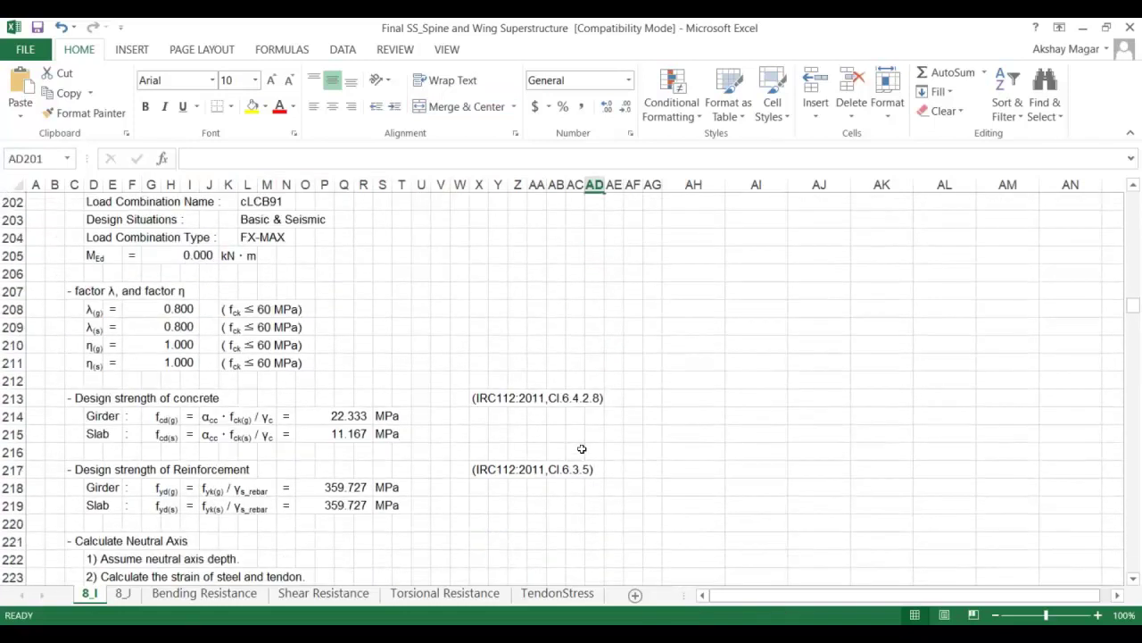
scroll(582, 449, down, 2)
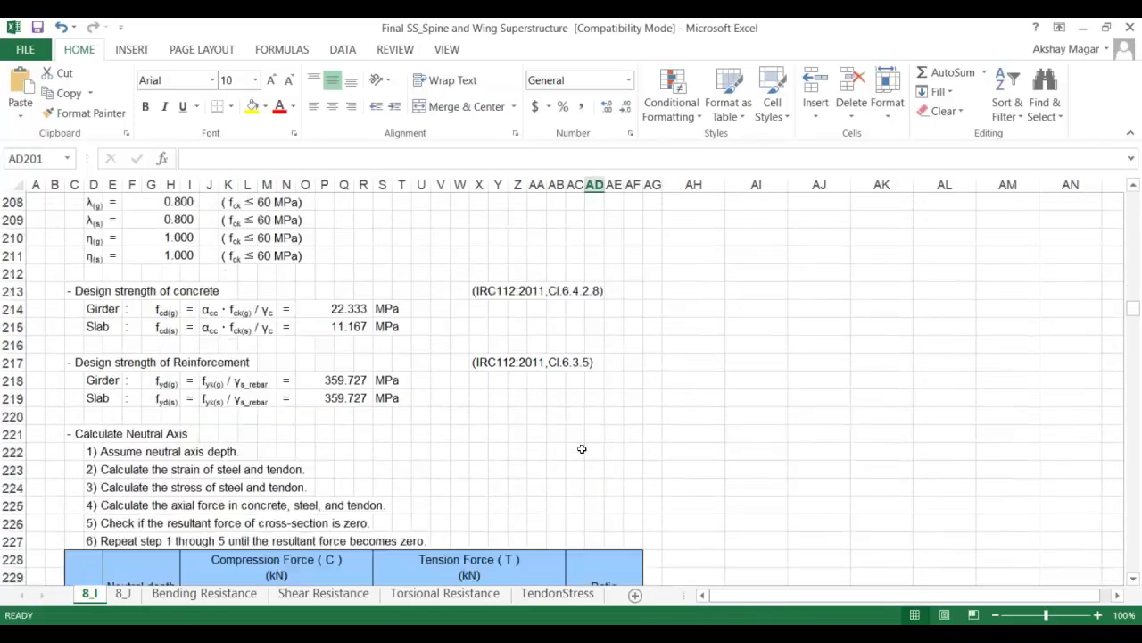
scroll(582, 449, down, 8)
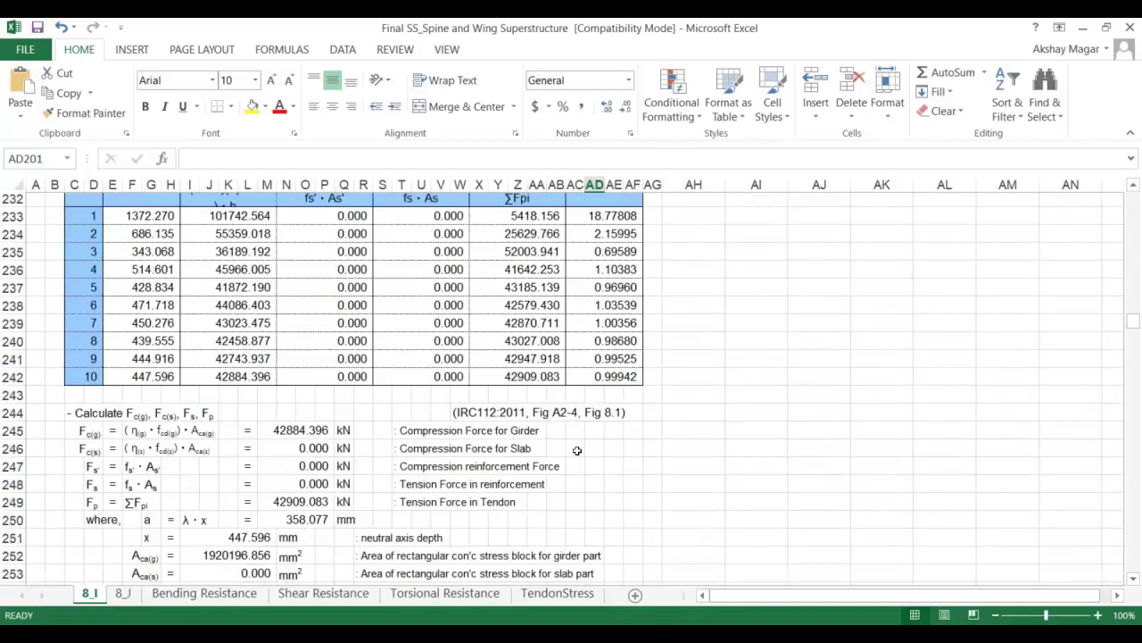
scroll(578, 450, down, 5)
View the Bending Resistance summary sheet and the TendonStress sheet with the tensile stresses for prestressing steel
click(182, 596)
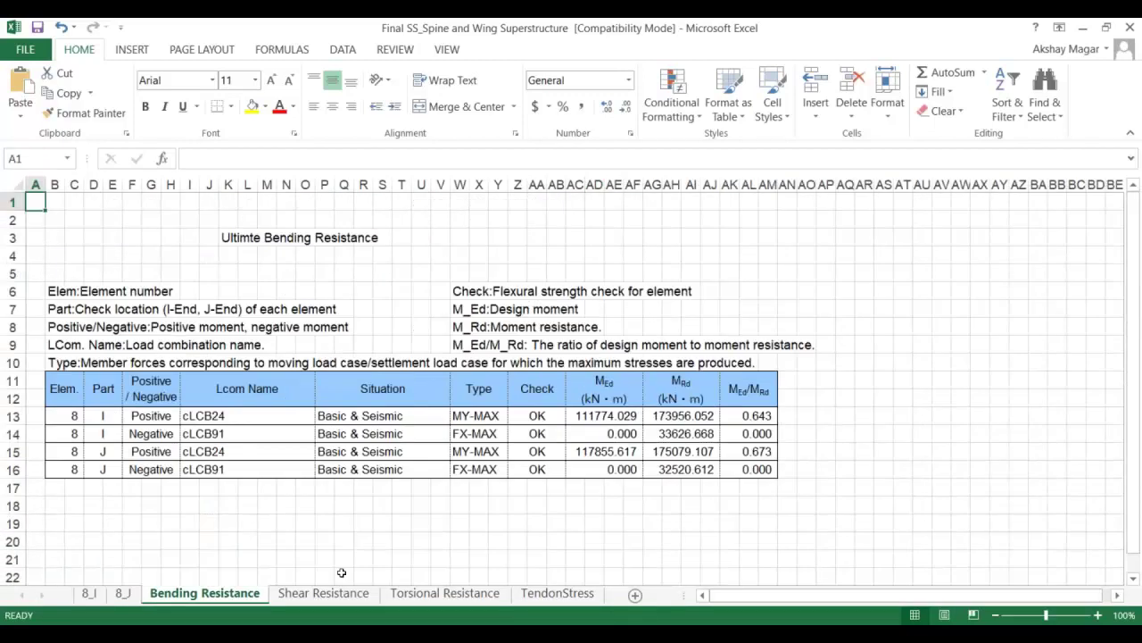
click(531, 595)
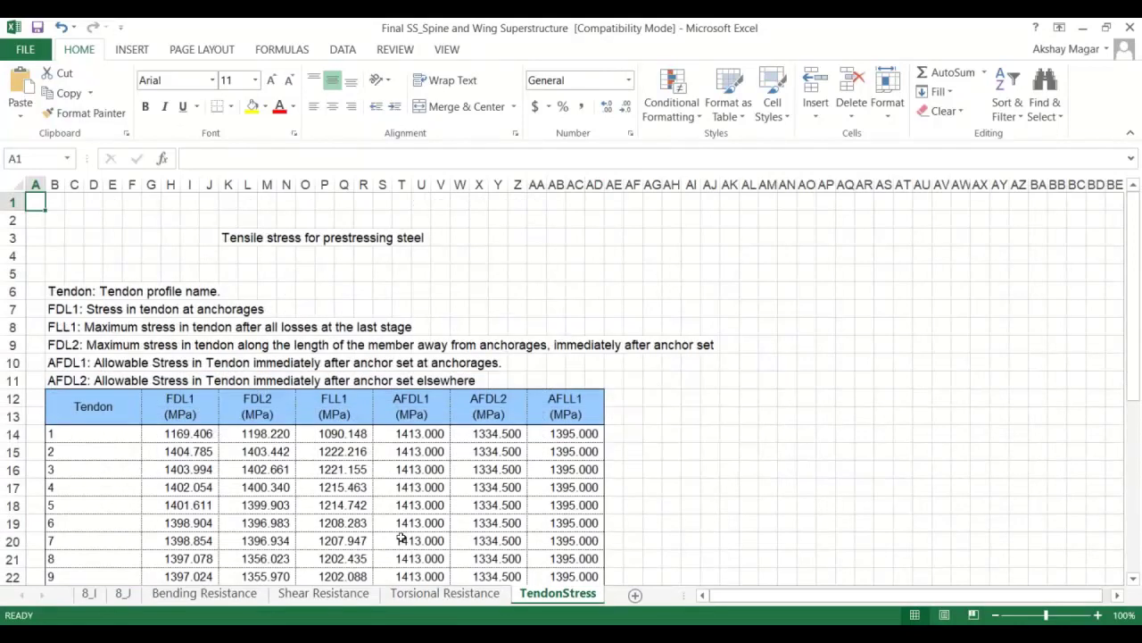
scroll(612, 395, down, 1)
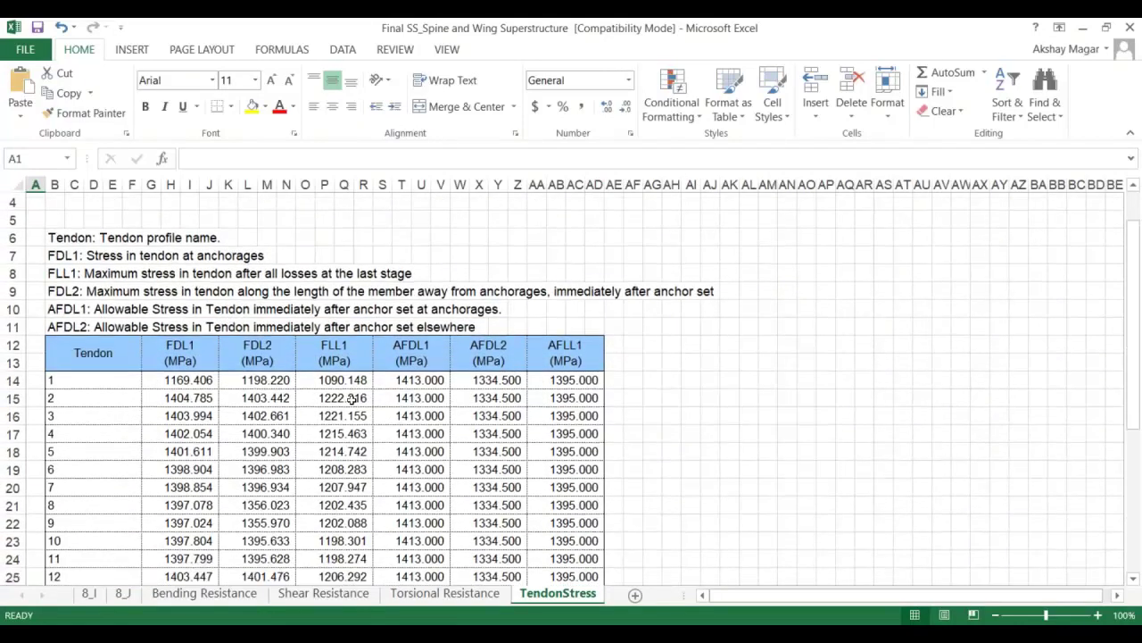
Switch to midas Civil and open the Tendon Loss results table for the tendon groups
click(1080, 30)
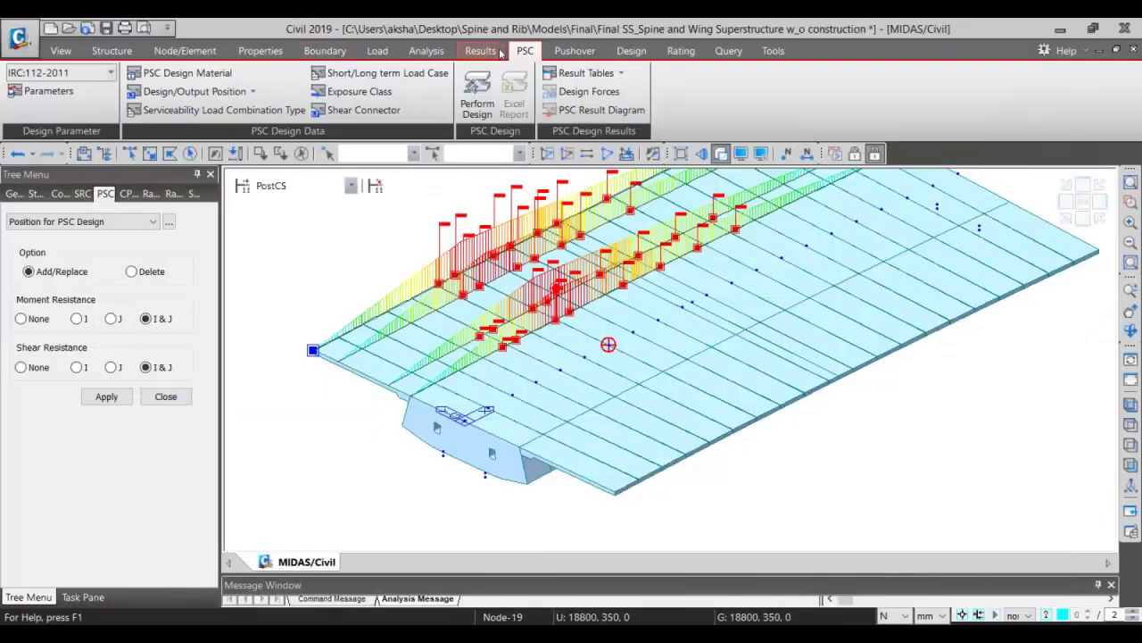
click(489, 52)
click(989, 94)
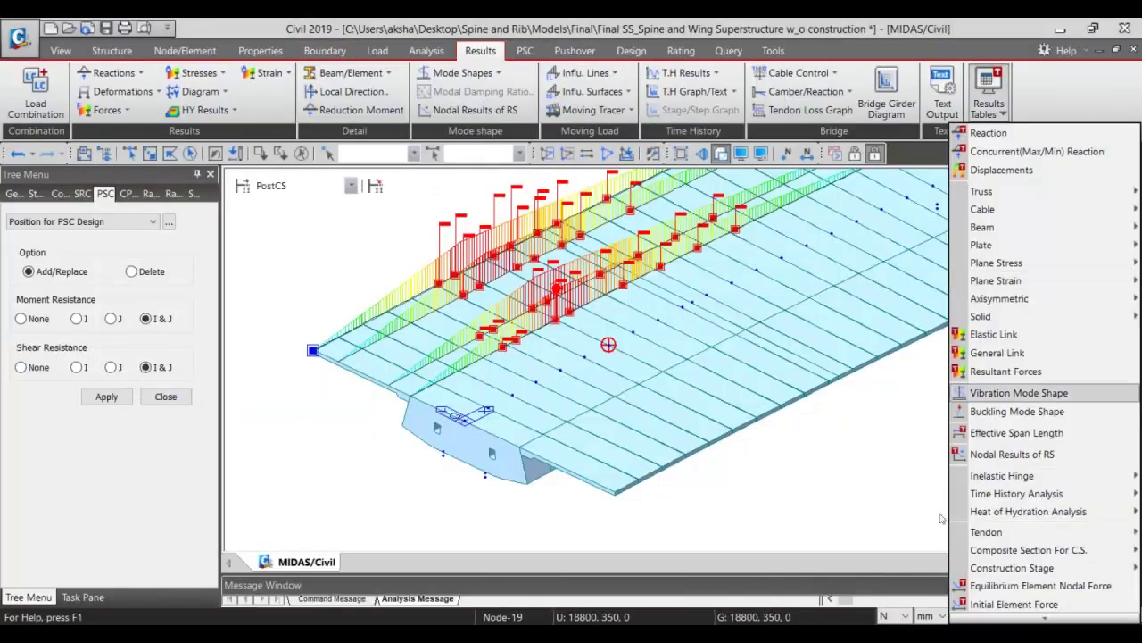
mouse_move(987, 533)
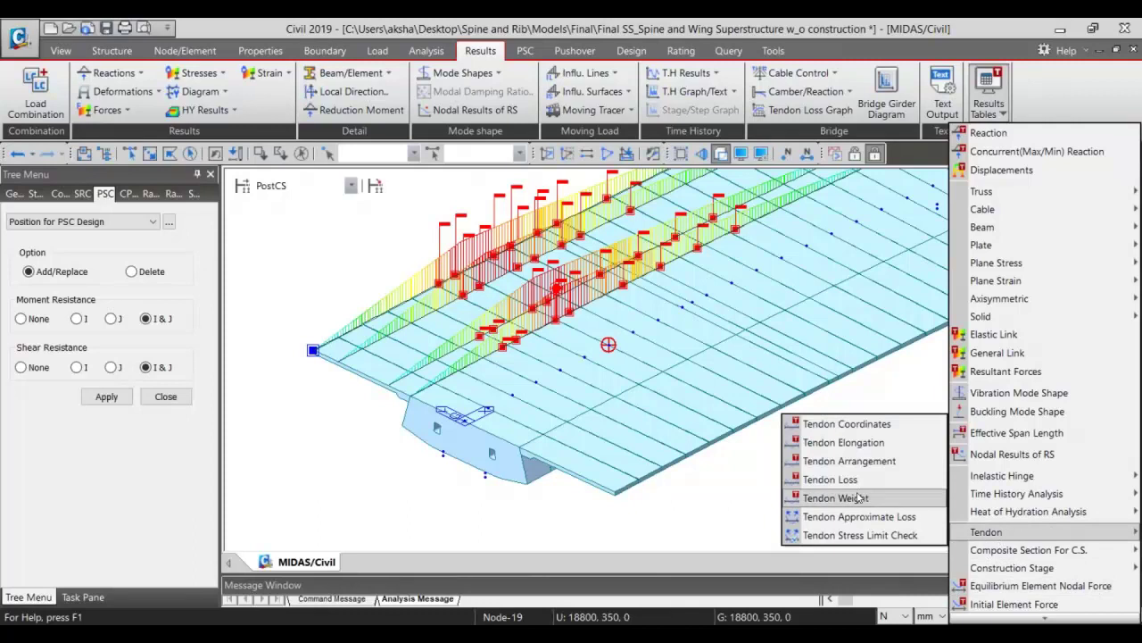
click(830, 479)
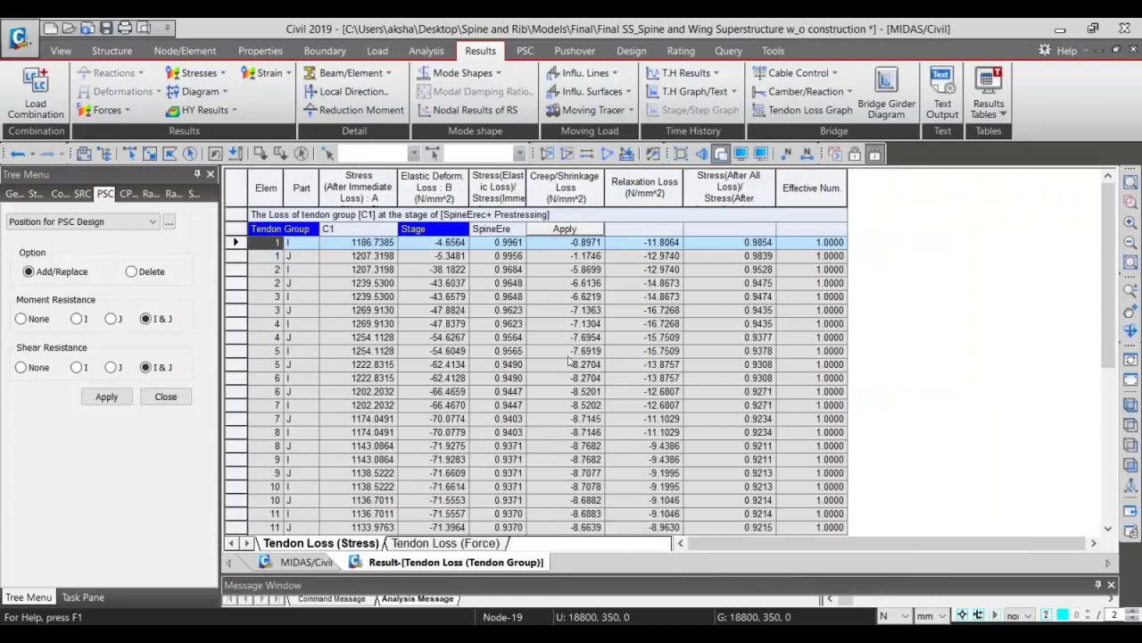
Browse the available tendon groups and display the Tendon Loss results for group C1 at the Activation of Wings stage
click(391, 229)
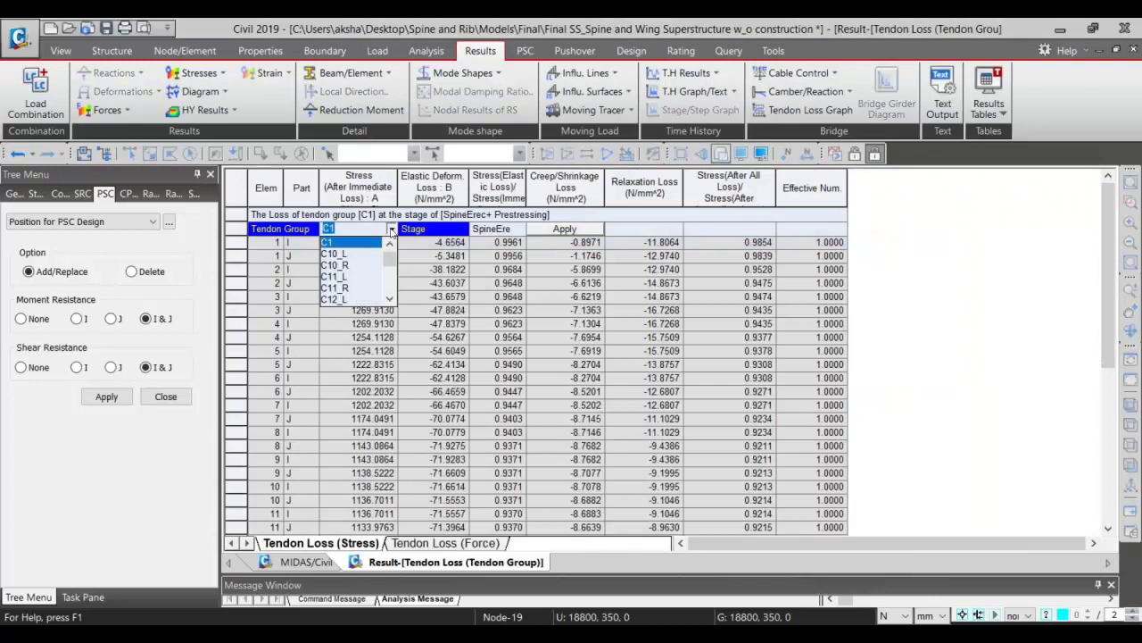
click(390, 288)
click(390, 287)
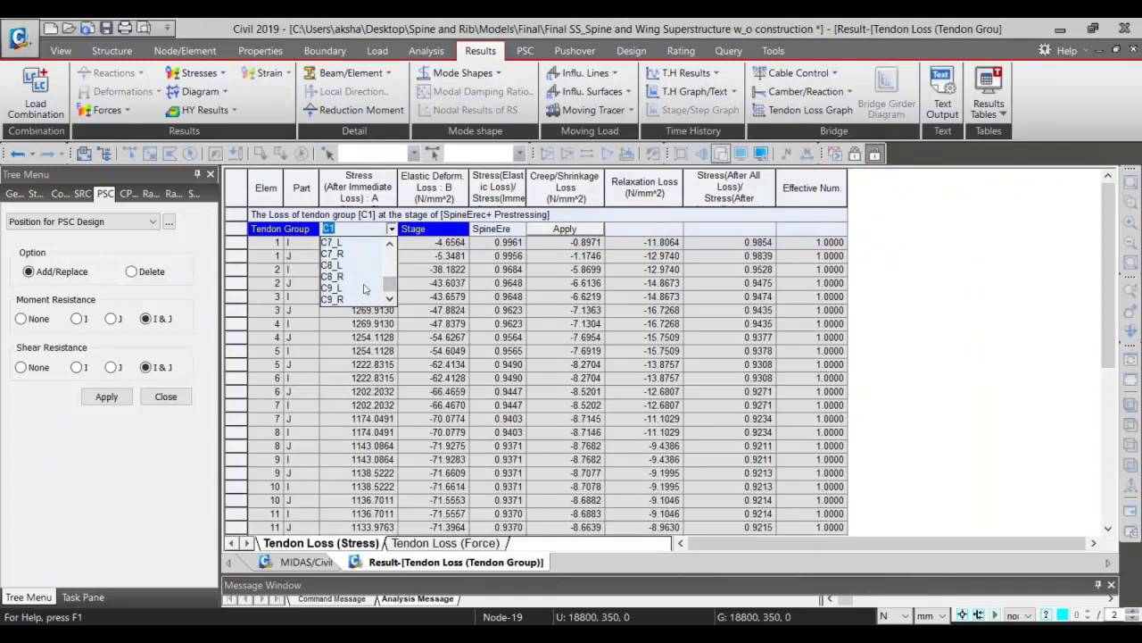
click(580, 229)
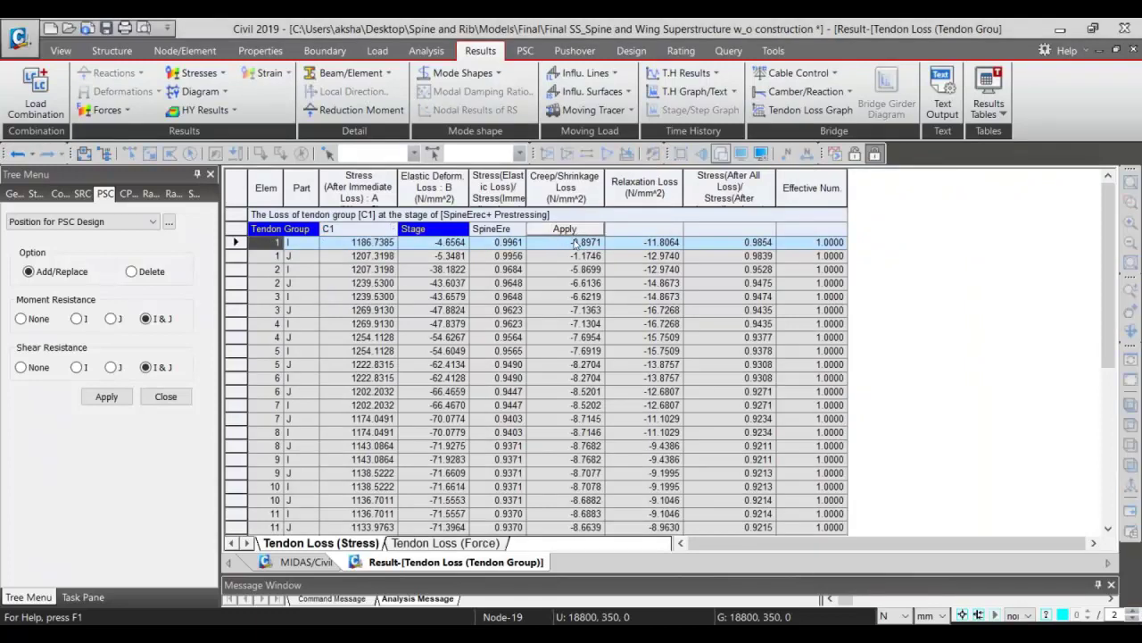
click(500, 229)
click(519, 228)
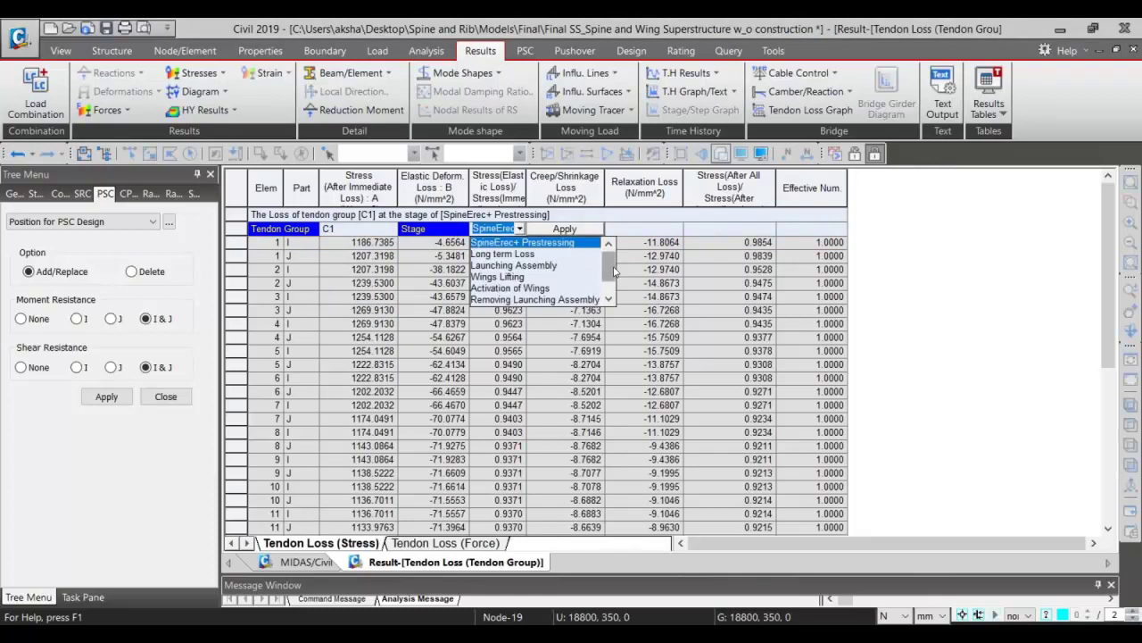
click(555, 288)
click(585, 230)
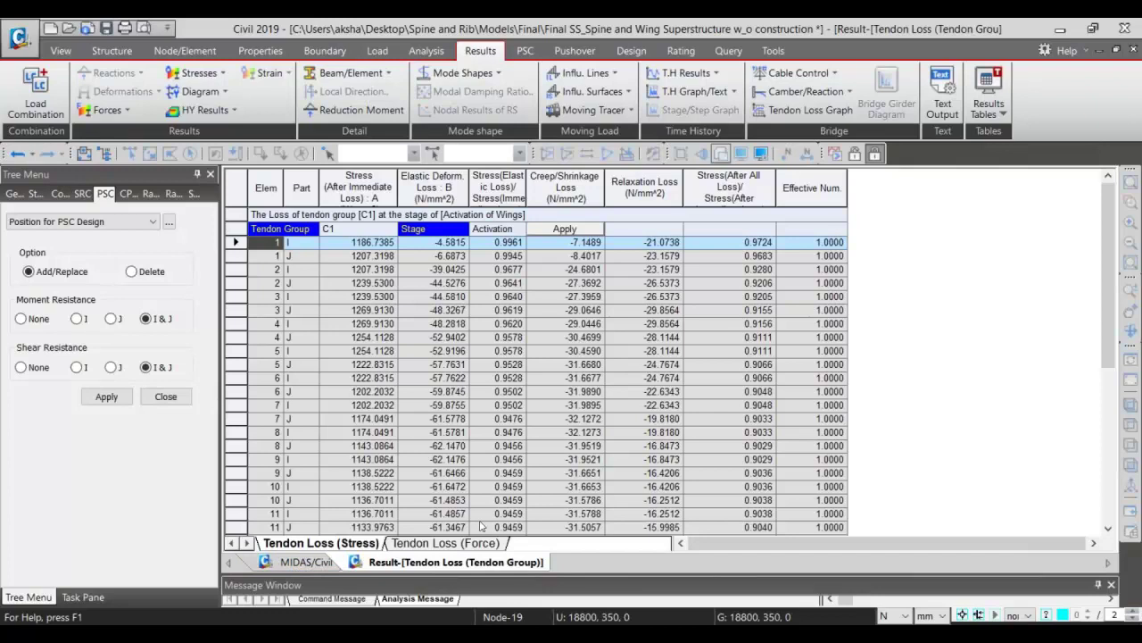
Return to the model view and close the Position for PSC Design settings
click(301, 568)
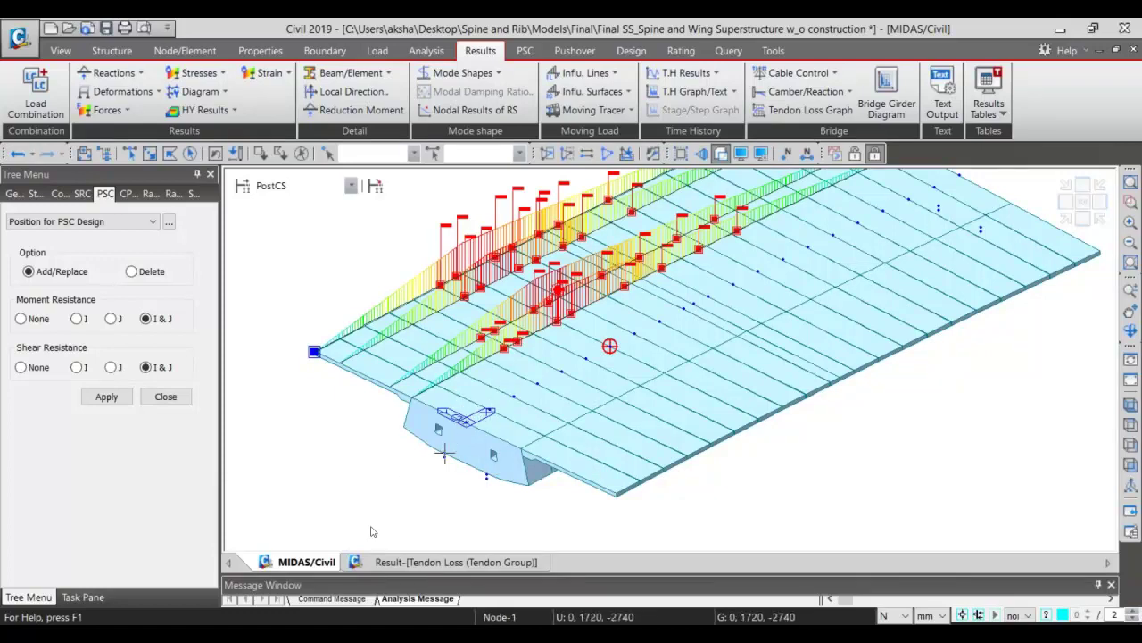
click(165, 397)
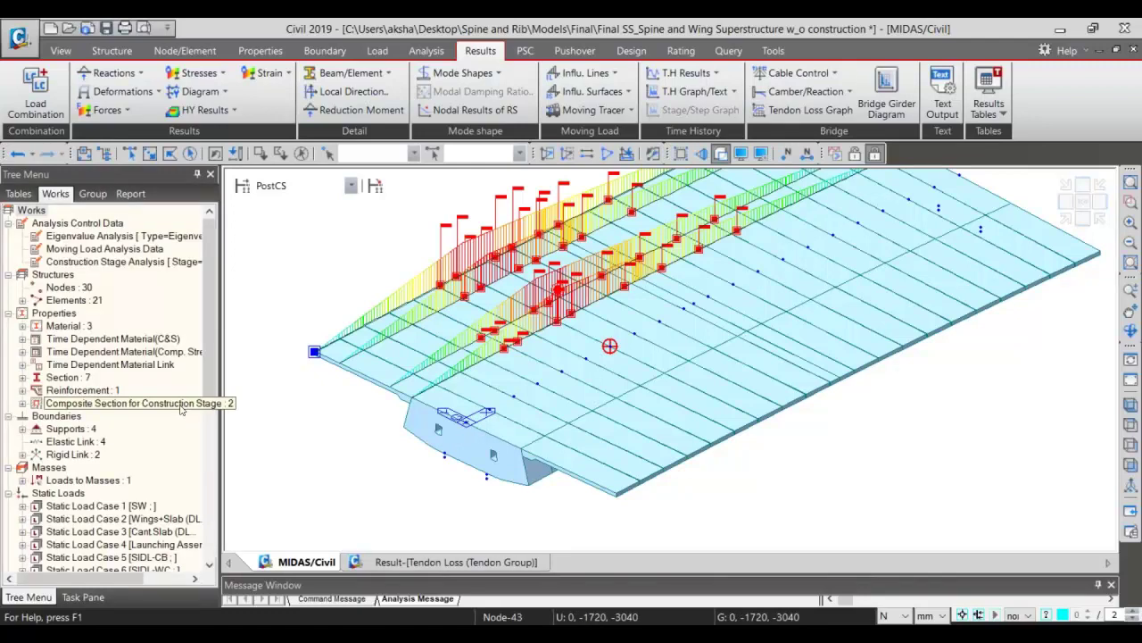